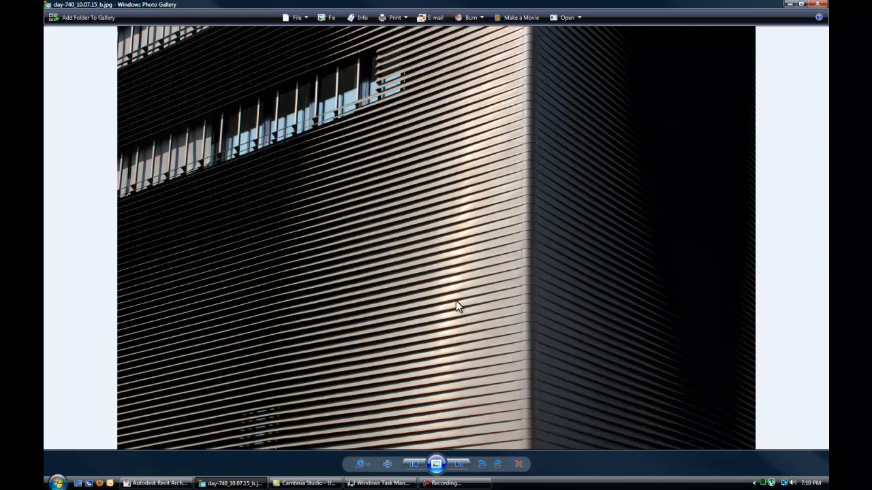
Close the reference facade photo, switch to Revit Architecture and open the recent box family.
left_click(816, 4)
left_click(173, 483)
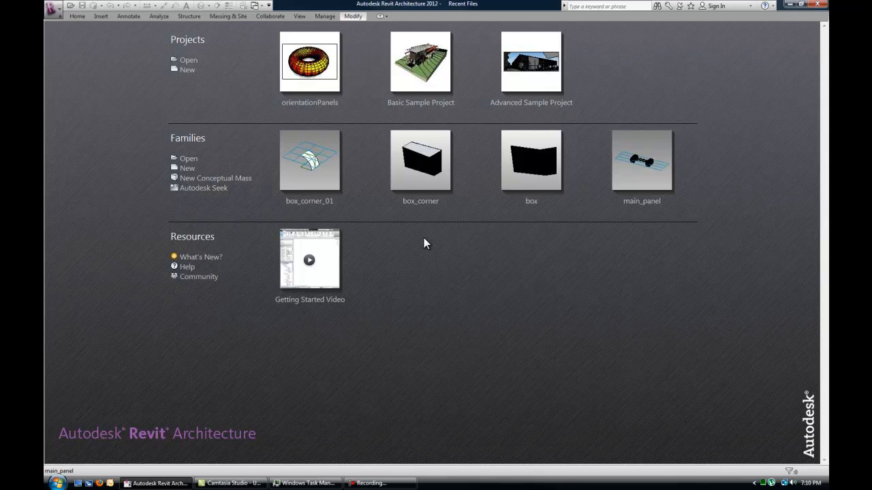
left_click(530, 204)
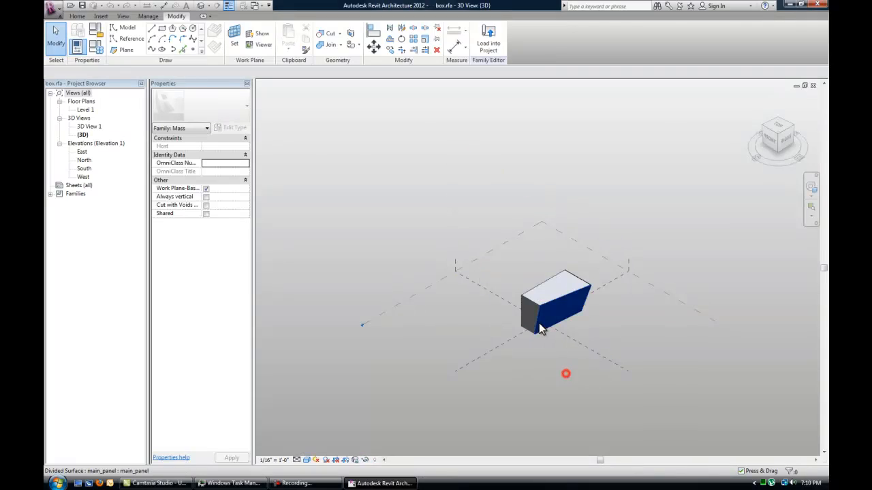
Examine the panelled divided surfaces of the box mass, including the window openings and how the panels meet at the corners.
scroll(540, 324, "up", 6)
scroll(565, 347, "down", 2)
middle_click_drag(633, 344, 460, 333)
scroll(582, 389, "up", 3)
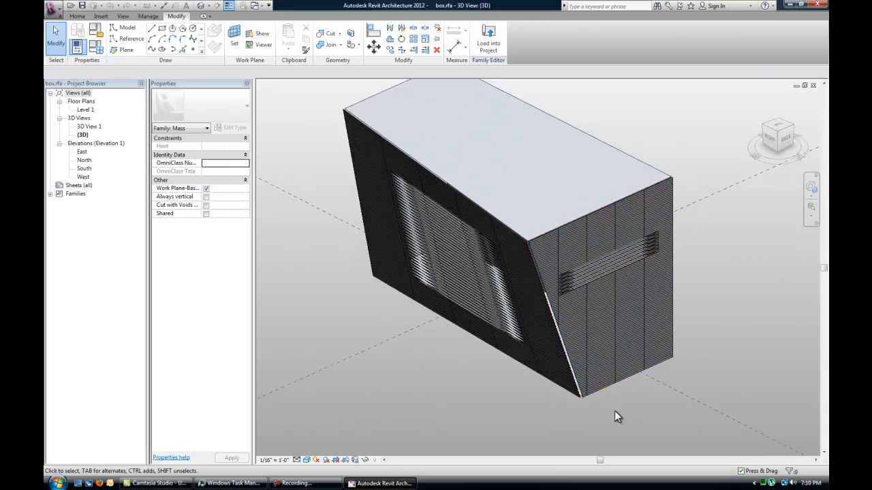
scroll(535, 330, "up", 4)
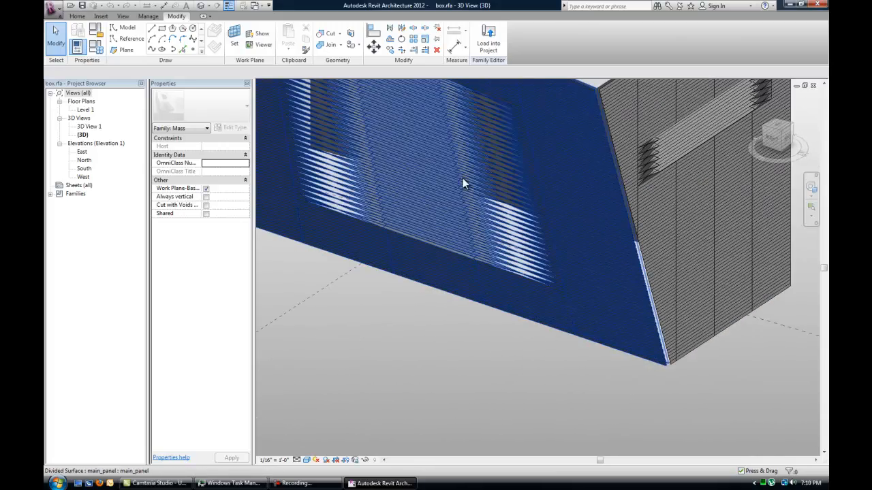
scroll(496, 318, "down", 4)
middle_click_drag(497, 318, 576, 373, "shift")
scroll(482, 189, "up", 4)
scroll(511, 243, "up", 2)
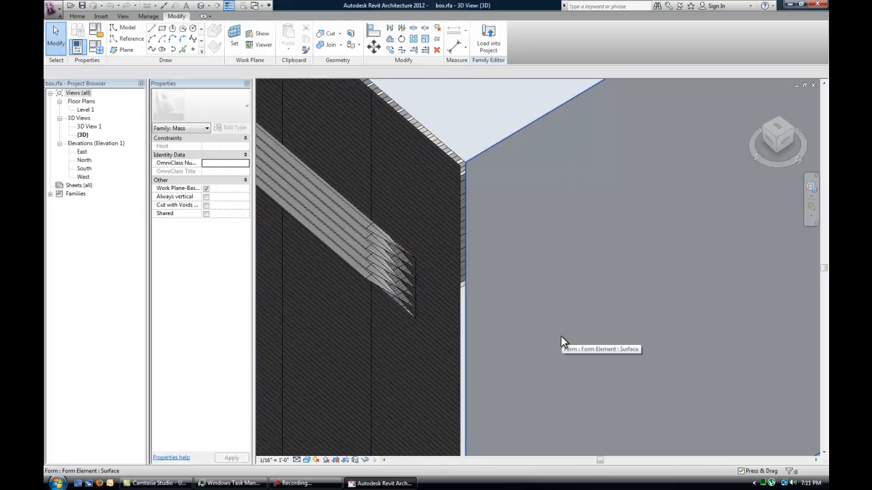
scroll(561, 335, "down", 4)
middle_click_drag(571, 333, 444, 316, "shift")
scroll(409, 235, "up", 4)
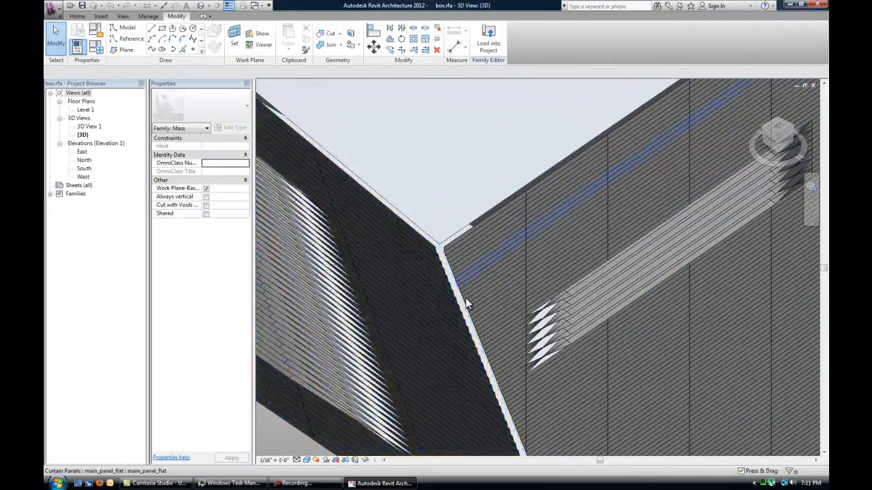
scroll(467, 304, "down", 3)
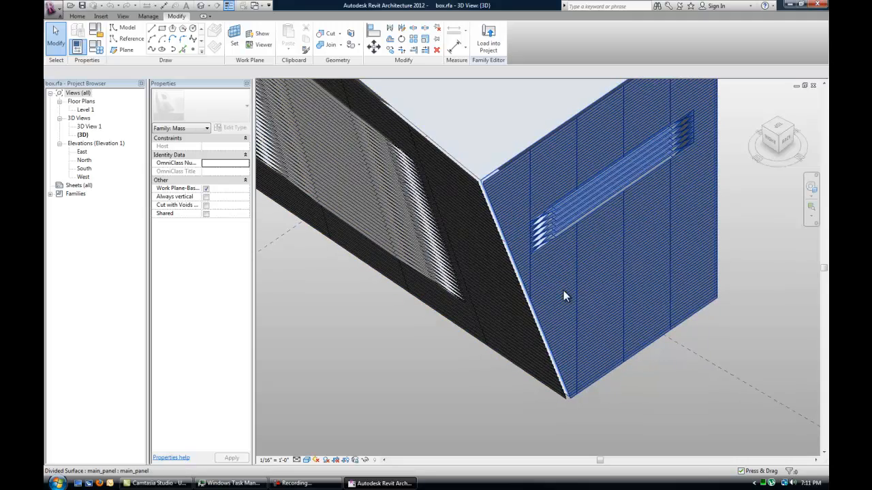
middle_click_drag(563, 296, 540, 313, "shift")
scroll(548, 301, "up", 5)
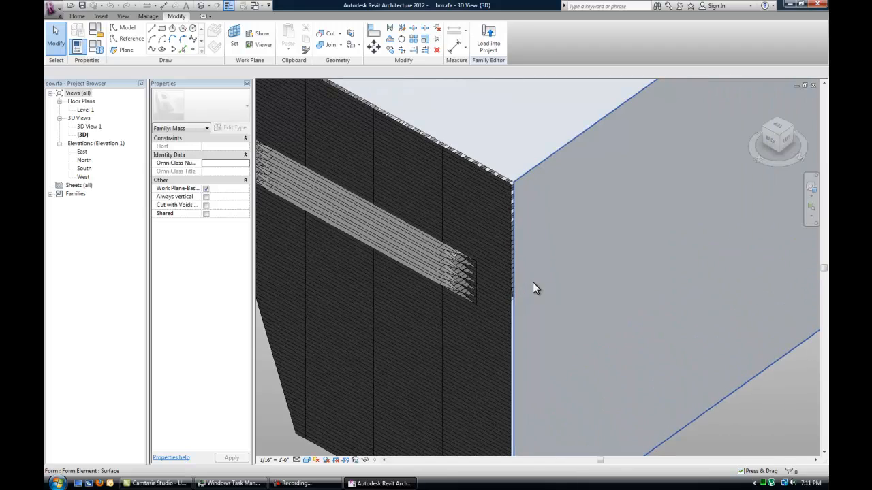
scroll(532, 198, "up", 3)
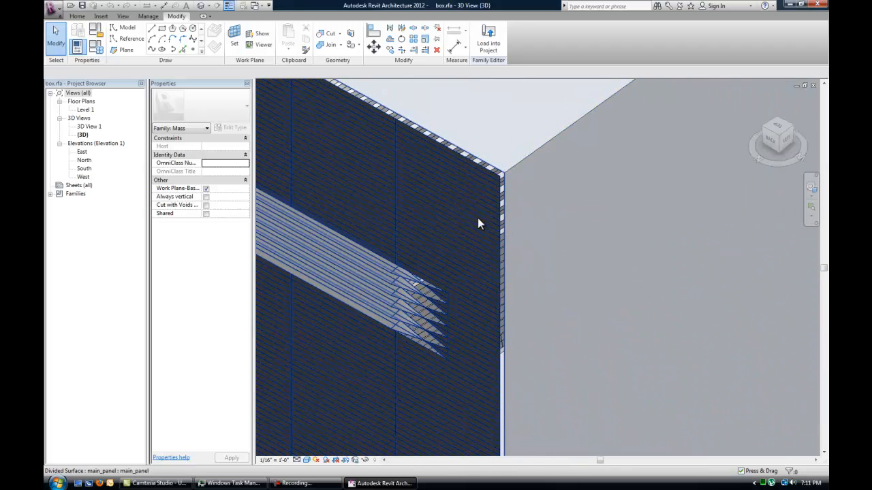
scroll(554, 253, "down", 5)
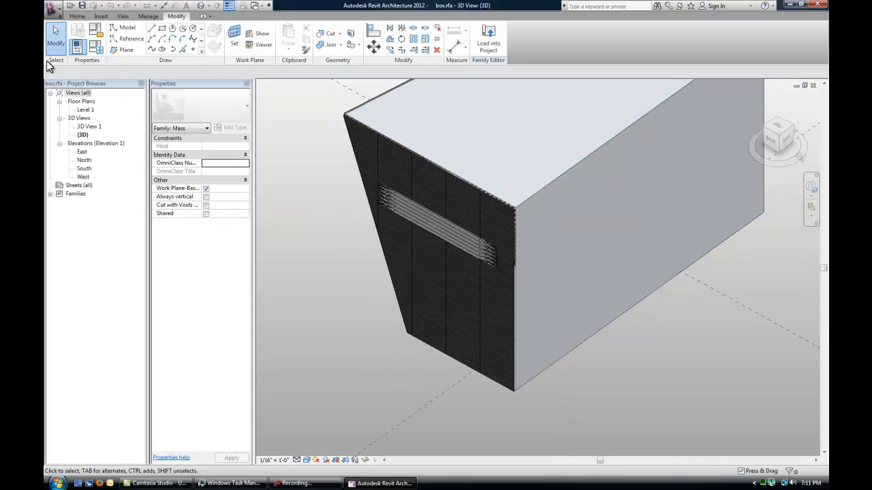
Create a new family from the Curtain Panel Pattern Based.rft template.
left_click(53, 9)
mouse_move(105, 44)
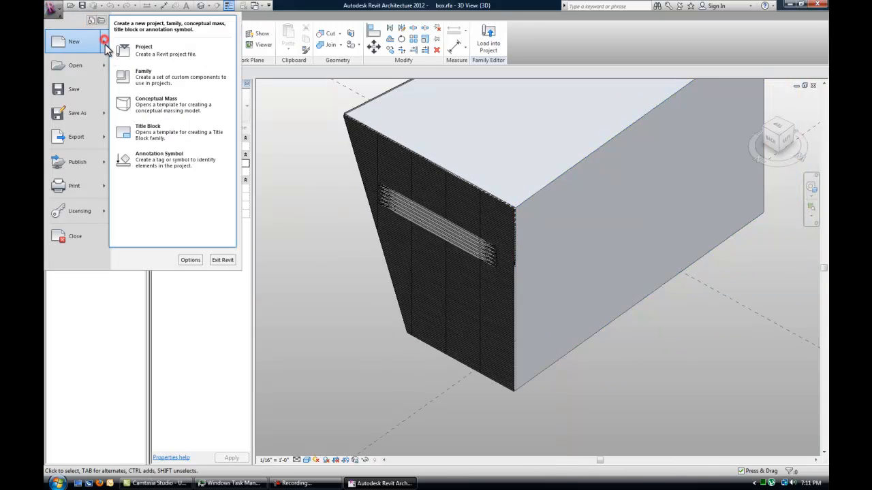
left_click(173, 77)
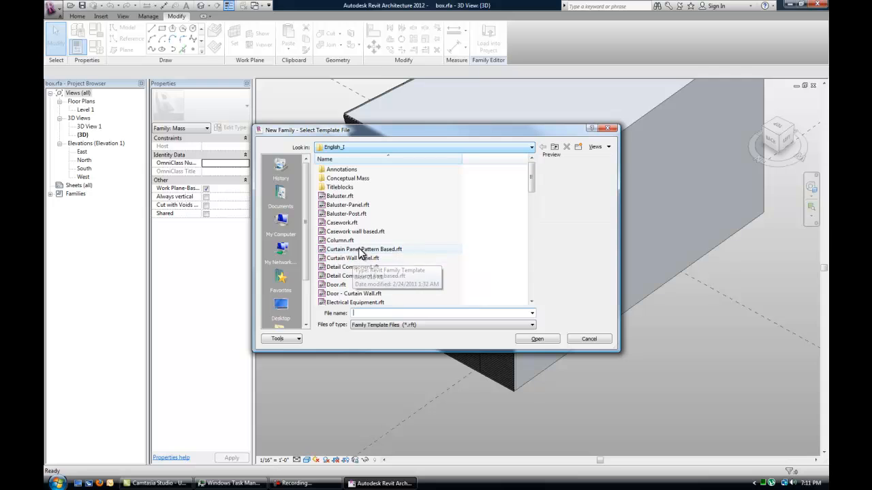
double_click(352, 250)
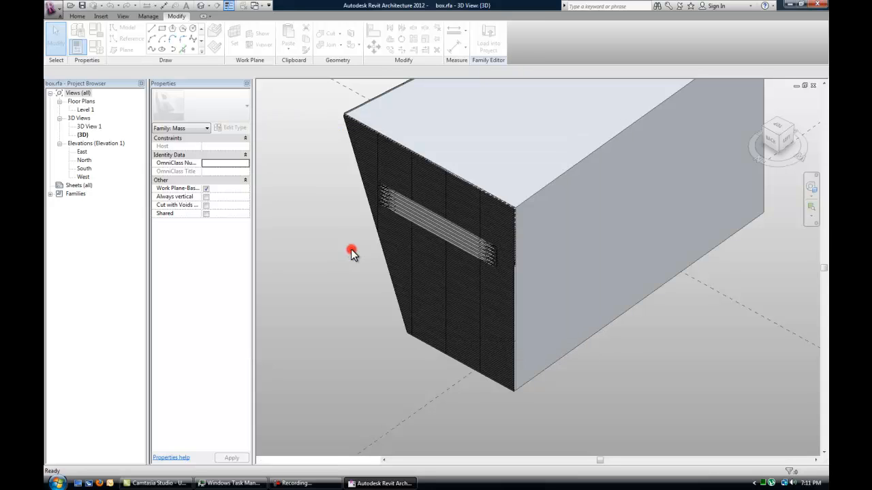
Place a reference point on Placement Point 1, using that adaptive point's horizontal plane as the work plane.
scroll(524, 257, "up", 3)
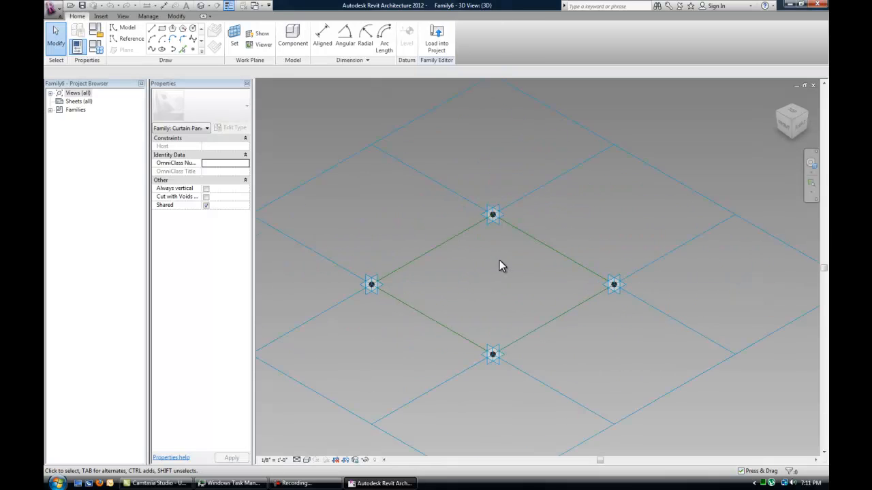
scroll(499, 260, "down", 1)
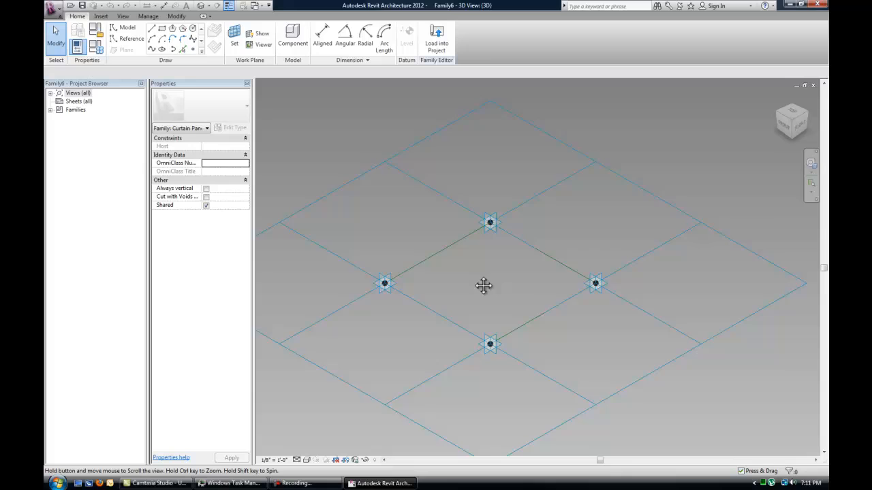
left_click(193, 52)
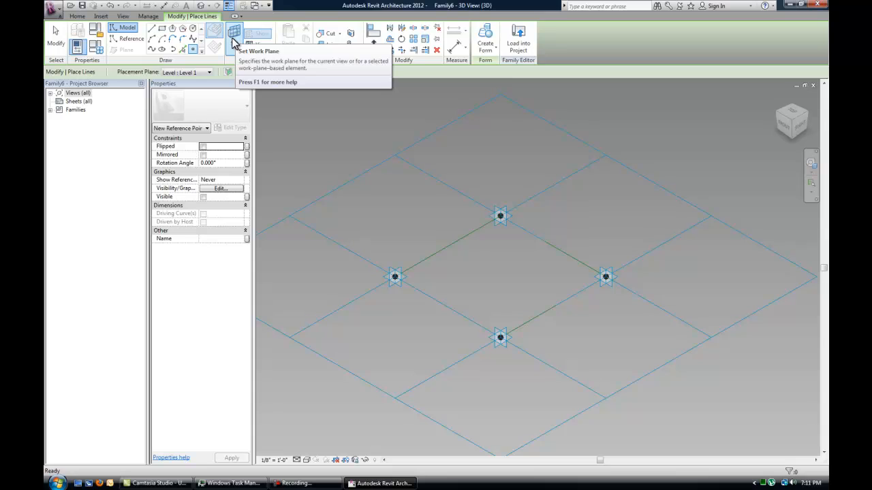
key("Escape")
scroll(397, 276, "up", 3)
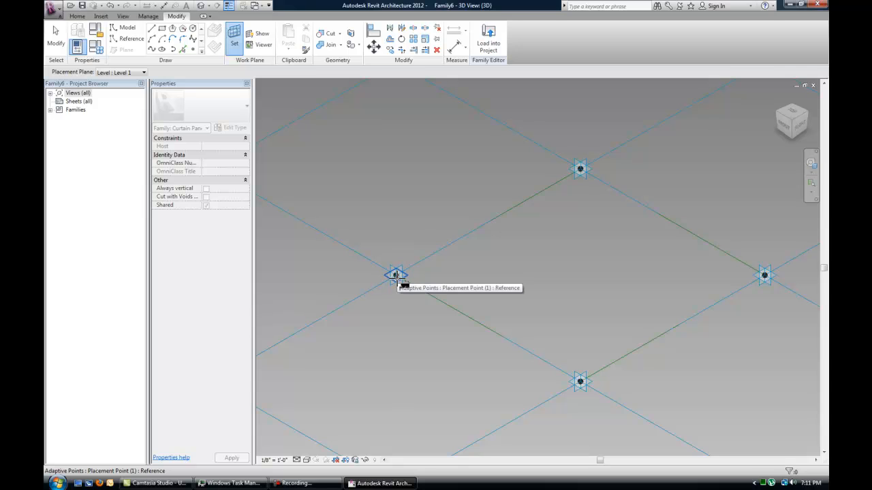
left_click(396, 277)
left_click(396, 276)
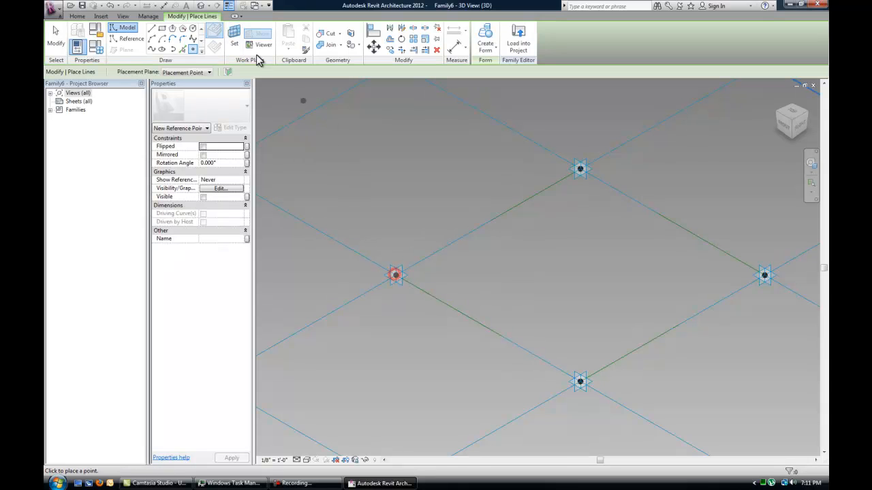
Place reference points on Placement Points 4, 3 and 2, setting each adaptive point's own plane as the work plane first.
left_click(238, 45)
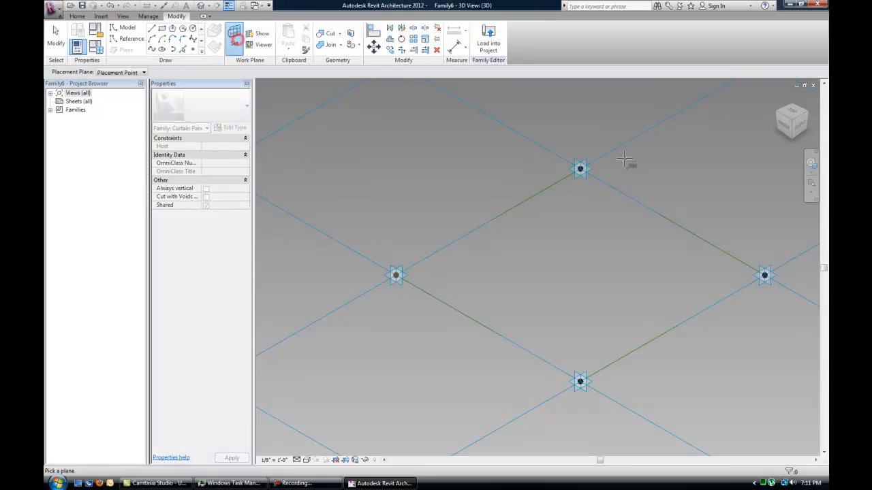
left_click(580, 168)
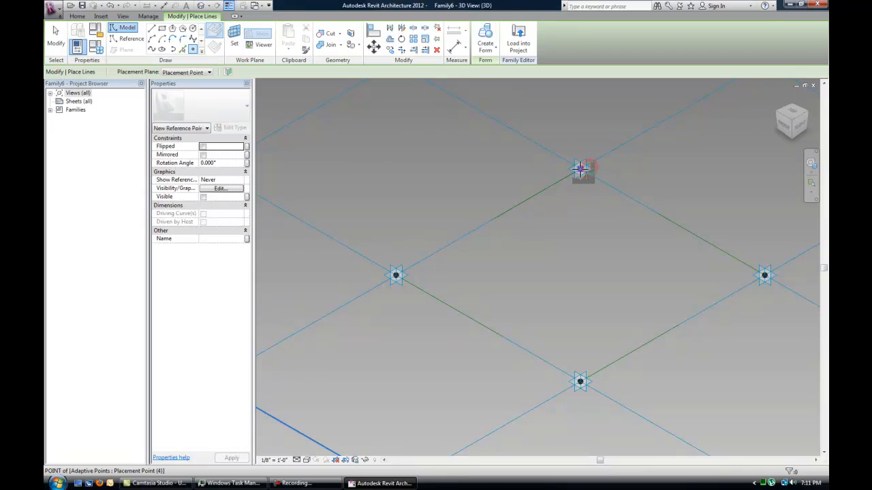
left_click(236, 42)
middle_click_drag(570, 264, 412, 244)
left_click(615, 256)
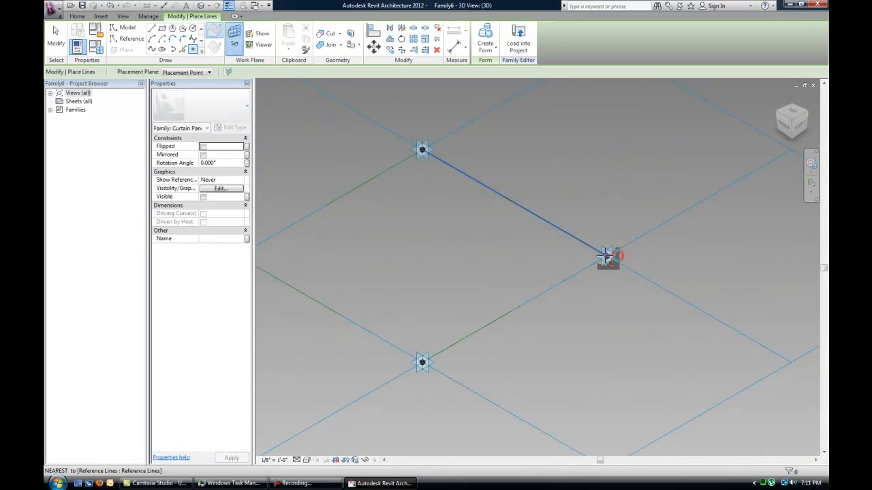
left_click(238, 42)
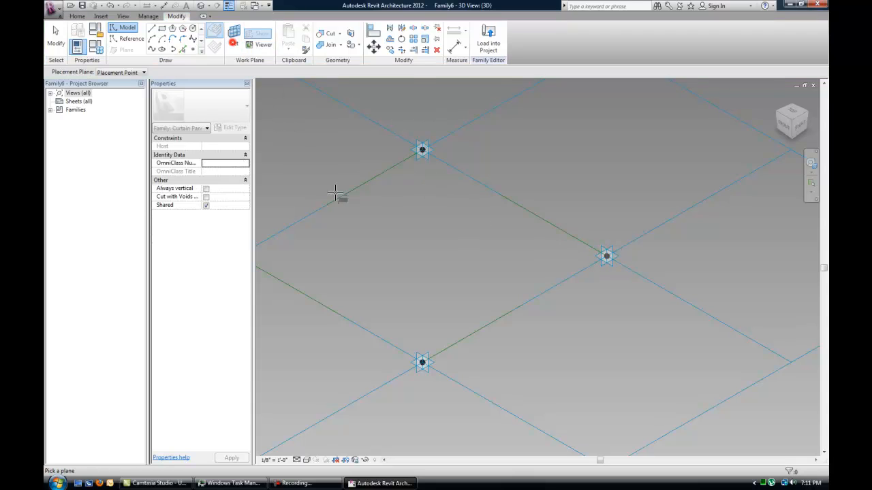
middle_click_drag(336, 195, 435, 169)
left_click(520, 336)
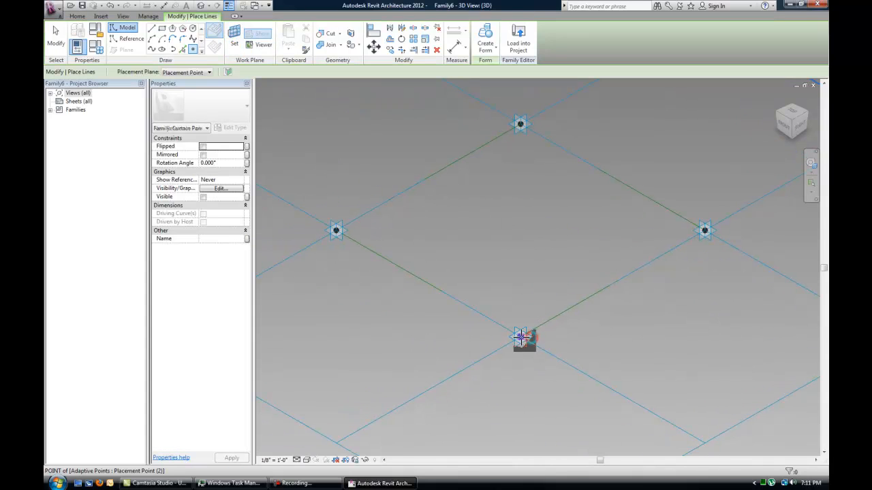
scroll(565, 266, "down", 3)
key("Escape")
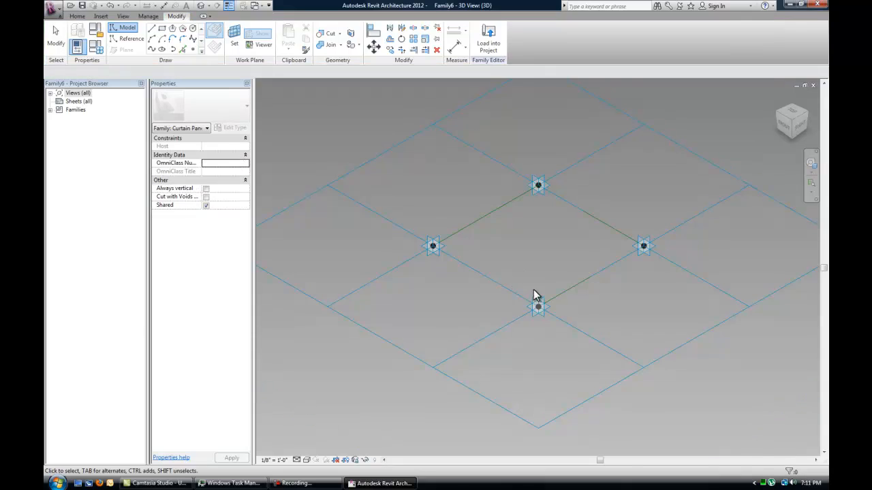
Raise the reference point hosted on Placement Point 2 vertically above the pattern grid.
scroll(527, 299, "up", 2)
scroll(528, 283, "down", 3)
scroll(532, 297, "up", 2)
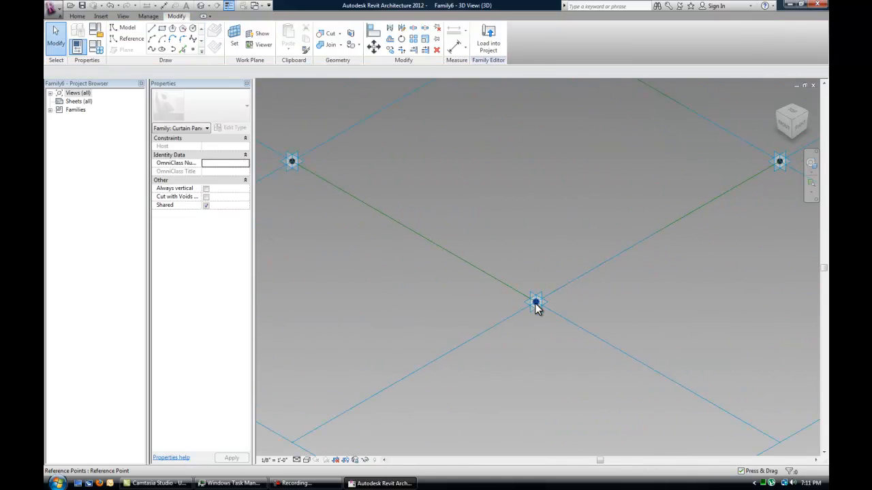
left_click(536, 303)
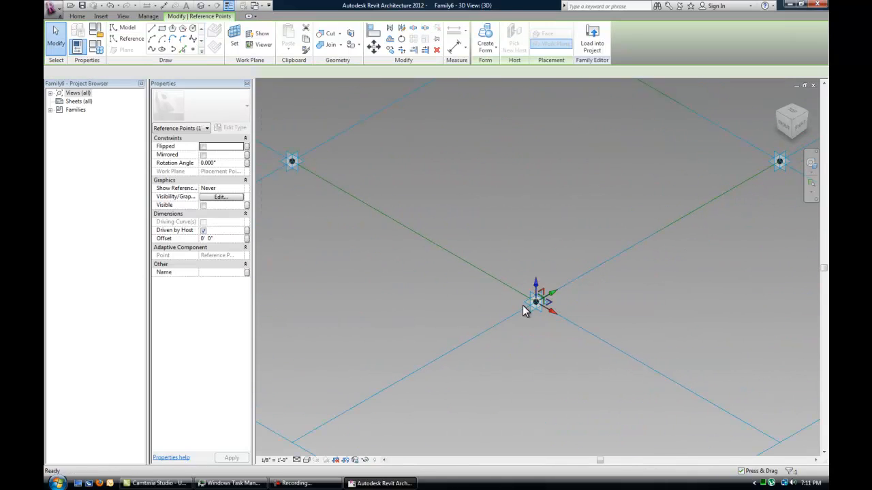
key("Escape")
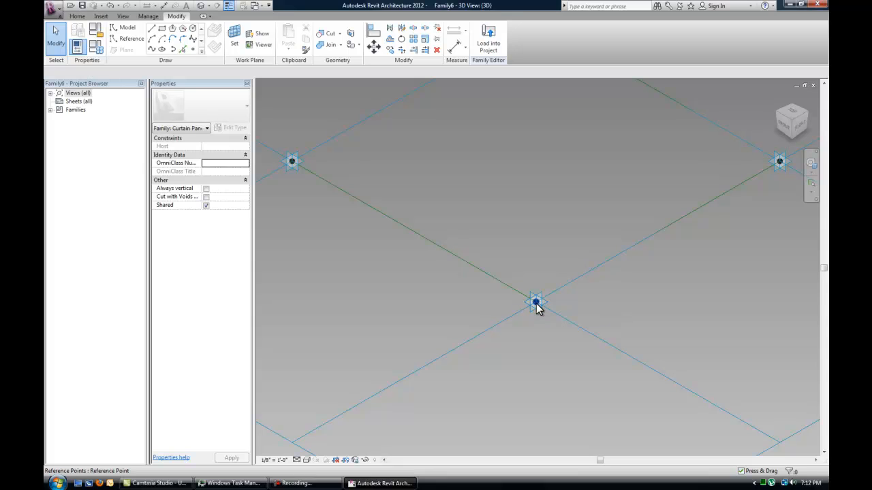
left_click(535, 303)
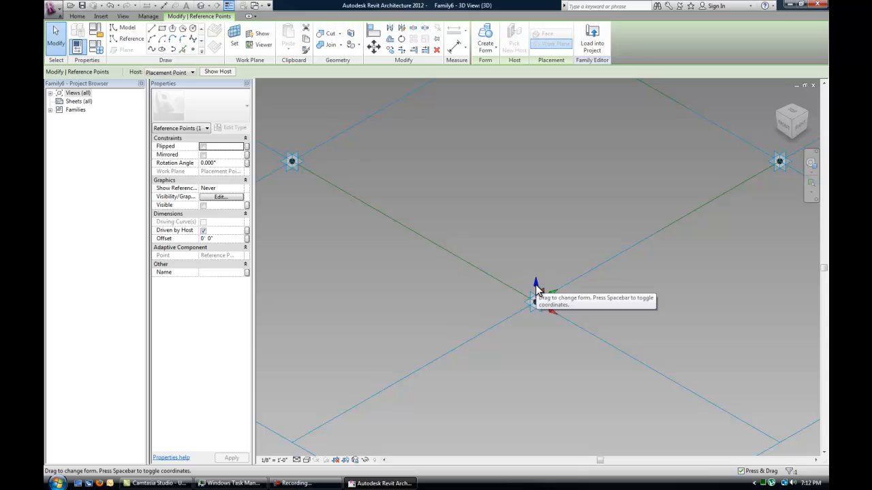
left_click_drag(536, 285, 536, 206)
left_click(498, 239)
Raise the reference point hosted on Placement Point 1 vertically above the pattern grid.
scroll(499, 245, "down", 3)
middle_click_drag(508, 250, 546, 276)
scroll(546, 276, "up", 1)
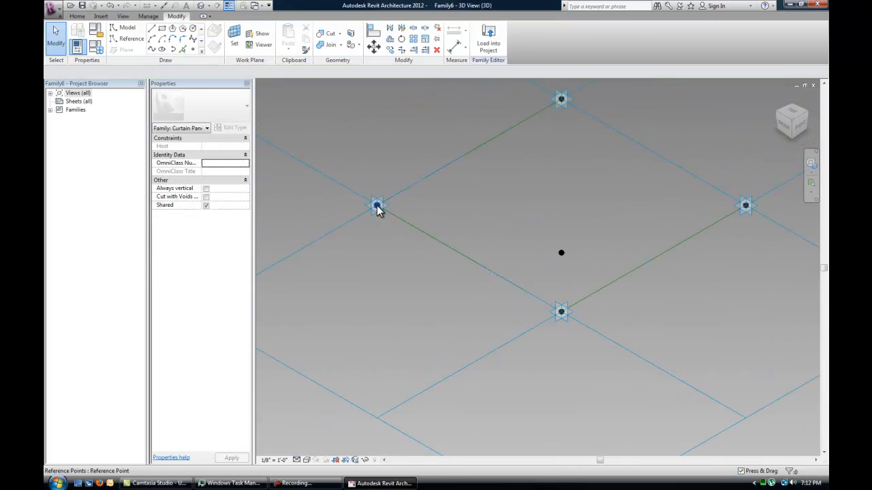
left_click(377, 206)
left_click_drag(377, 188, 378, 138)
left_click(471, 187)
Raise the reference point hosted on Placement Point 4 about 1' 8" above the pattern grid.
middle_click_drag(591, 83, 575, 145)
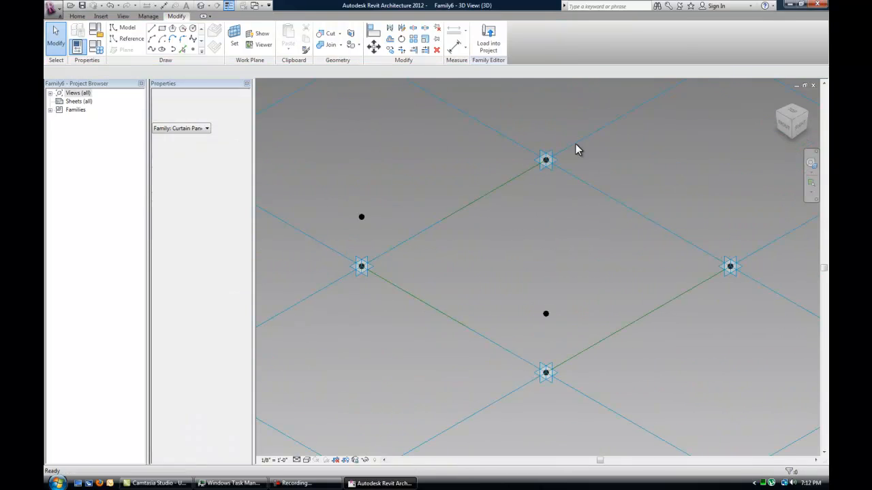
key("Tab")
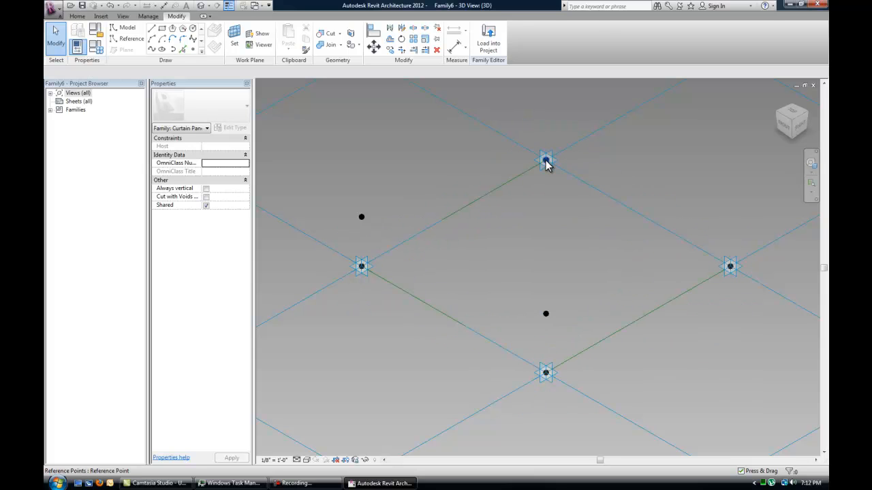
left_click(545, 160)
left_click_drag(549, 145, 547, 110)
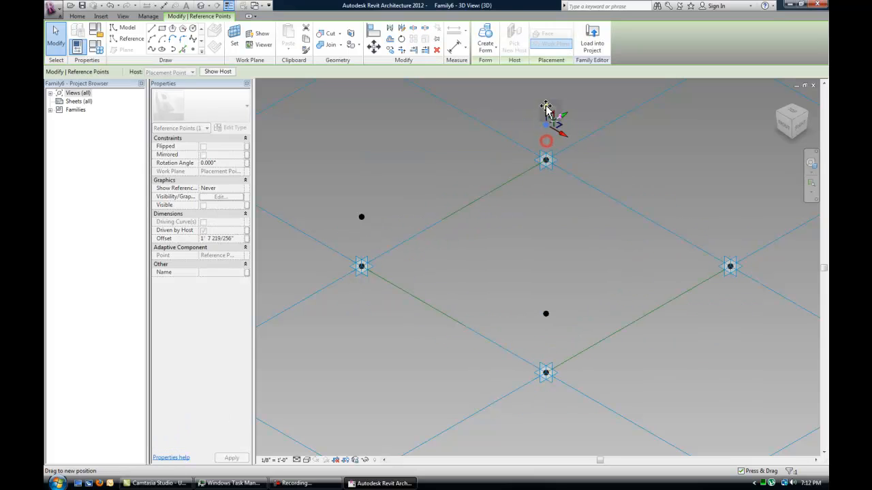
left_click(752, 286)
Raise the reference point hosted on Placement Point 3 about 3' 8" above the pattern grid.
left_click(732, 269)
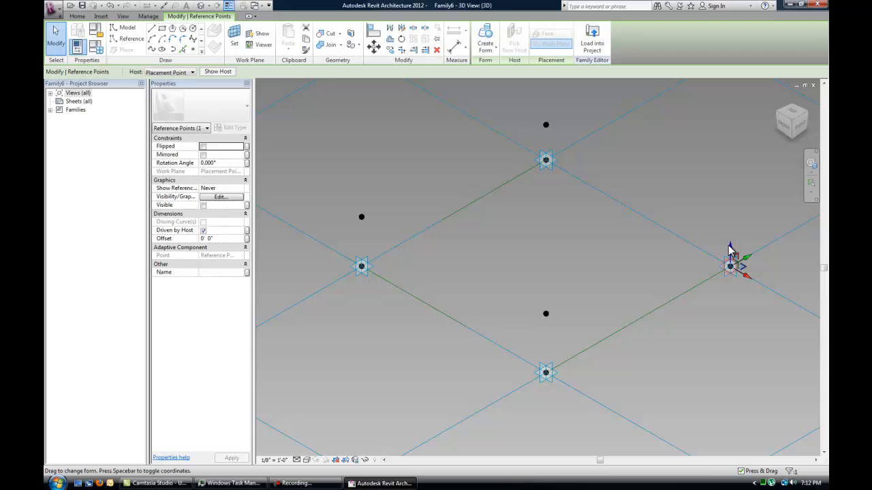
left_click_drag(731, 249, 730, 172)
left_click(674, 194)
Raise the offset reference point hosted on Placement Point 3 to about 4' 10" above the pattern grid.
scroll(677, 198, "down", 3)
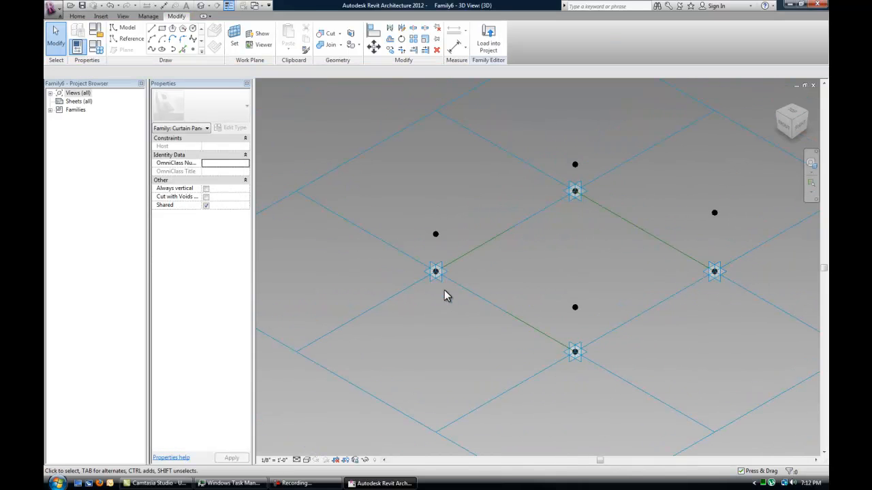
left_click(715, 213)
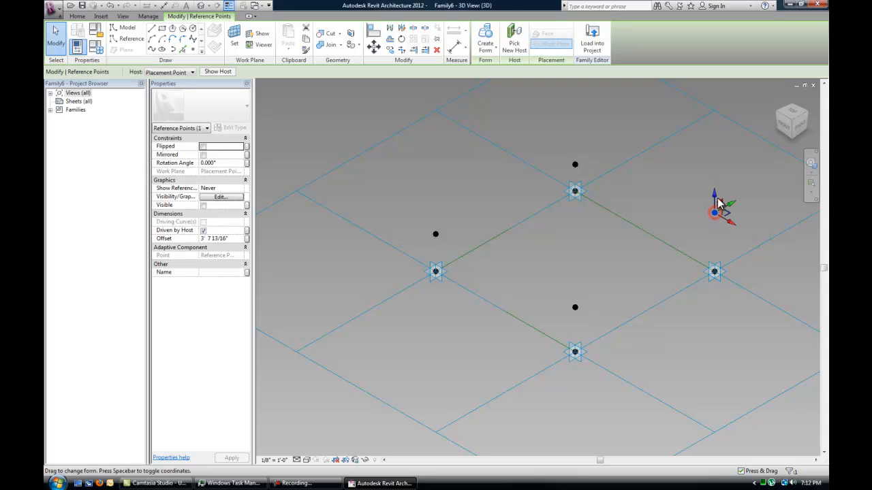
mouse_move(709, 165)
left_mouse_down()
mouse_move(711, 204)
mouse_move(710, 180)
left_mouse_up()
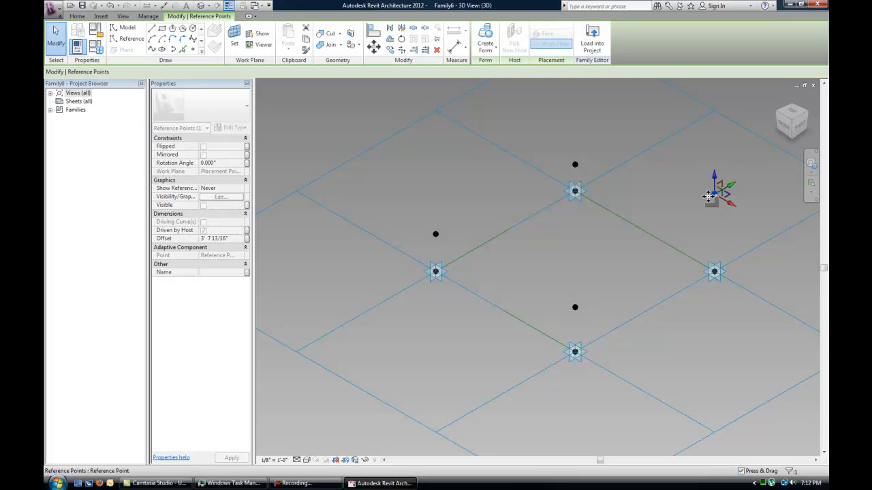
key("Escape")
left_click(714, 196)
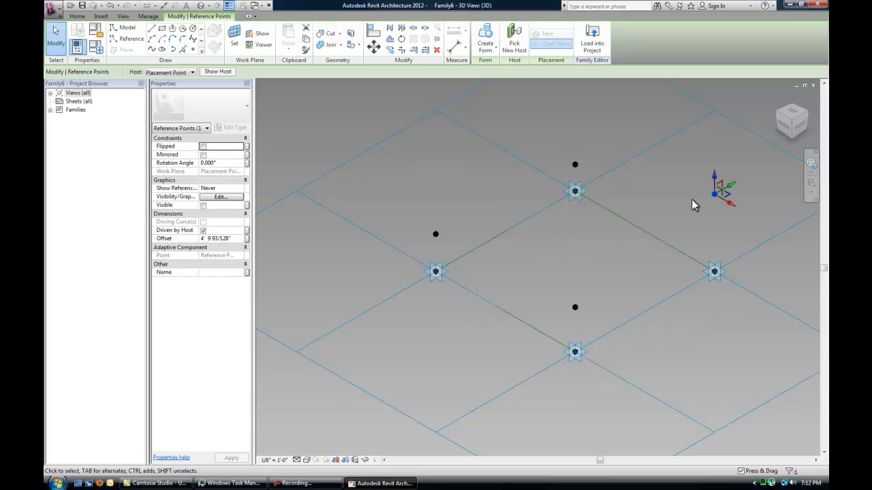
Associate that point's Offset with a new instance family parameter named offset.
left_click(247, 239)
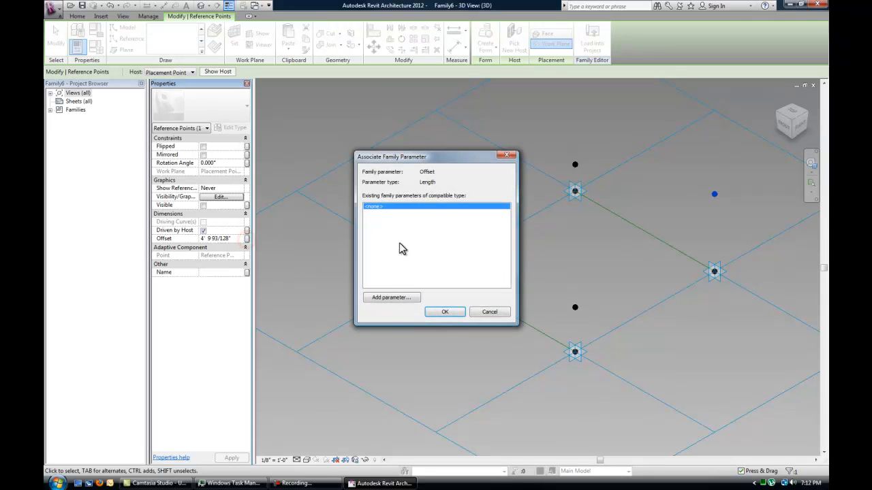
left_click(401, 296)
left_click_drag(404, 141, 486, 135)
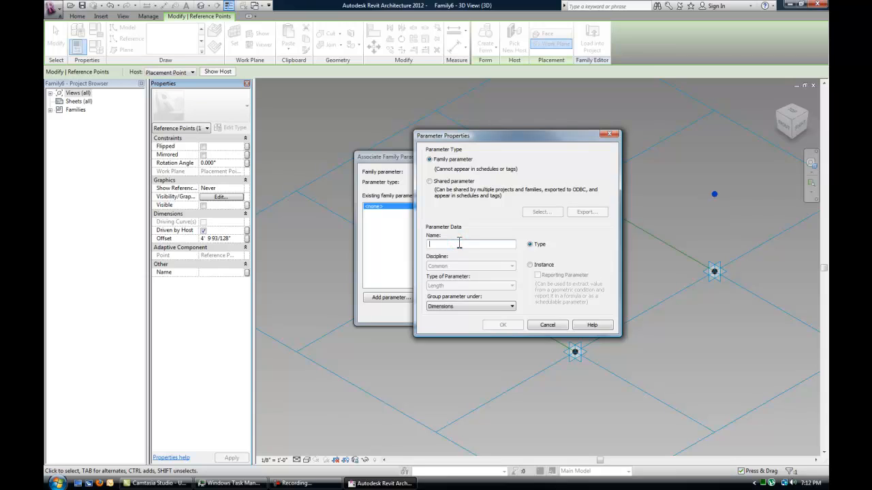
type("offset")
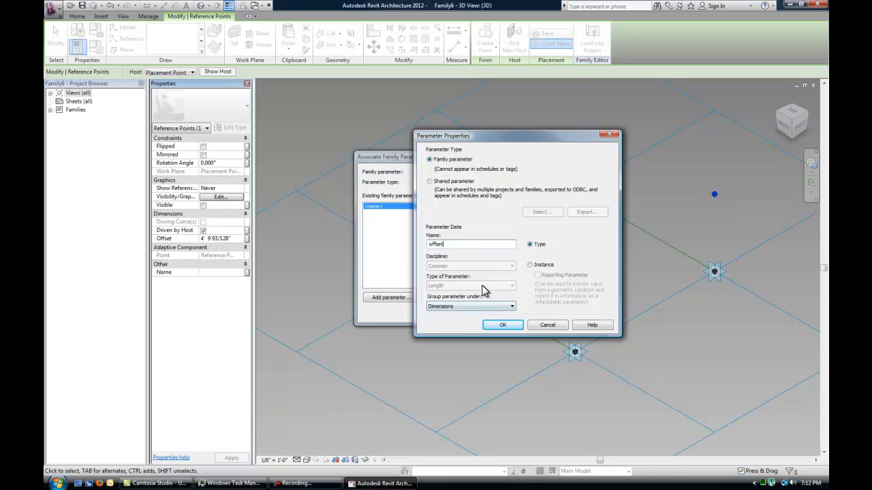
left_click(530, 265)
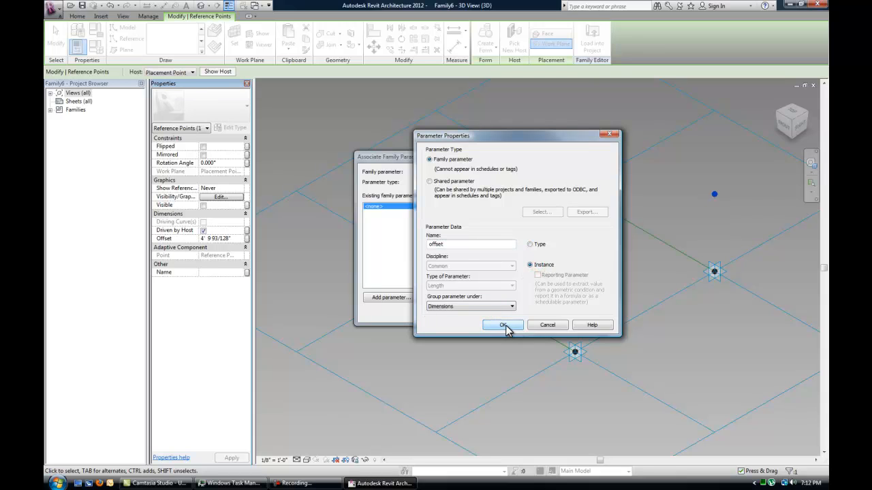
left_click(503, 325)
left_click(444, 313)
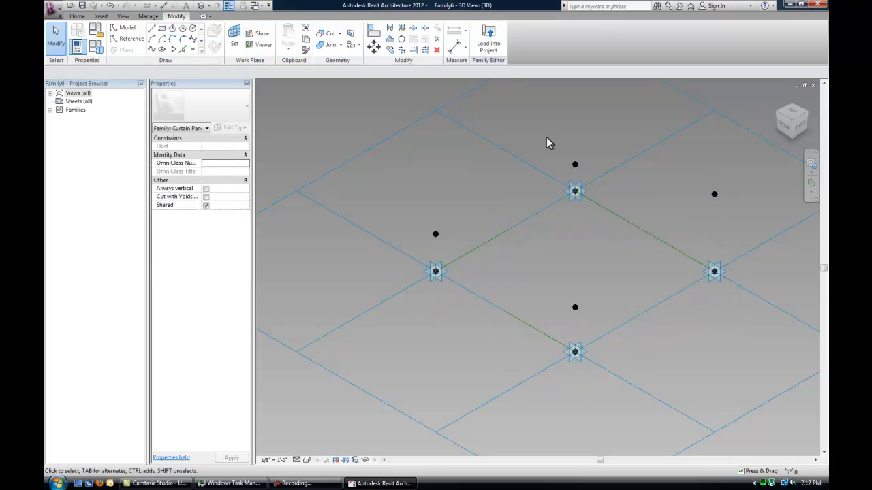
Select all four raised reference points and associate their Offset with the existing offset parameter.
left_click_drag(548, 140, 600, 192)
left_click_drag(391, 217, 451, 253)
left_click_drag(558, 276, 608, 318, "ctrl")
left_click_drag(690, 169, 748, 227, "ctrl")
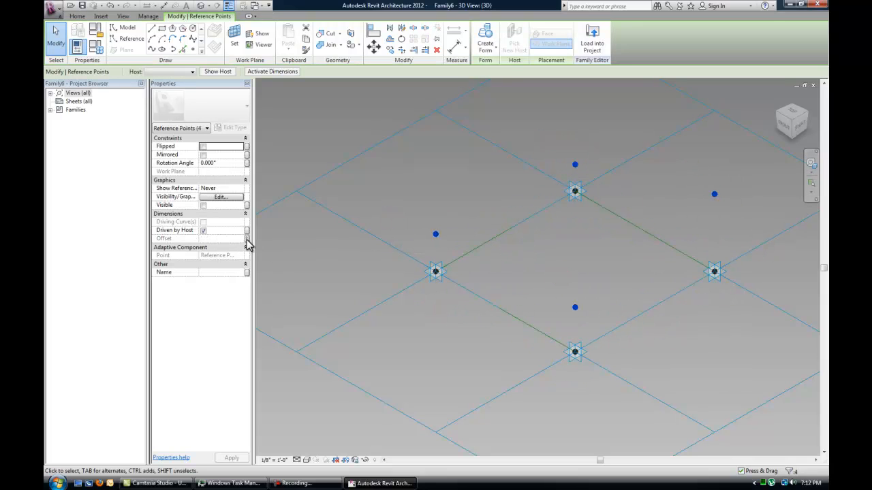
left_click_drag(407, 206, 471, 243, "ctrl")
left_click_drag(560, 276, 607, 332, "ctrl")
left_click(247, 239)
left_click(383, 212)
left_click(444, 312)
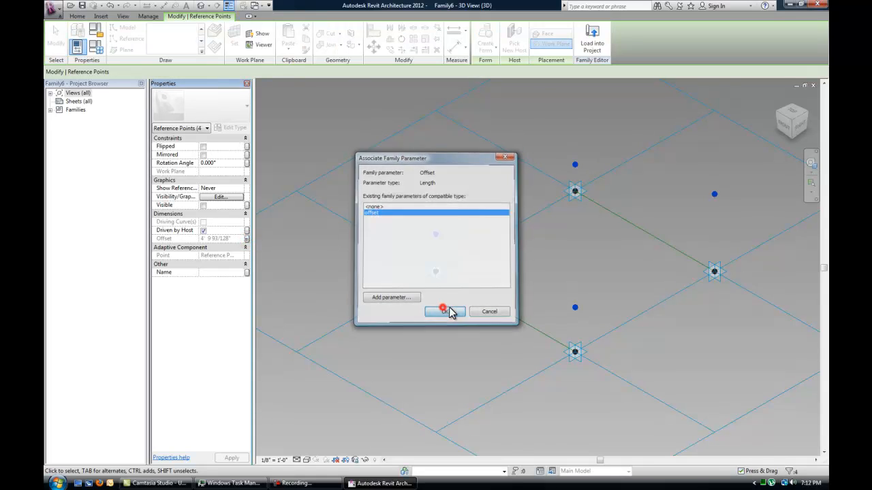
Test the shared offset by moving the front raised reference point vertically.
left_click(575, 276)
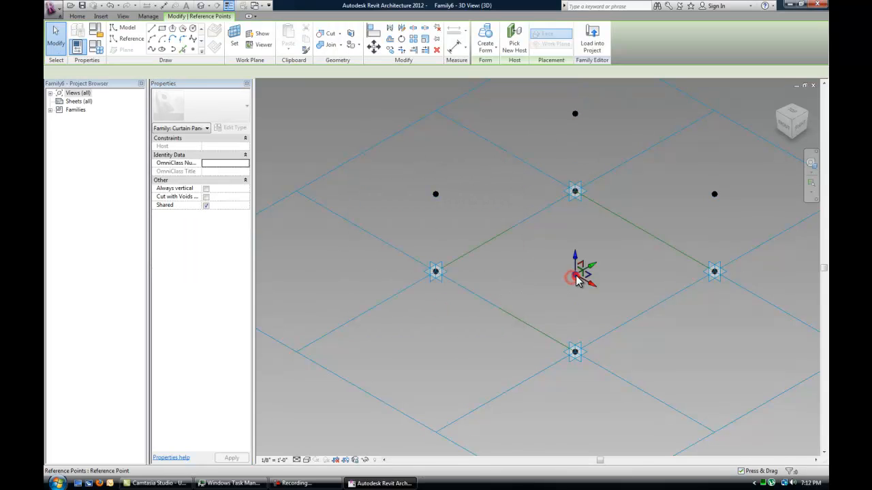
mouse_move(576, 256)
left_mouse_down()
mouse_move(575, 283)
mouse_move(578, 259)
left_mouse_up()
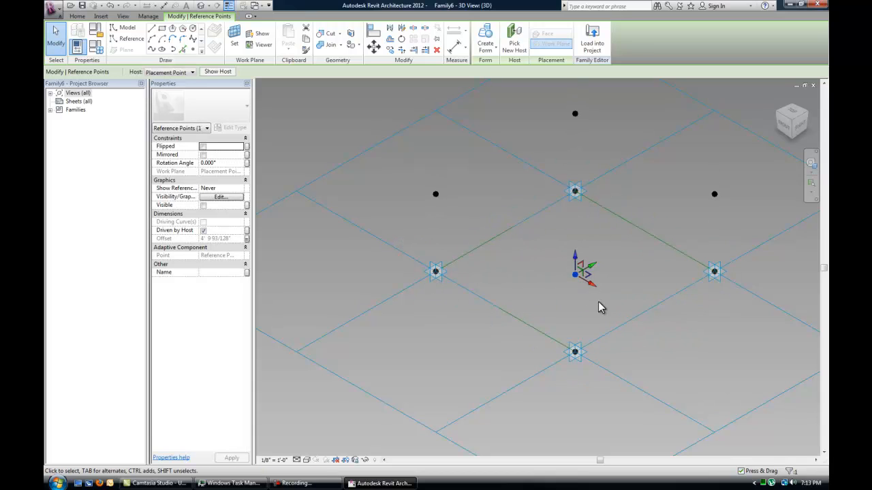
left_click(555, 313)
scroll(543, 314, "down", 1)
middle_click_drag(543, 313, 527, 338)
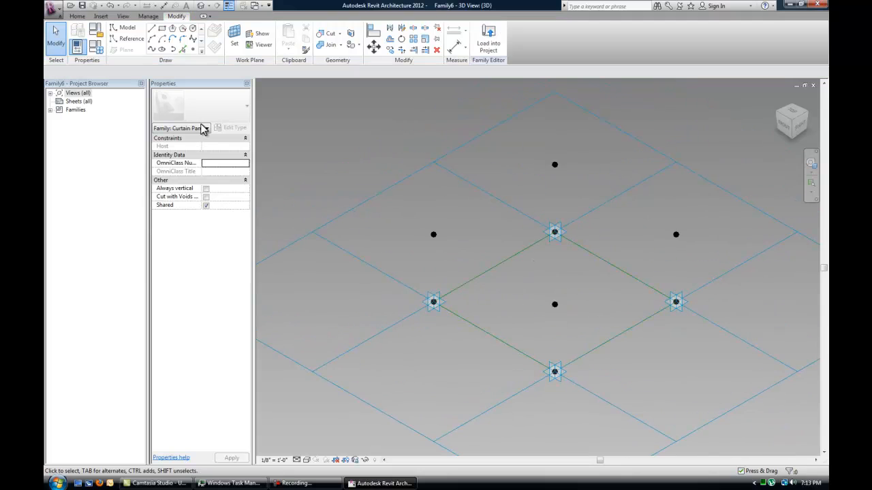
Draw a closed loop of reference lines through the four raised reference points with 3D Snapping and Chain enabled.
left_click(127, 41)
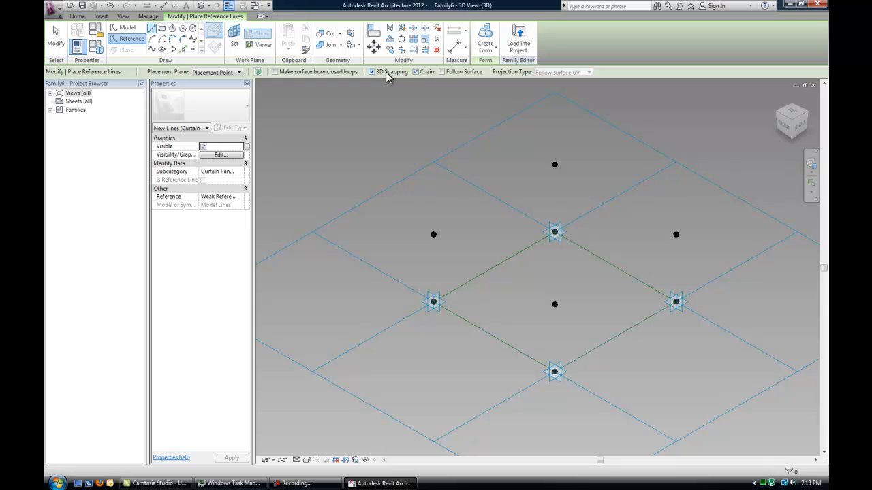
left_click(433, 234)
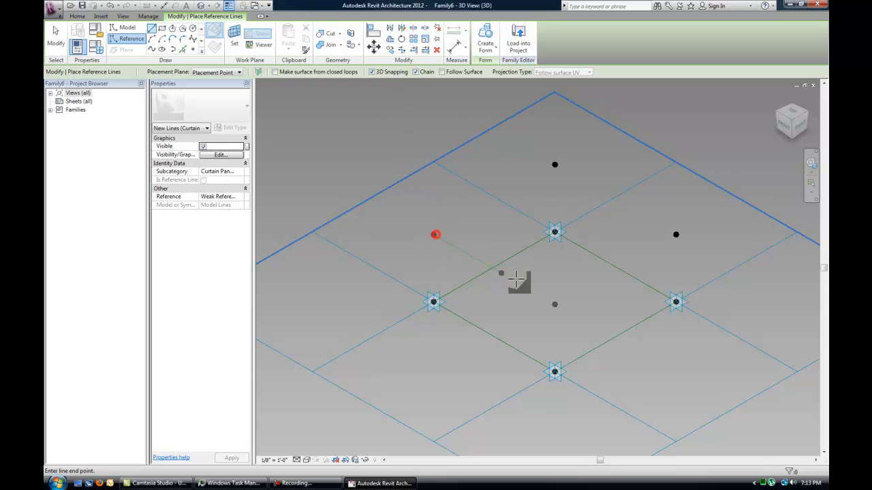
left_click(554, 304)
left_click(634, 201)
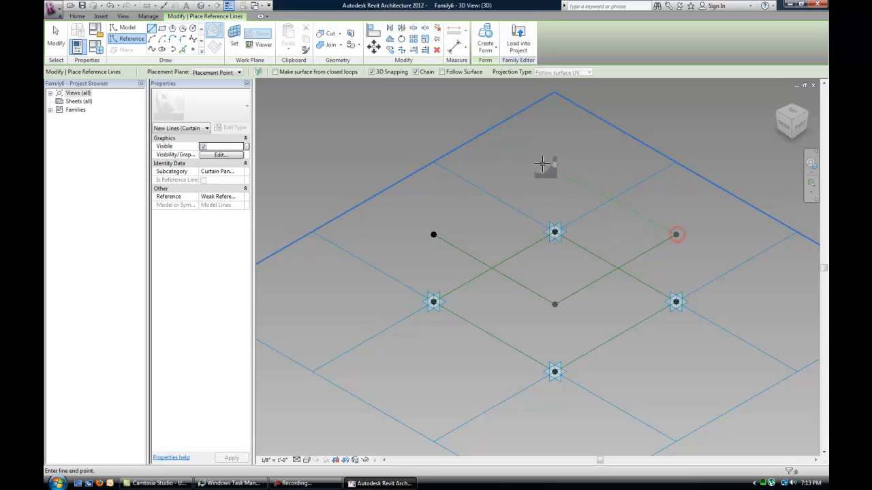
left_click(554, 164)
left_click(434, 233)
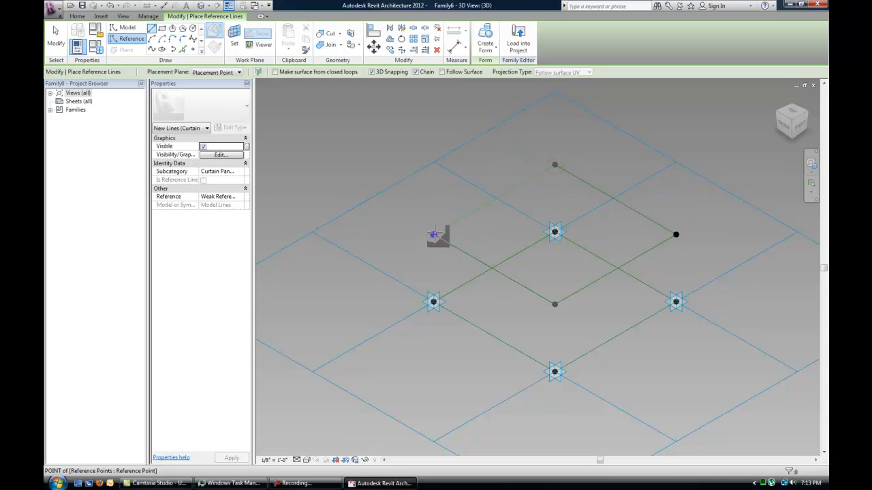
left_click(493, 270)
key("Escape")
scroll(545, 296, "down", 1)
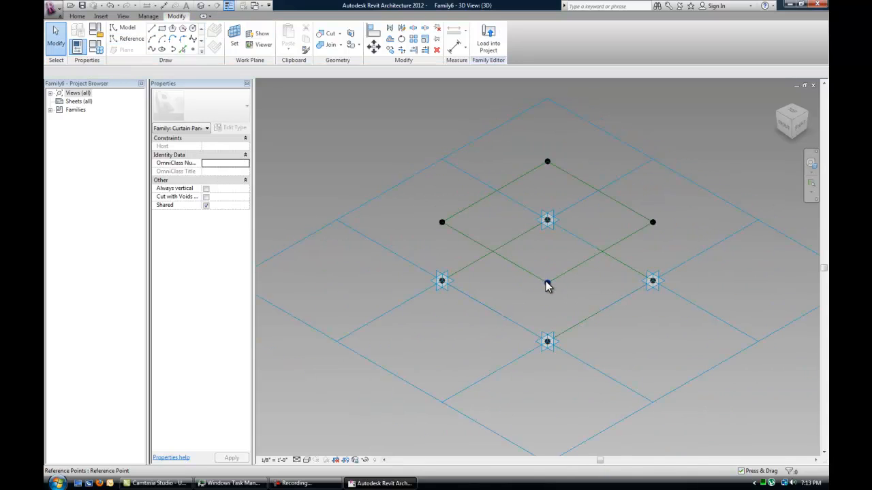
Lower the linked reference-line loop to about 5' 6" below the pattern grid by moving its front point vertically.
left_click(548, 282)
scroll(554, 304, "down", 1)
scroll(554, 304, "up", 1)
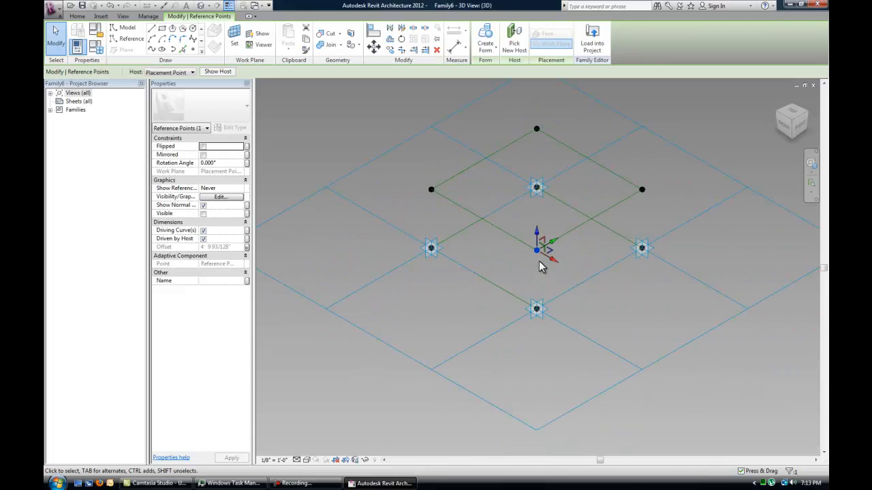
left_click_drag(537, 240, 543, 365)
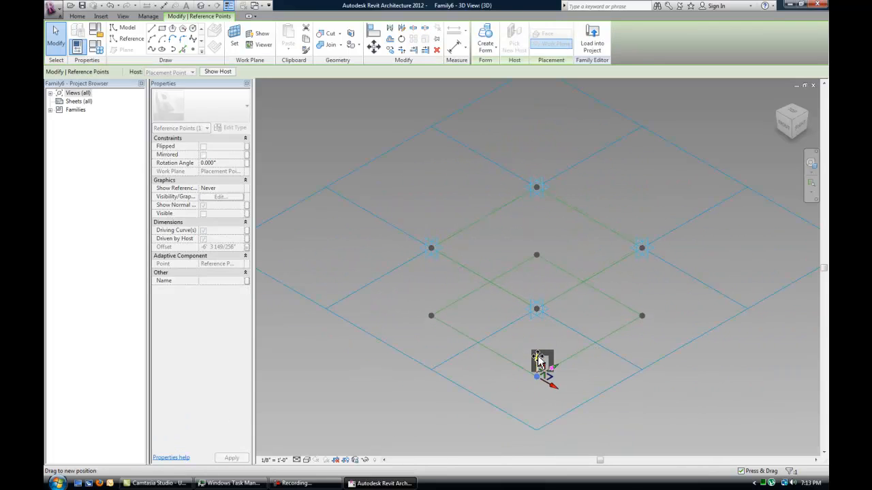
left_click(507, 341)
scroll(491, 314, "down", 1)
middle_click_drag(481, 294, 508, 308, "shift")
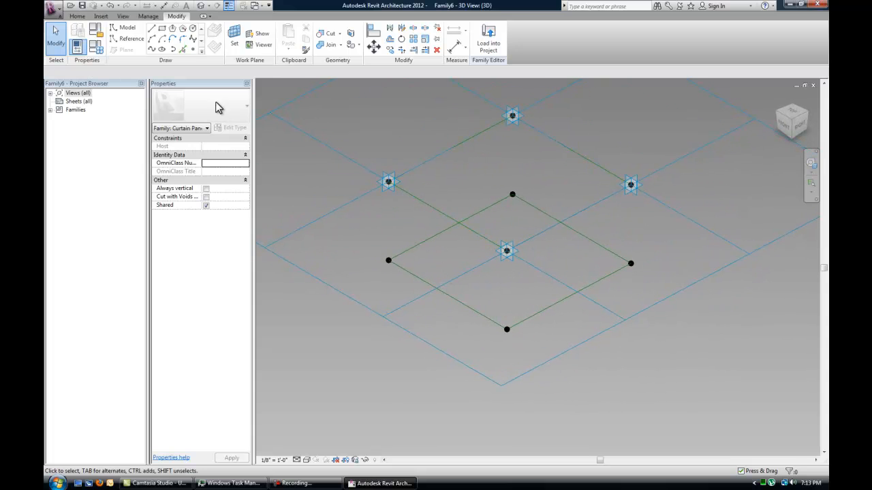
Place reference points near the middle of two opposite pattern-grid edges and of the lowered loop's front-right line.
left_click(193, 50)
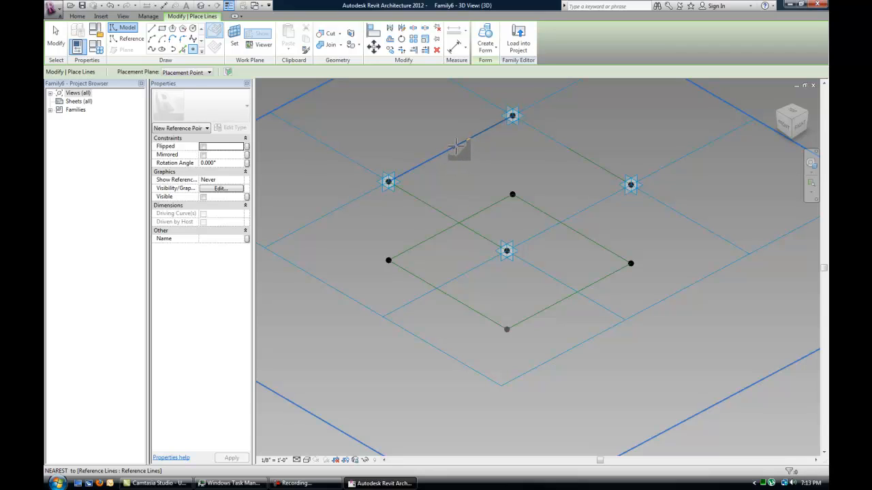
left_click(456, 145)
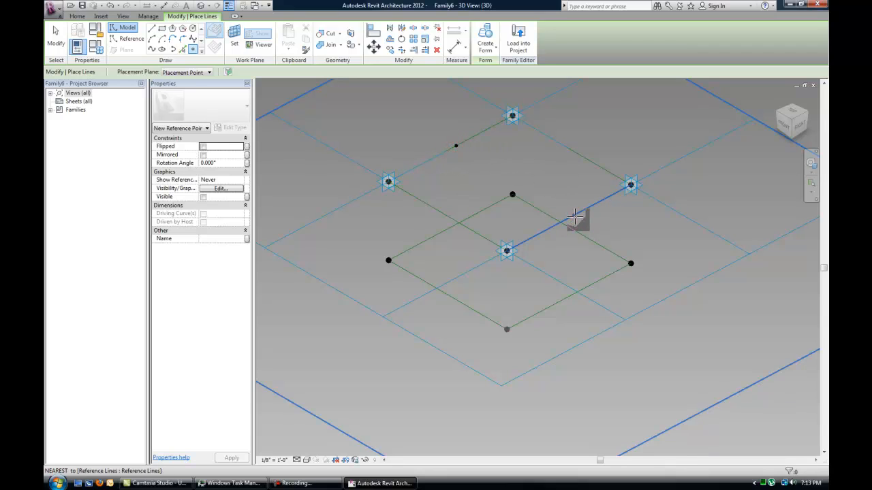
left_click(575, 217)
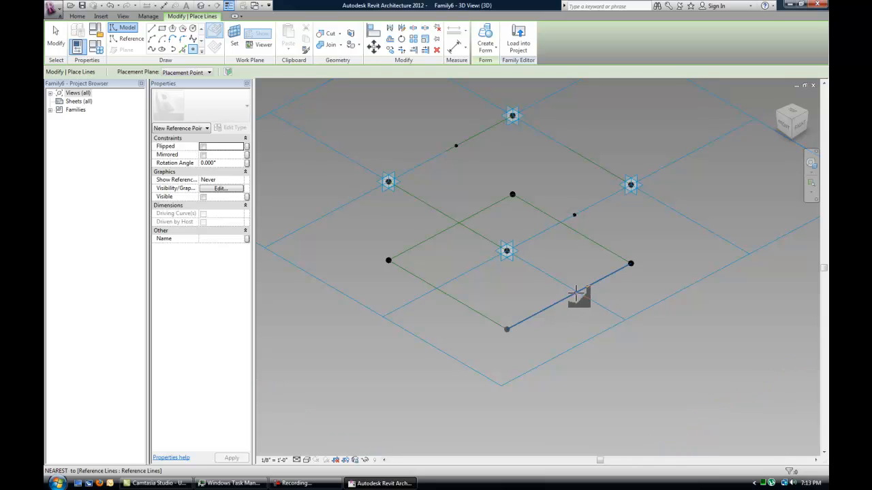
left_click(576, 293)
key("Escape")
key("Escape")
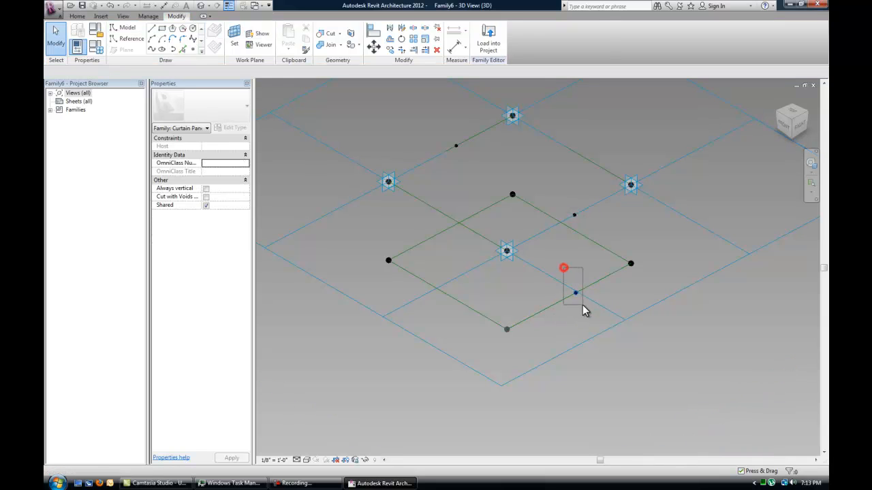
Slide the point on the lowered loop slightly along its line and associate its Normalized Curve Parameter with a new type parameter named mid.
left_click(574, 294)
mouse_move(577, 296)
left_mouse_down()
mouse_move(547, 334)
mouse_move(569, 307)
left_mouse_up()
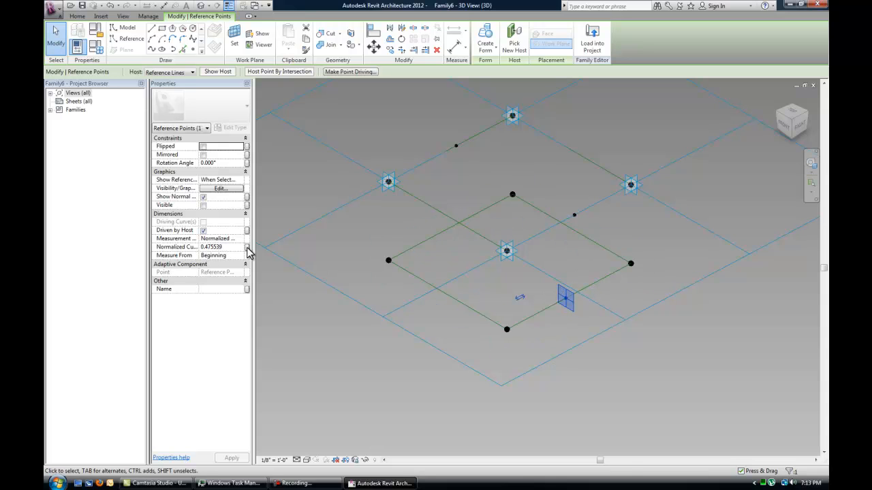
left_click(247, 248)
left_click(401, 299)
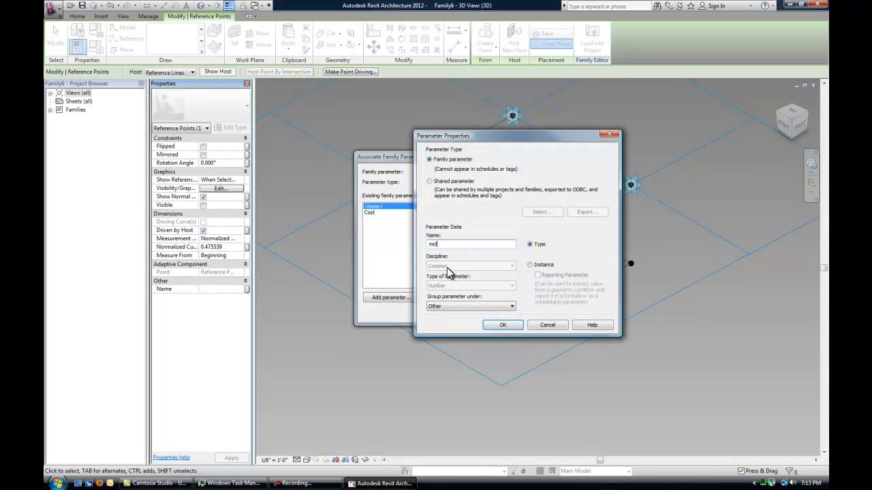
left_click(513, 325)
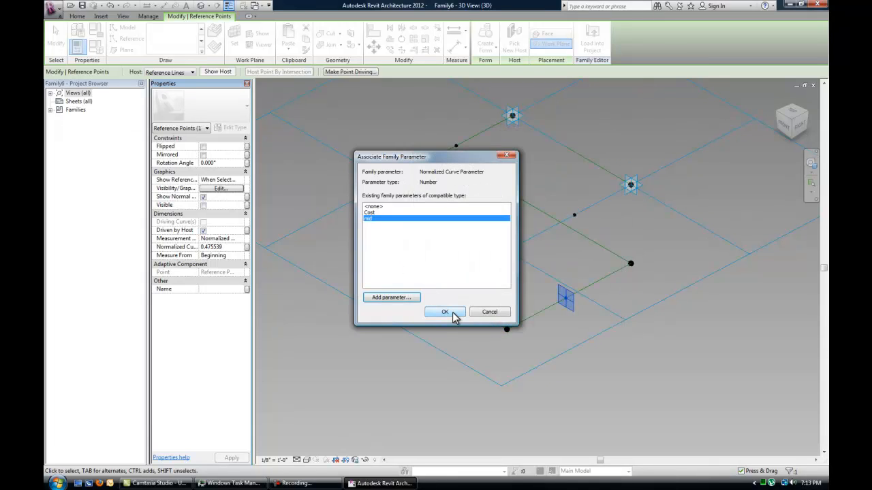
left_click(453, 312)
Set the mid parameter to .5 in the family types.
left_click(96, 45)
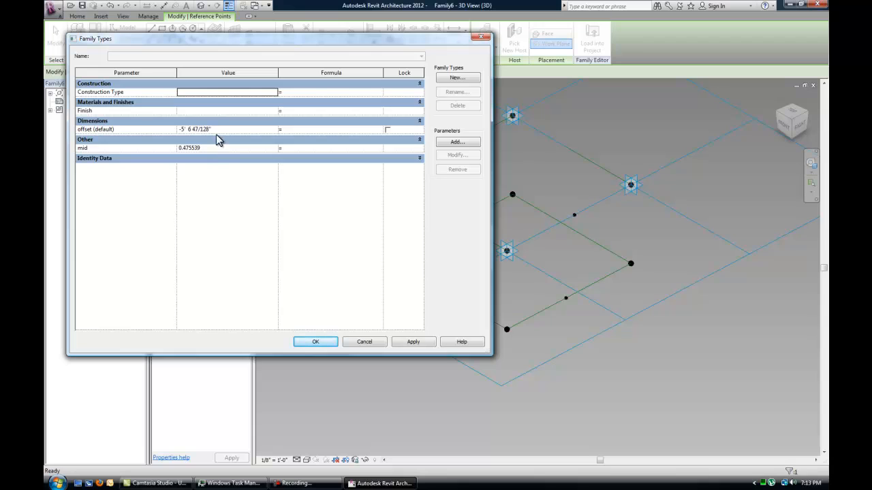
left_click(213, 147)
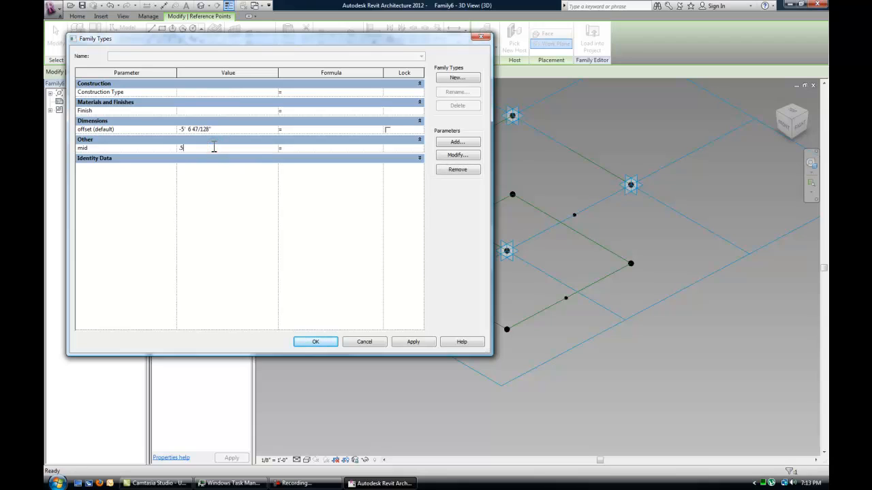
left_click(311, 343)
Associate the Normalized Curve Parameter of the two points on the pattern-grid edges with the mid parameter.
left_click_drag(551, 194, 586, 235)
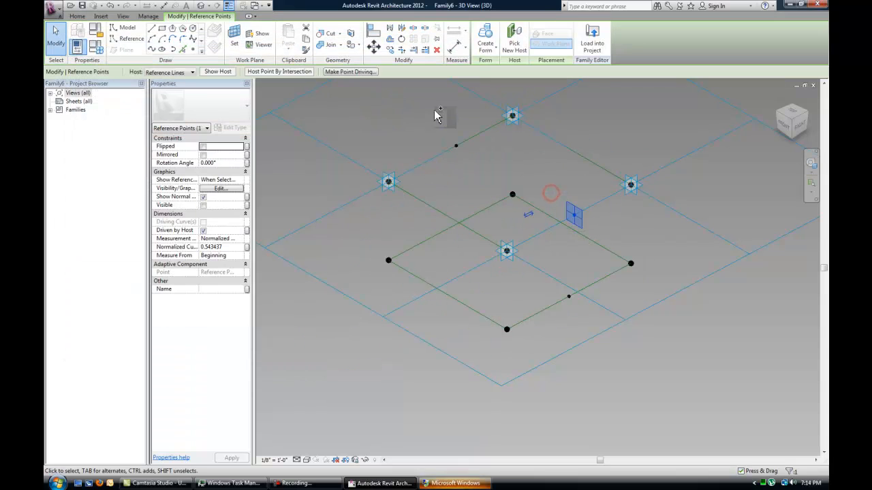
left_click_drag(436, 116, 474, 181, "ctrl")
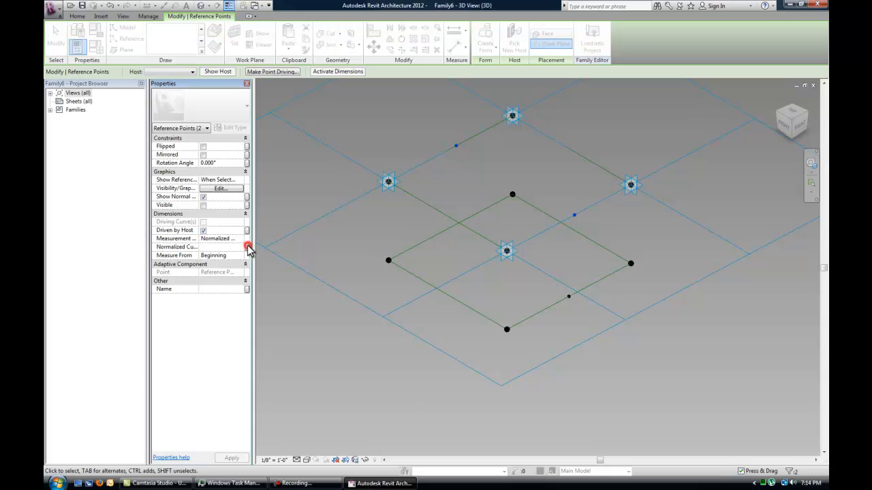
left_click(247, 247)
left_click(371, 218)
left_click(461, 313)
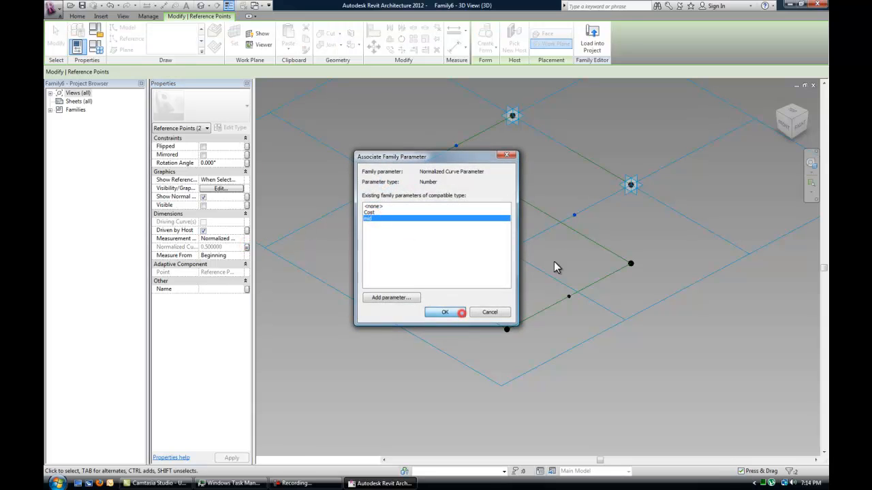
left_click(553, 265)
middle_click_drag(486, 217, 480, 243)
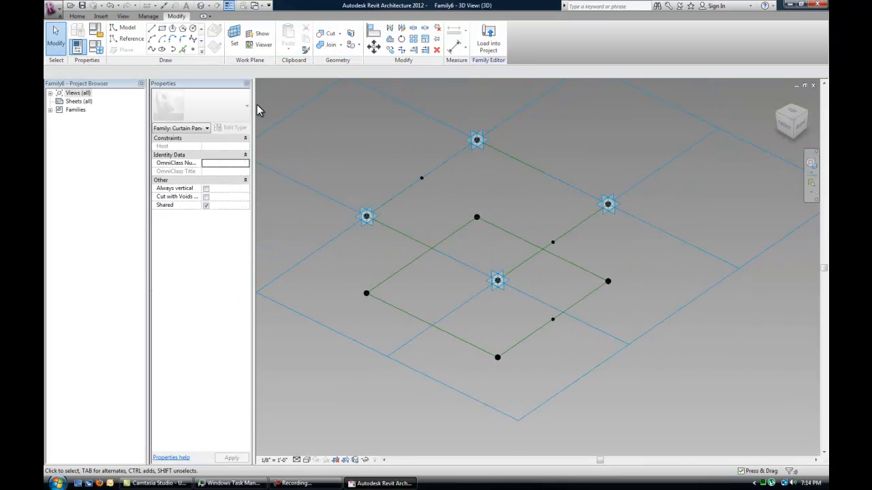
Draw chained reference lines from the far edge midpoint across to the opposite edge midpoint, then down to the lowered loop's midpoint.
left_click(130, 39)
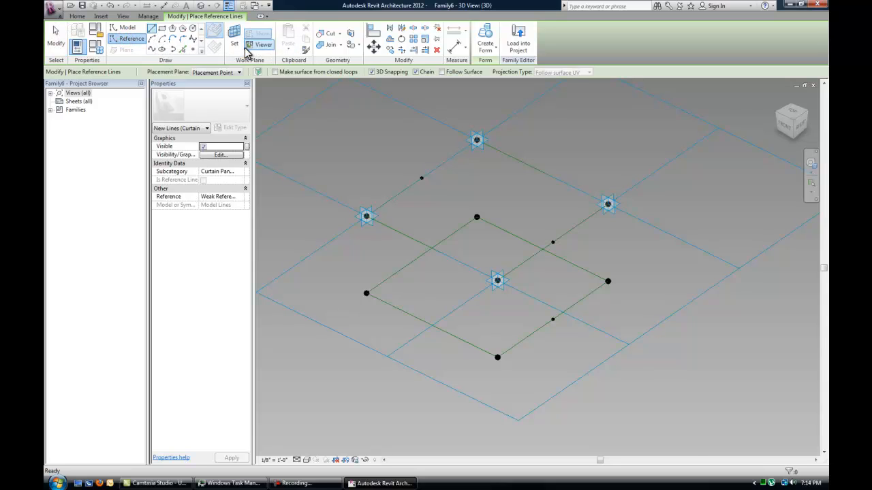
left_click(421, 178)
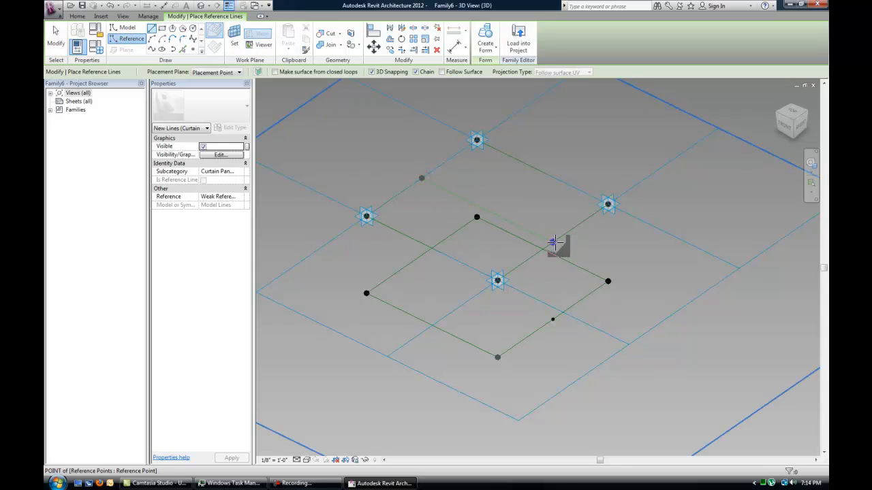
left_click(552, 242)
left_click(552, 317)
key("Escape")
key("Escape")
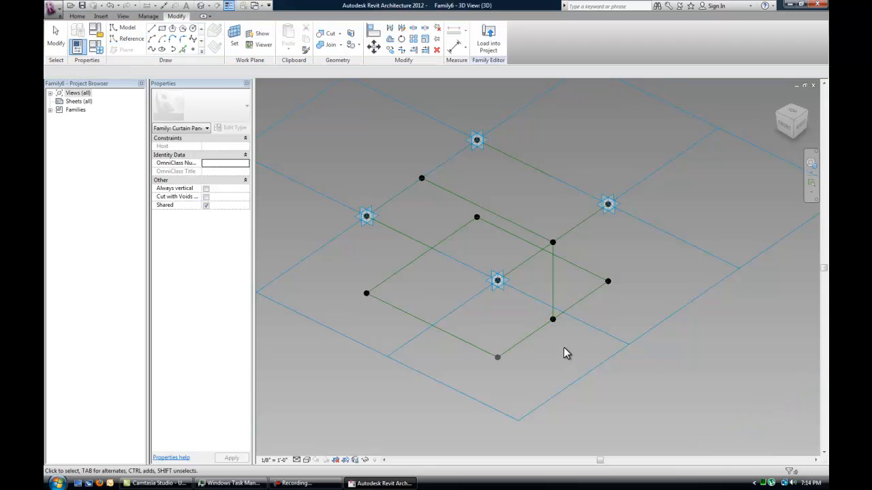
Place one reference point on the line joining the two edge midpoints and one on the vertical reference line below it.
middle_click_drag(563, 347, 504, 204, "shift")
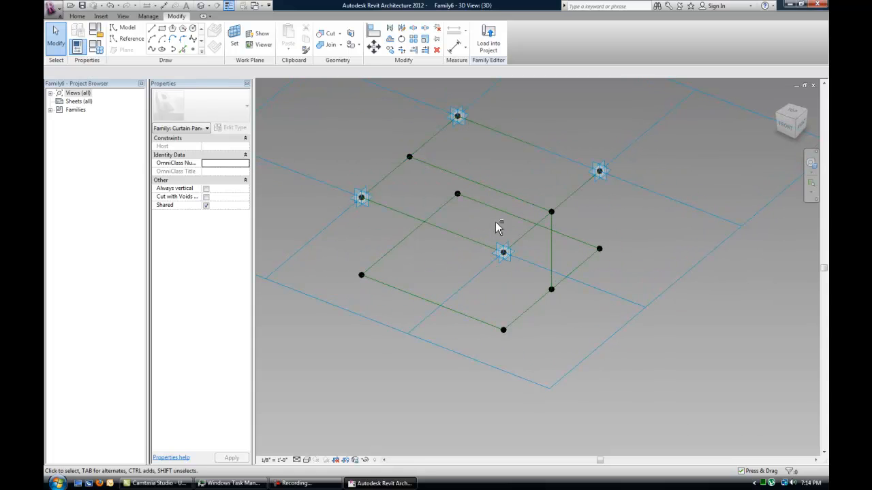
mouse_move(495, 221)
middle_mouse_down("shift")
mouse_move(499, 240)
mouse_move(504, 235)
middle_mouse_up("shift")
key("l")
key("i")
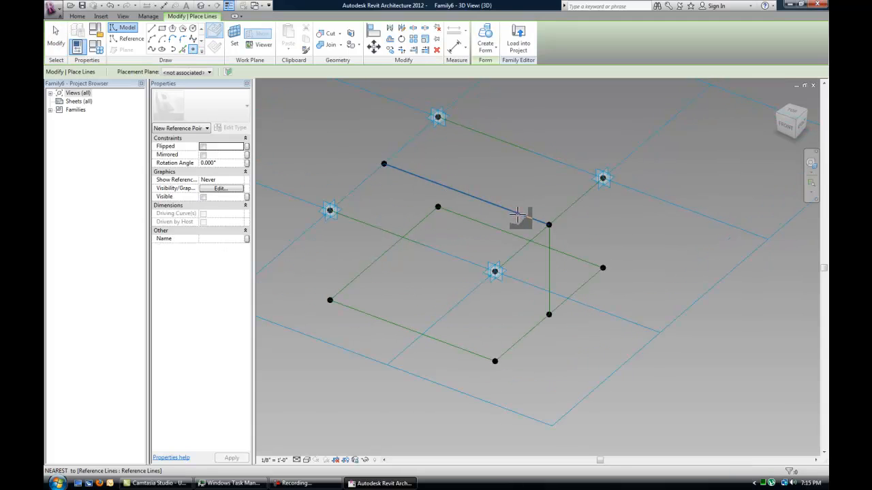
left_click(497, 207)
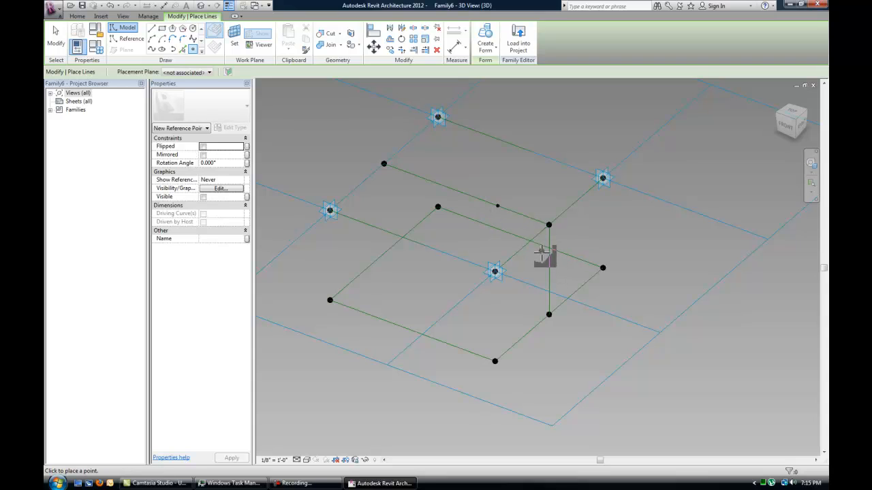
left_click(550, 261)
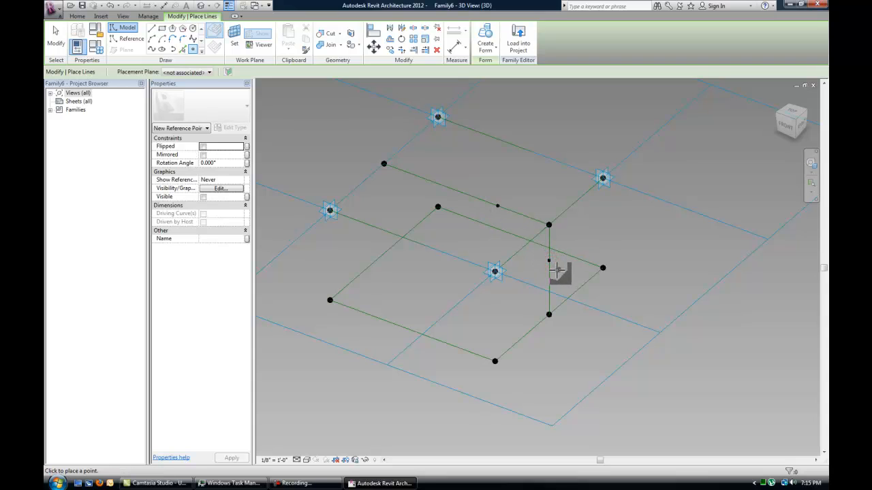
key("Escape")
scroll(550, 261, "up", 1)
scroll(502, 238, "down", 1)
middle_click_drag(502, 238, 537, 243)
scroll(512, 178, "up", 1)
scroll(512, 177, "down", 1)
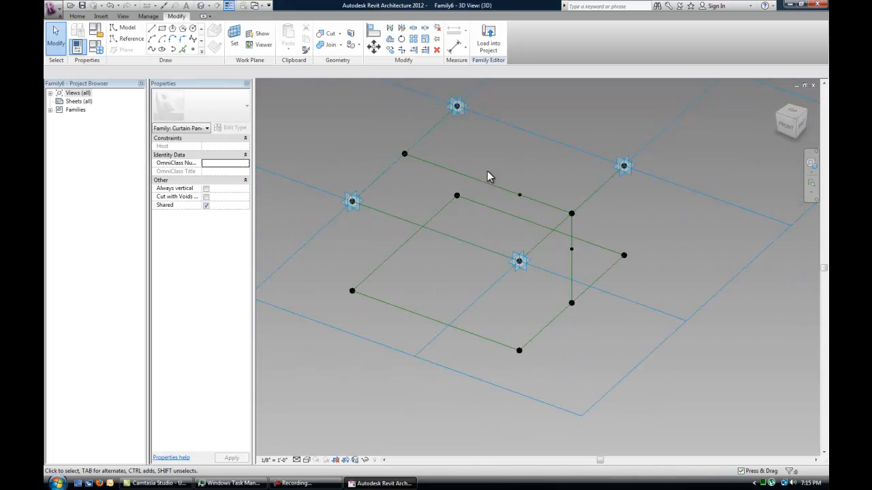
Create a spline through the far edge midpoint, the two points hosted on the new lines, and the lowered loop's midpoint.
left_click_drag(371, 127, 419, 168)
left_click_drag(508, 178, 585, 327, "ctrl")
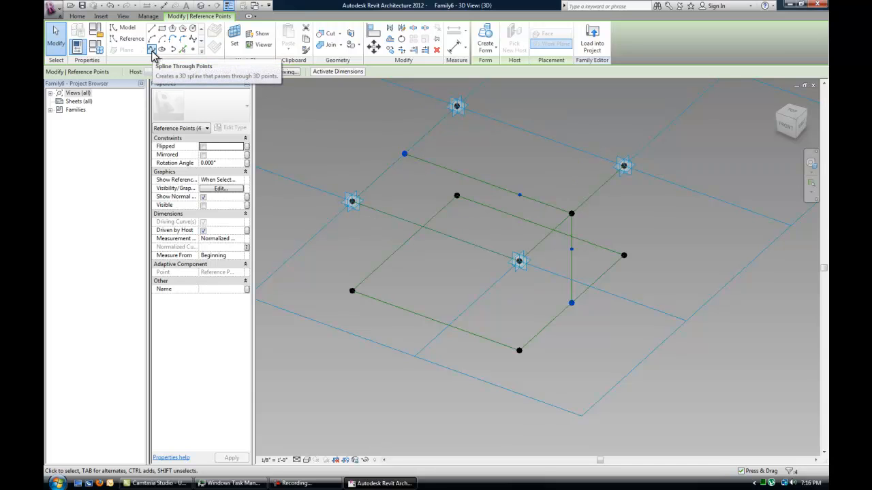
left_click(152, 53)
left_click(540, 244)
Slide the spline's two inner points along their host lines, close to the far edge midpoint (about 0.04) and the lowered loop's midpoint.
middle_click_drag(560, 281, 536, 208, "shift")
left_click_drag(492, 154, 534, 222)
middle_click_drag(539, 236, 572, 245)
left_click_drag(550, 156, 395, 115)
middle_click_drag(525, 200, 511, 177, "shift")
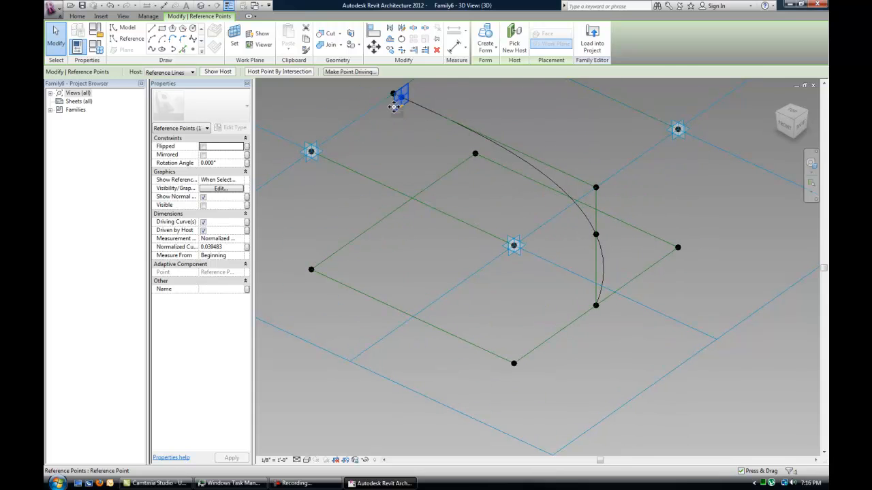
left_click(588, 227)
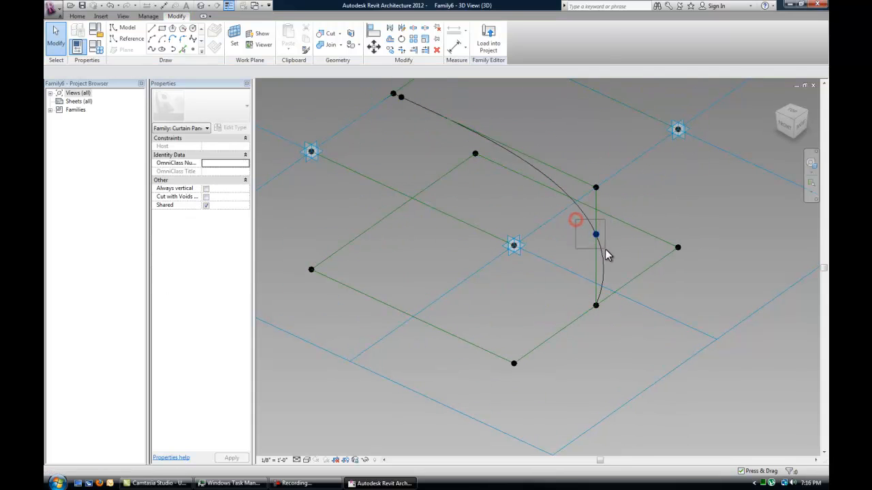
left_click(597, 236)
left_click_drag(597, 237, 621, 300)
left_click(646, 290)
Convert the curved spline into a reference line.
middle_click_drag(661, 333, 562, 236, "shift")
left_click(525, 203)
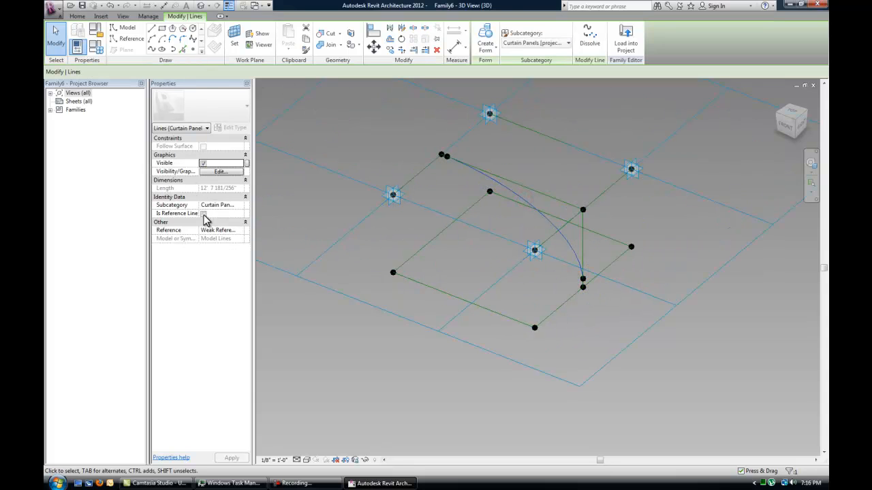
left_click(204, 214)
left_click(565, 171)
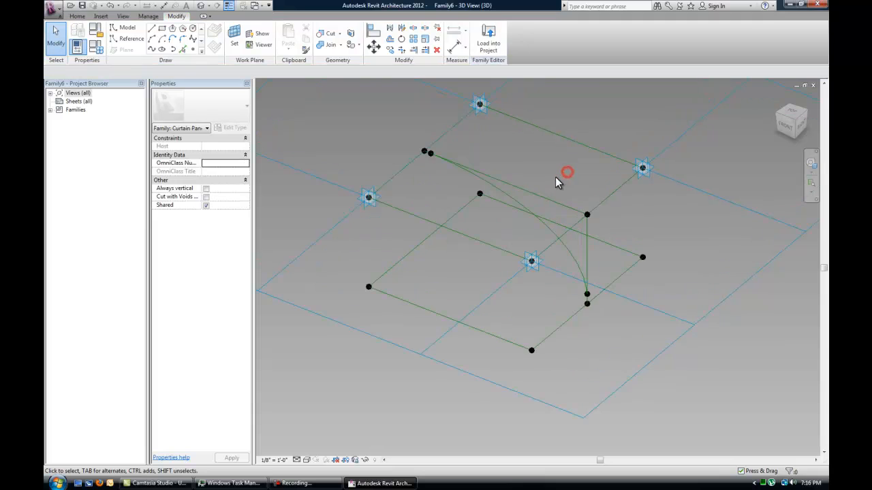
middle_click_drag(555, 176, 572, 201, "shift")
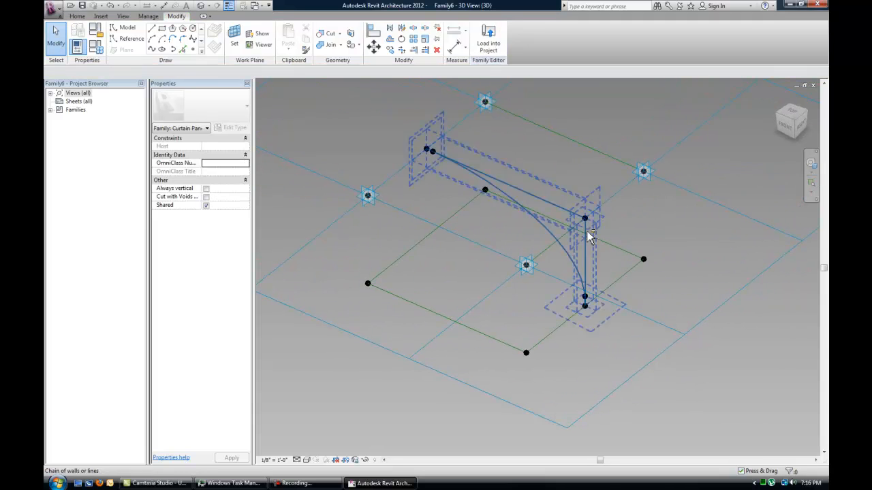
middle_click_drag(611, 354, 628, 317, "shift")
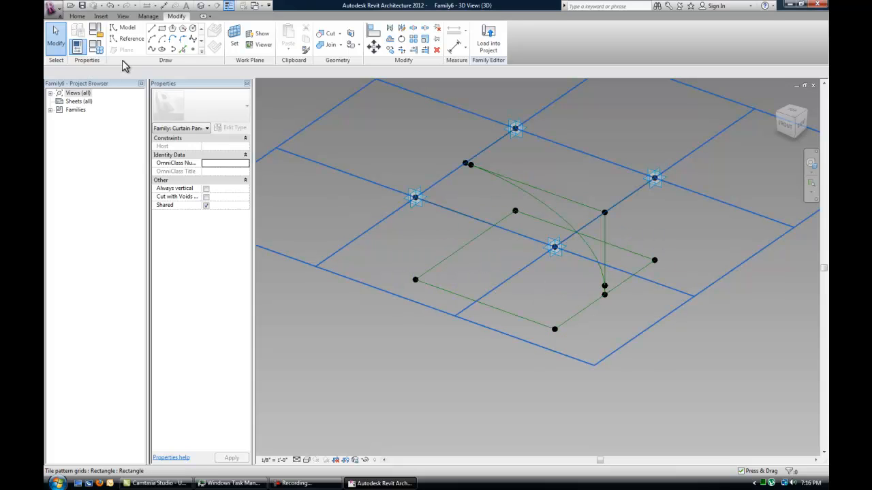
Open the existing panel family main_panel.rfa from the signal_box_facade folder.
left_click(71, 5)
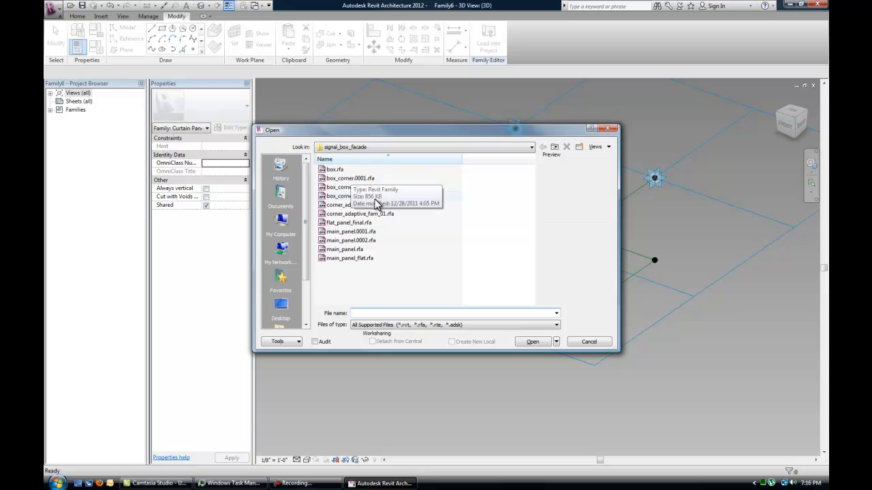
left_click(344, 250)
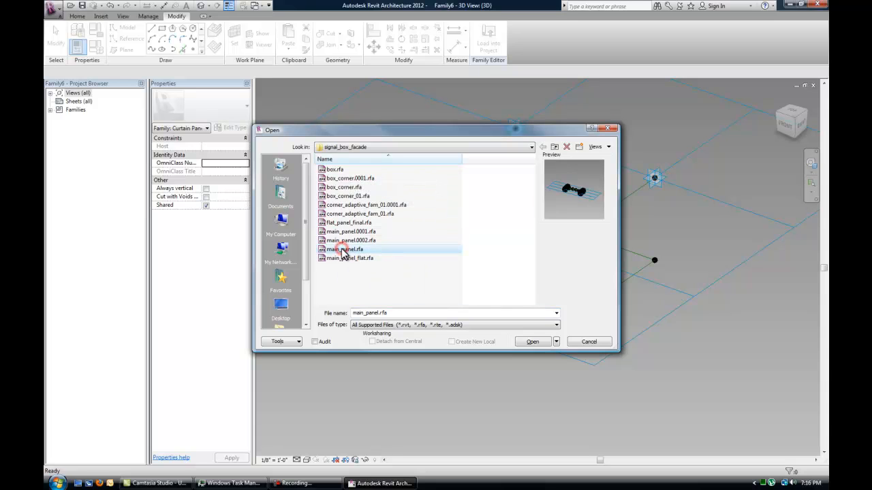
left_click(534, 342)
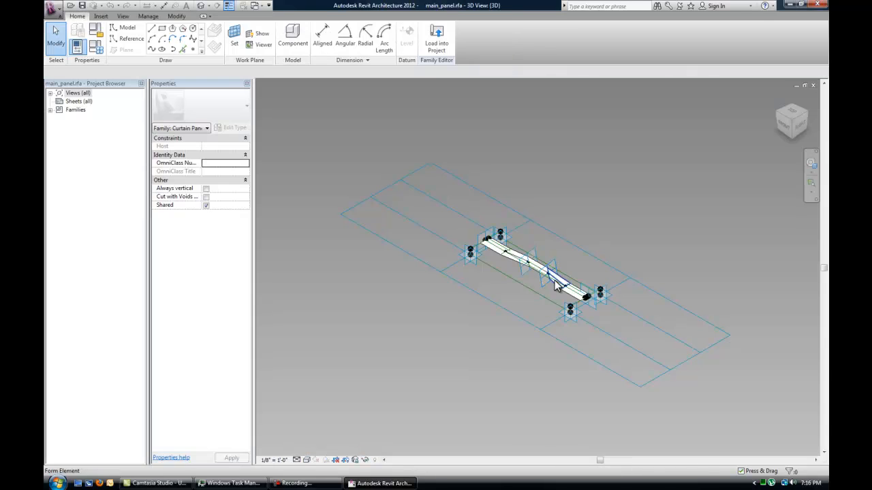
middle_click_drag(558, 319, 514, 324, "shift")
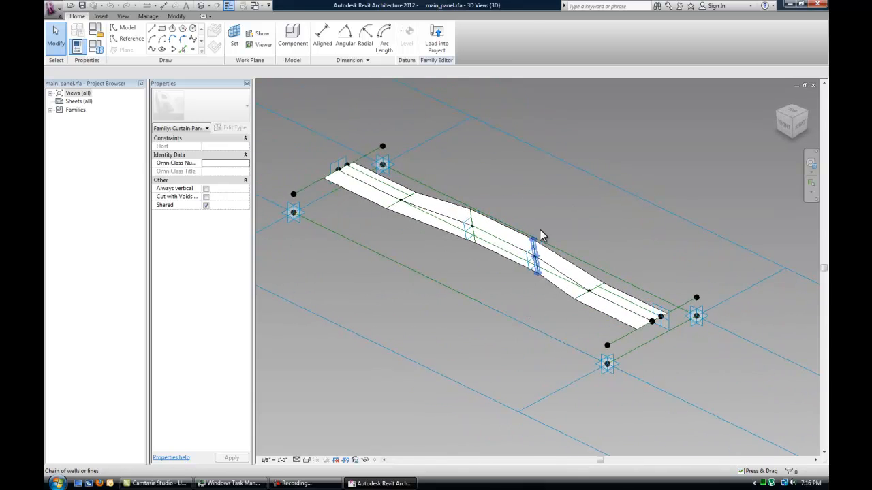
Check the length of the short cross reference lines near the middle of the louvre form.
scroll(535, 258, "up", 3)
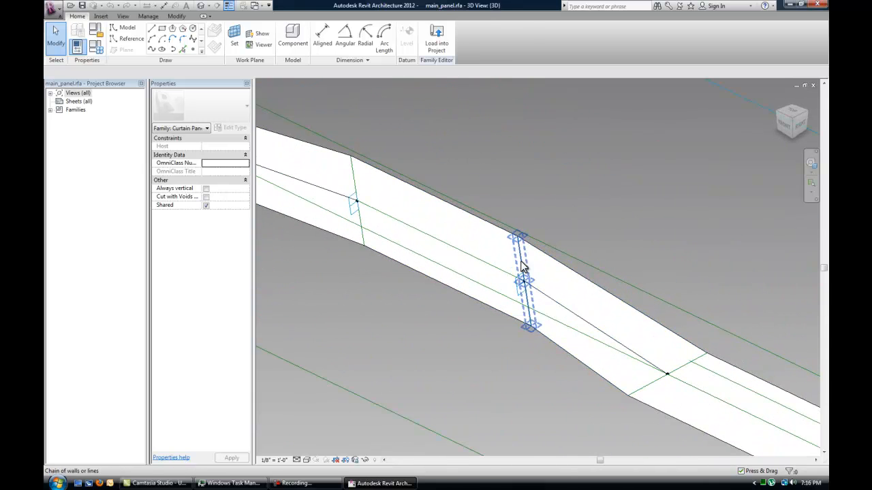
left_click(521, 260)
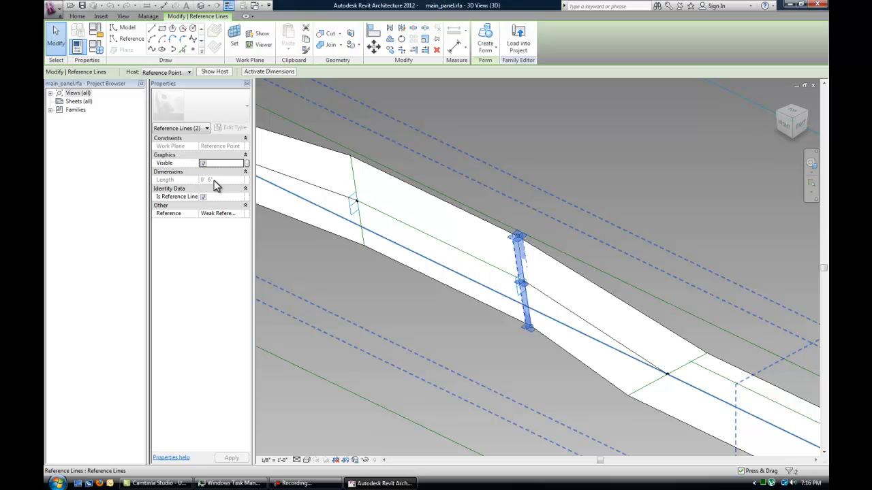
scroll(633, 297, "down", 4)
middle_click_drag(654, 297, 599, 279, "shift")
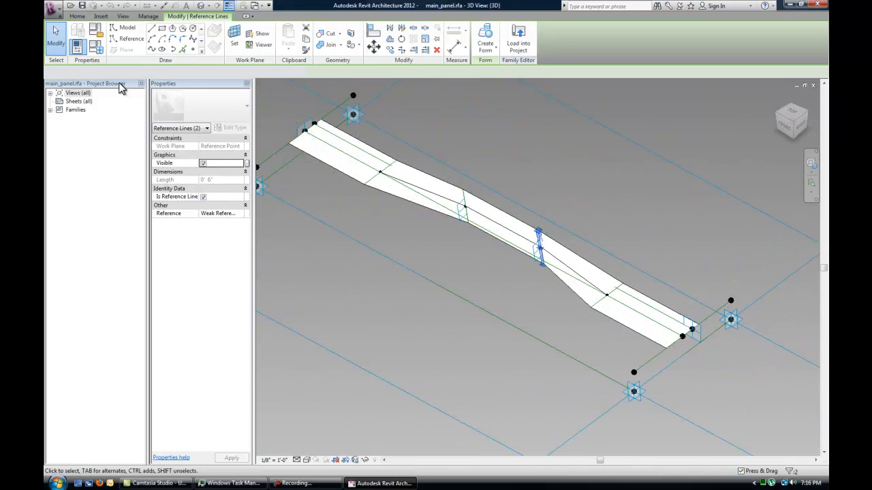
key("Escape")
Switch to box.rfa, check the U grid distance of the louvred divided surface, and return to Family6.
key("ctrl+Tab")
key("ctrl+Tab")
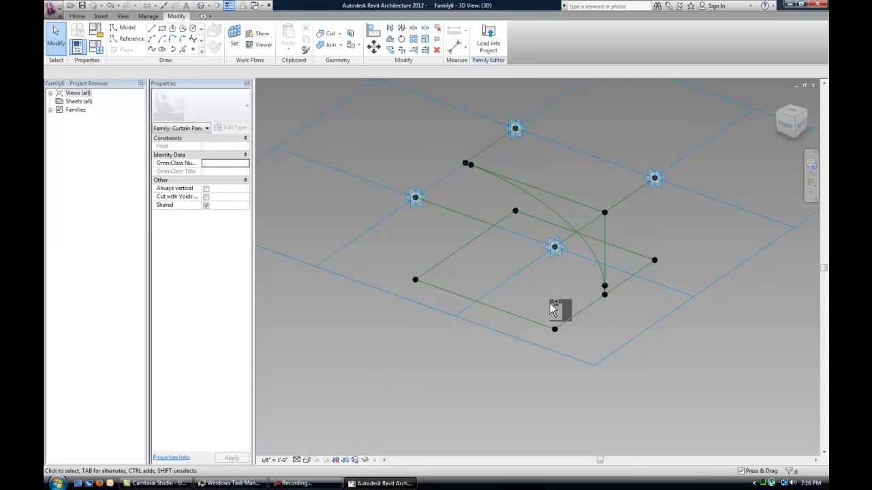
scroll(521, 276, "up", 1)
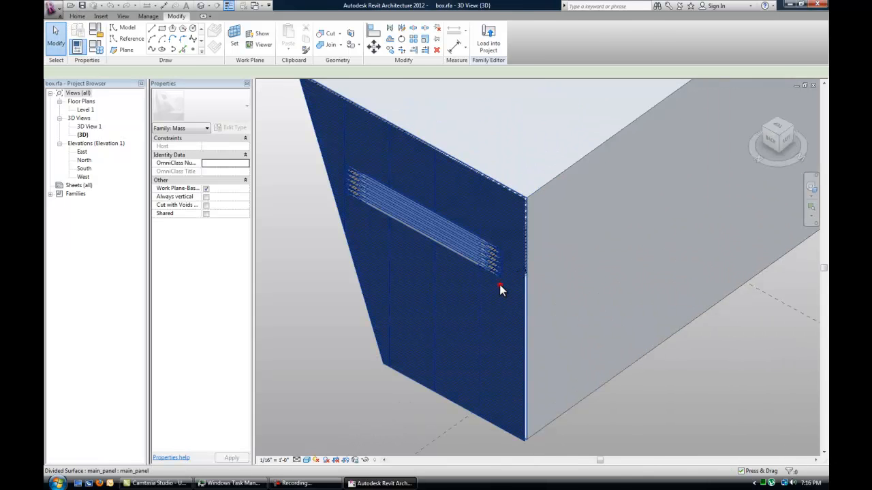
left_click(499, 284)
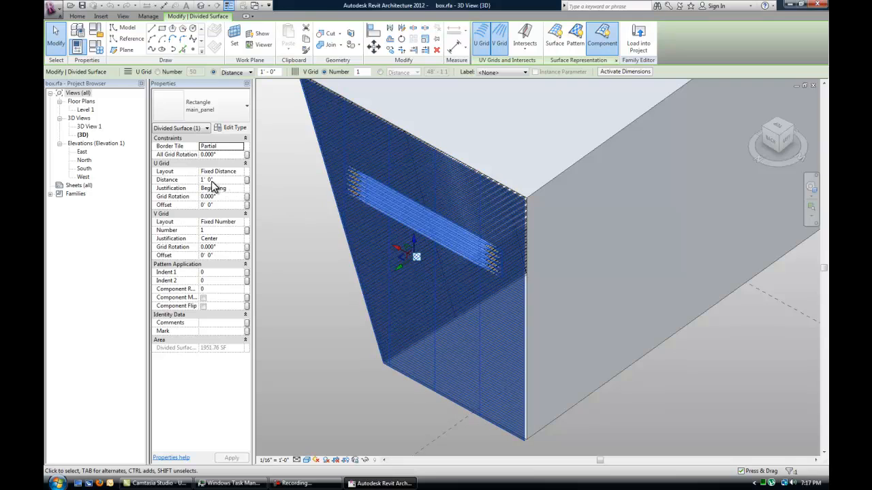
scroll(584, 259, "up", 4)
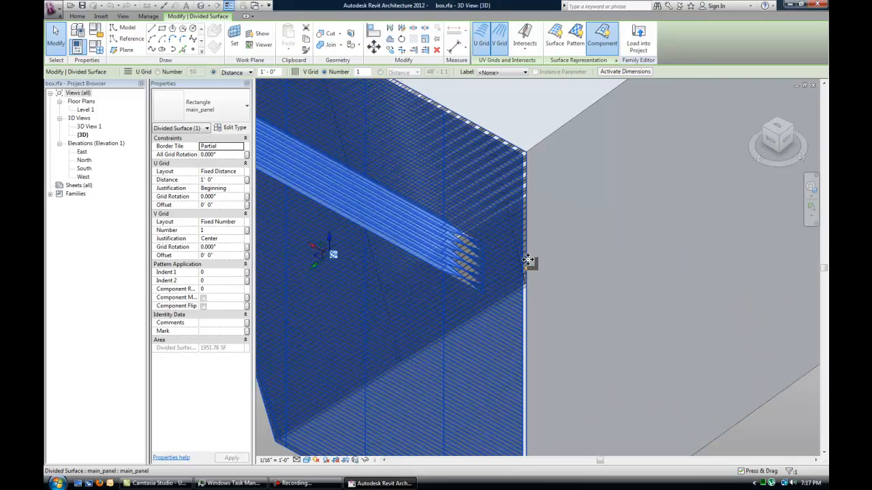
key("Escape")
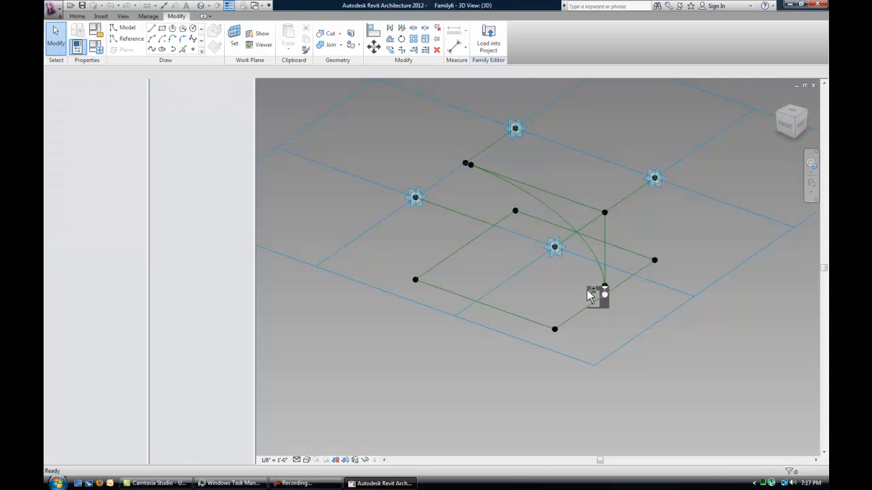
middle_click_drag(570, 254, 554, 300, "shift")
scroll(518, 229, "down", 1)
middle_click_drag(519, 228, 506, 252)
scroll(507, 252, "up", 1)
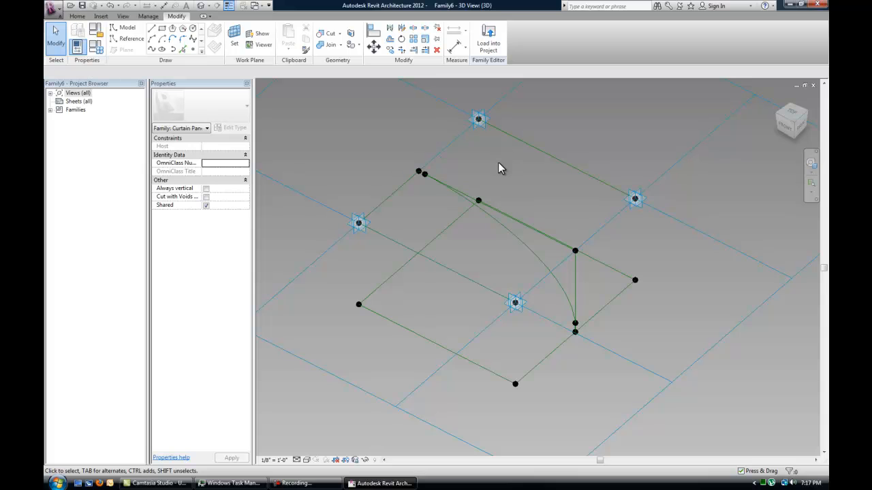
Switch to box.rfa and examine the louvres and grid settings of the divided surface near the mass's corner.
key("ctrl+Tab")
key("ctrl+Tab")
key("ctrl+Tab")
key("ctrl+Tab")
key("ctrl+Tab")
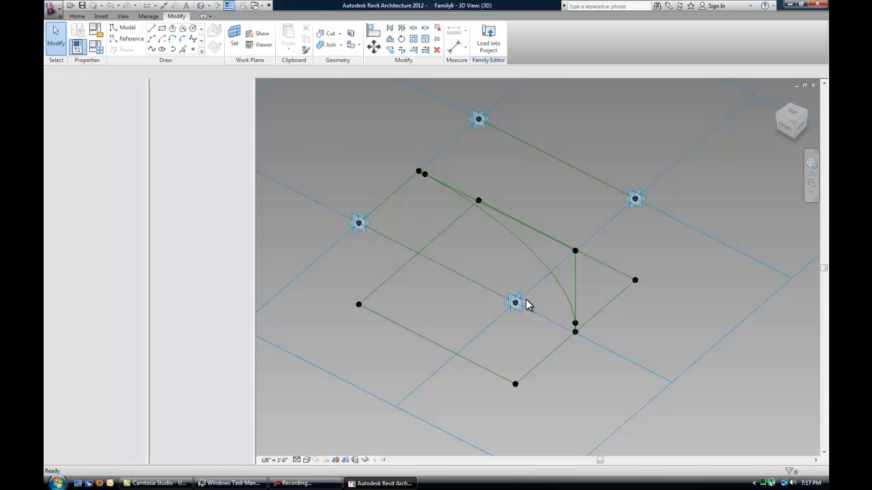
key("ctrl+Tab")
scroll(527, 269, "up", 2)
scroll(586, 219, "up", 1)
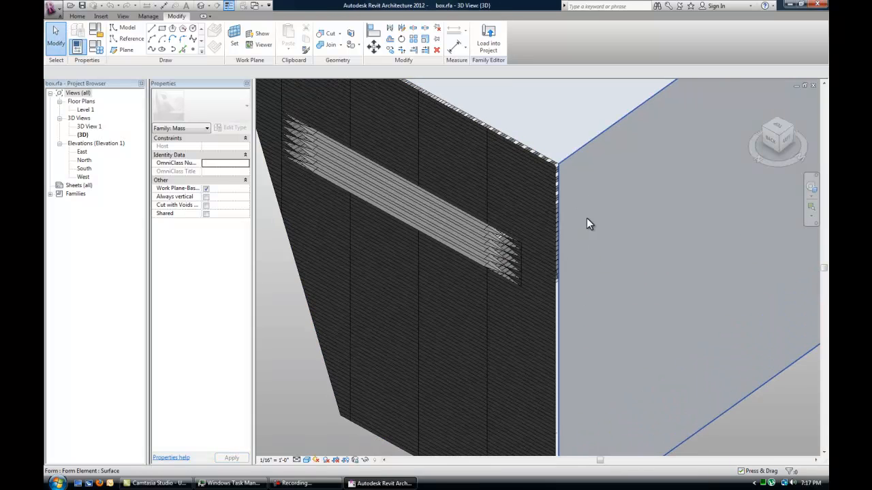
scroll(587, 219, "down", 1)
left_click(457, 244)
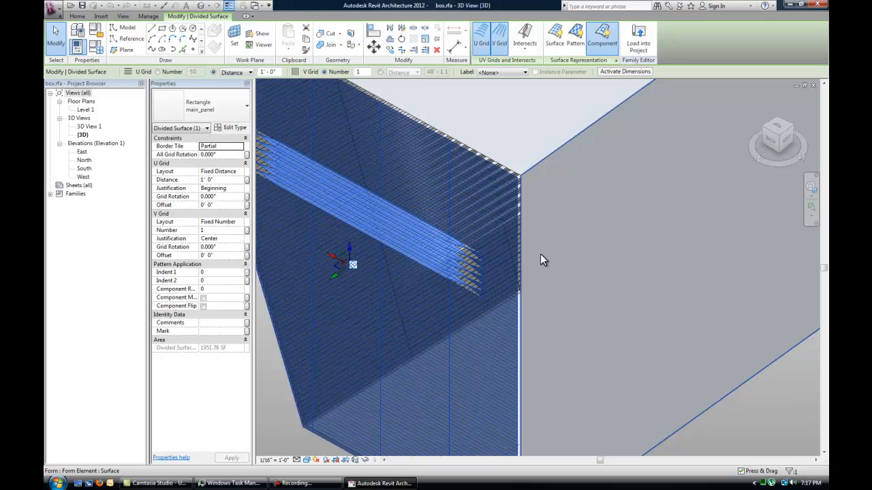
Return to Family6 and check the length of the pattern-grid edge reference line beside the curve's upper end.
key("ctrl+Tab")
key("ctrl+Tab")
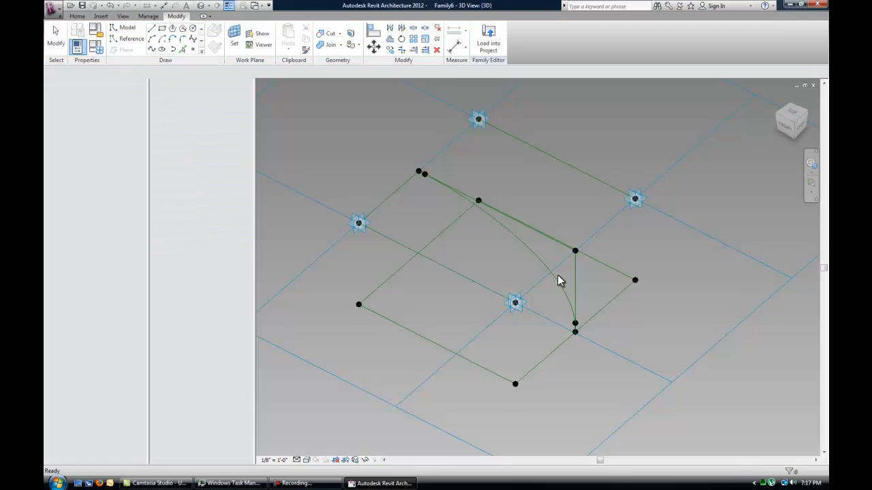
middle_click_drag(529, 286, 527, 267, "shift")
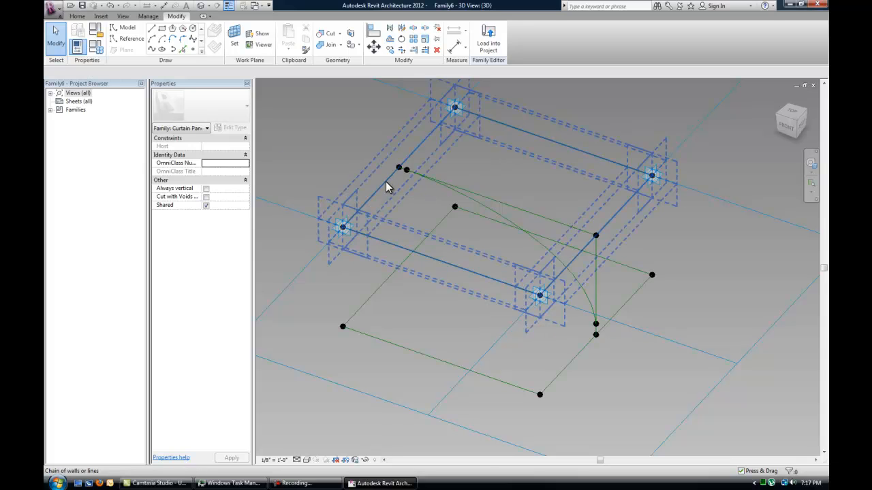
key("Tab")
left_click(388, 188)
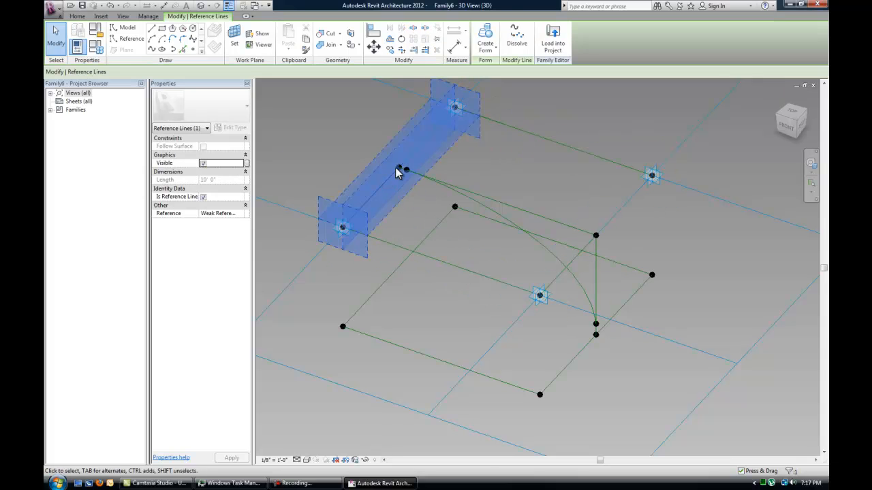
key("Escape")
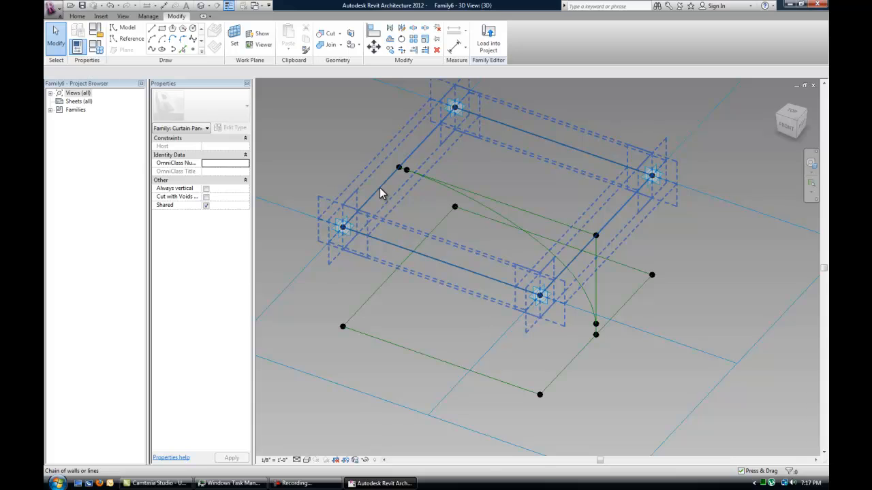
Create a curved surface form from the upper edge reference line, the curved reference line and the opposite lower edge reference line.
key("Tab")
left_click(388, 191)
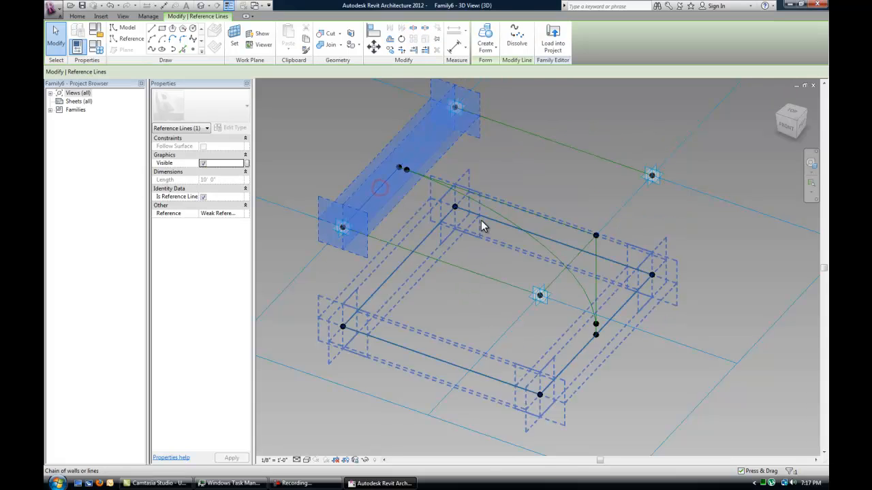
key("Tab")
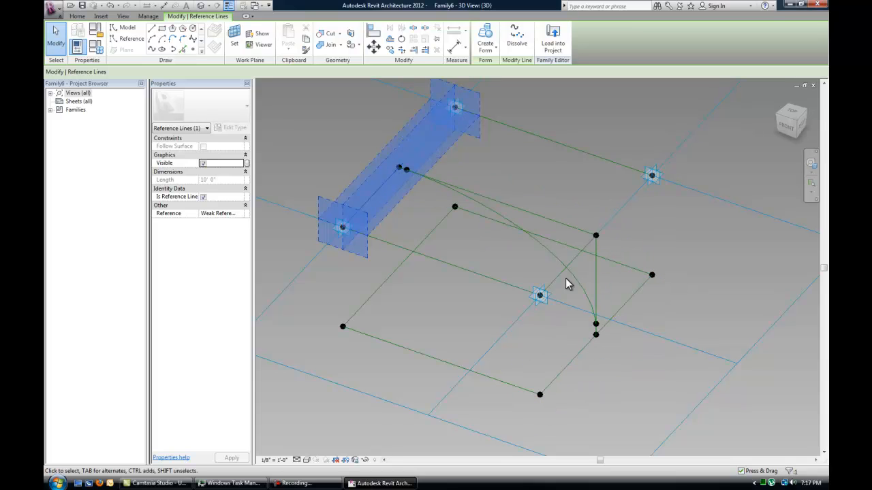
left_click(540, 246, "ctrl")
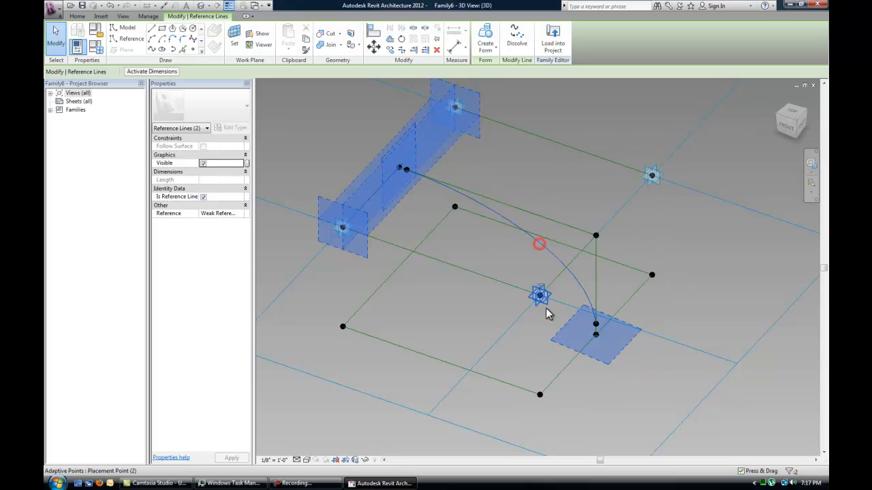
left_click(571, 362, "ctrl")
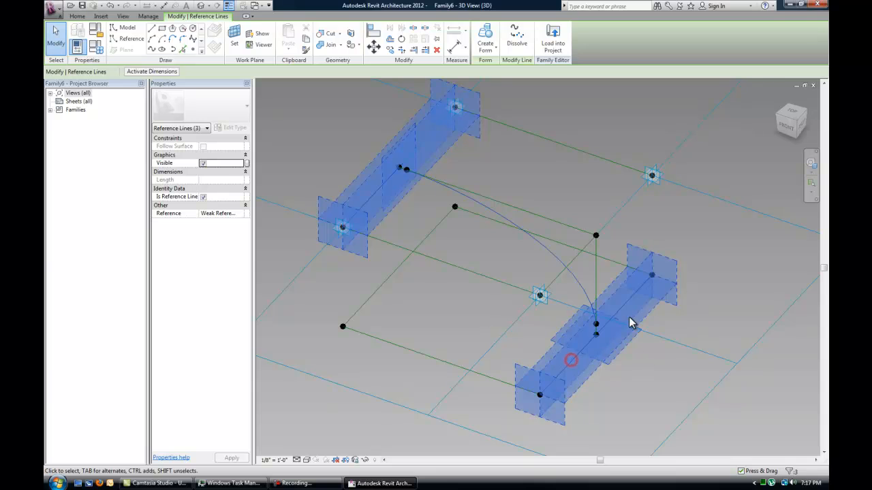
left_click(485, 34)
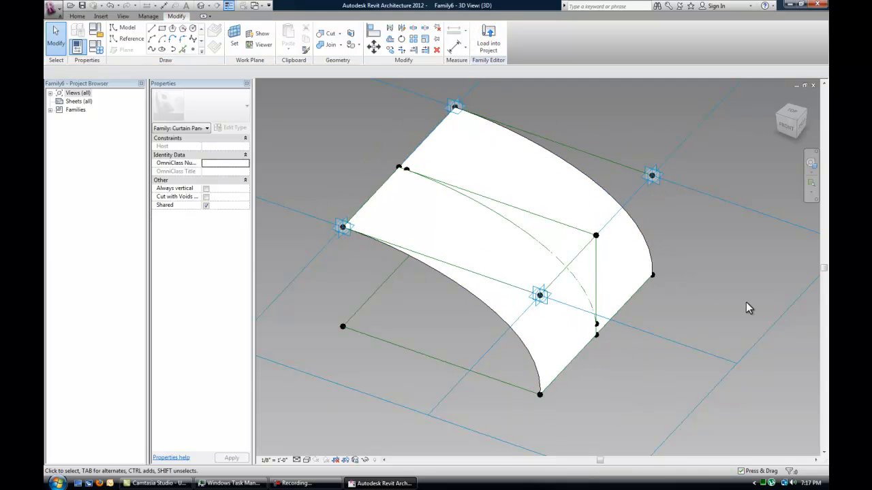
Set the panel family's offset parameter to -2' 0" in the family types and apply it.
middle_click_drag(745, 305, 600, 282, "shift")
scroll(626, 342, "down", 2)
scroll(537, 323, "up", 2)
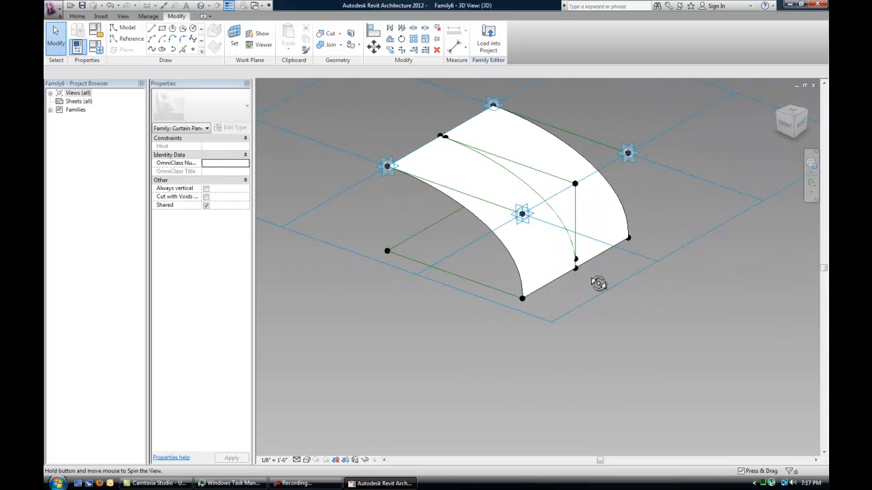
left_click(97, 52)
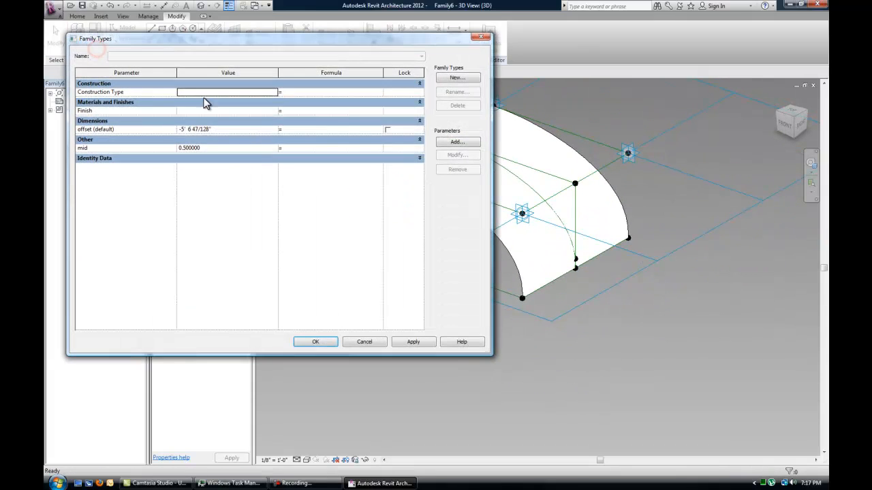
left_click(236, 145)
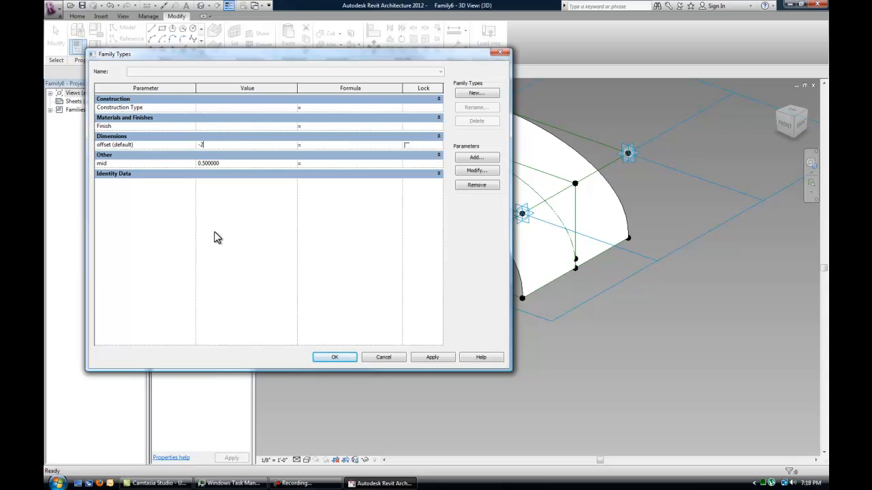
left_click(432, 358)
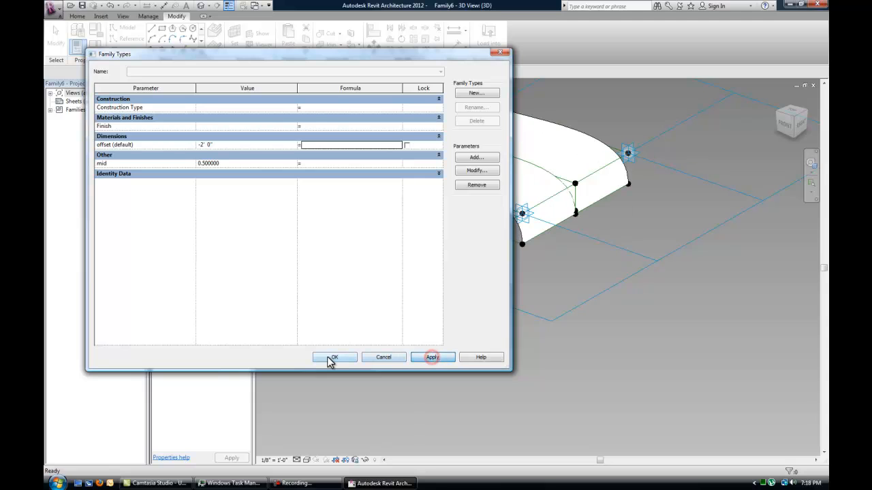
left_click(333, 358)
Load the curved panel family into box.rfa only.
middle_click_drag(511, 311, 568, 318, "shift")
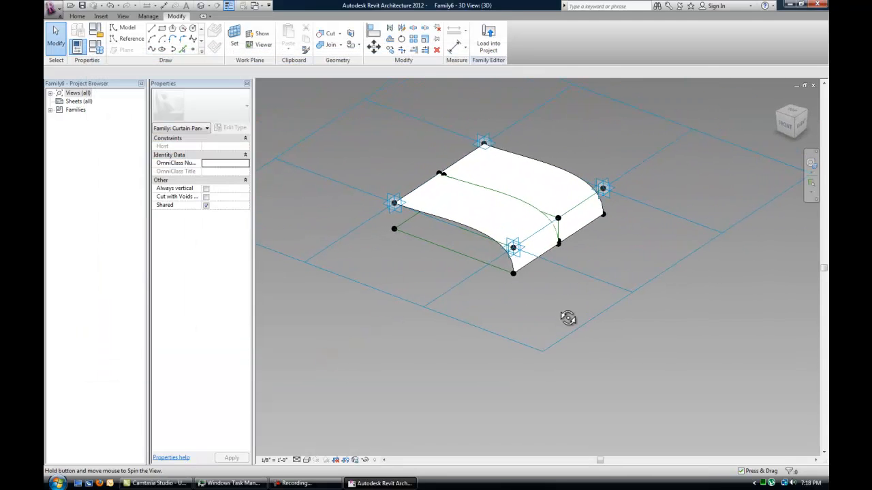
left_click(489, 39)
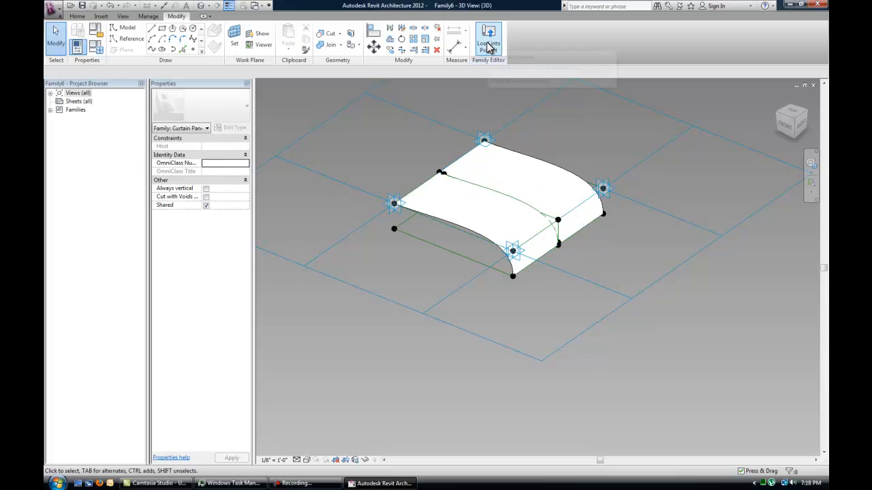
key("Escape")
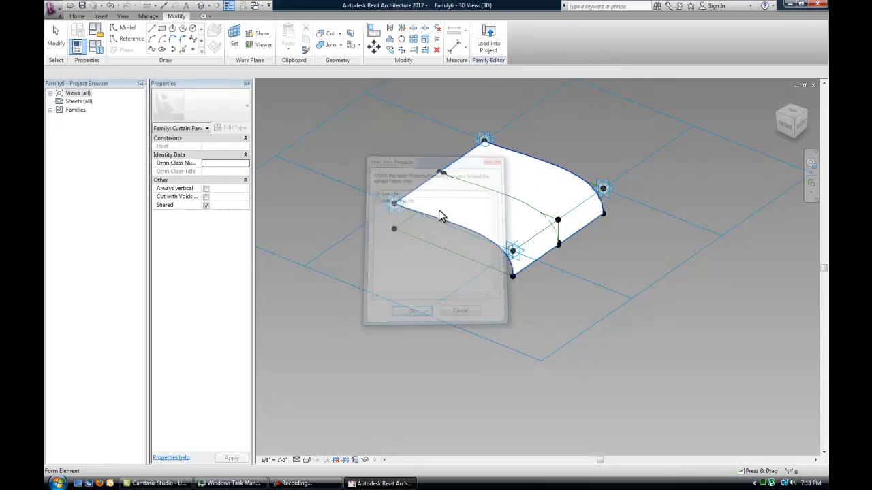
left_click(490, 45)
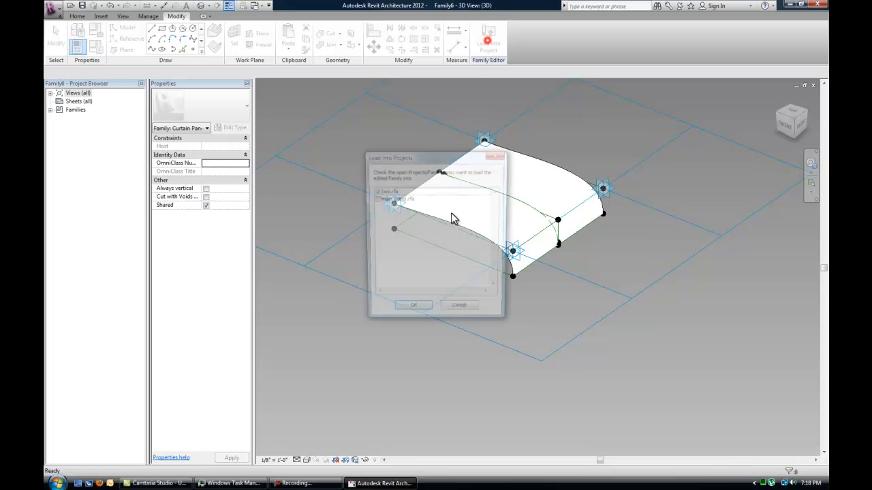
left_click(376, 191)
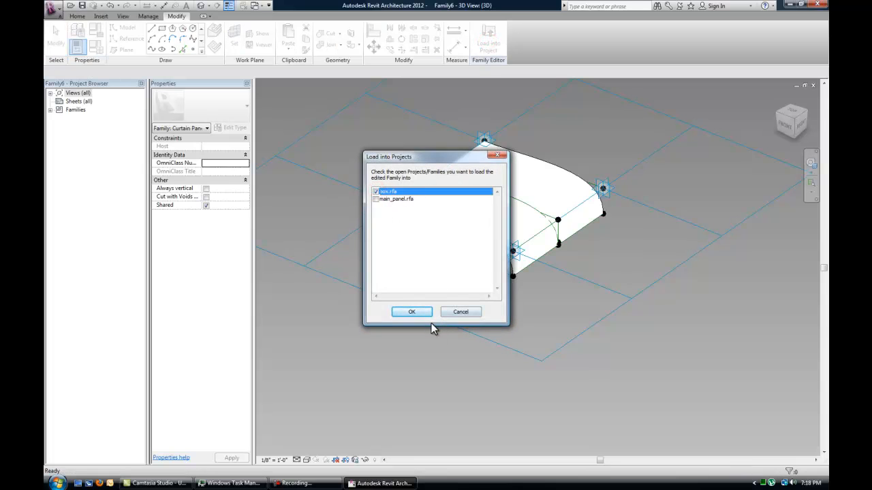
left_click(411, 312)
Divide the plain side face of the box mass that adjoins the louvred facade.
scroll(493, 300, "down", 5)
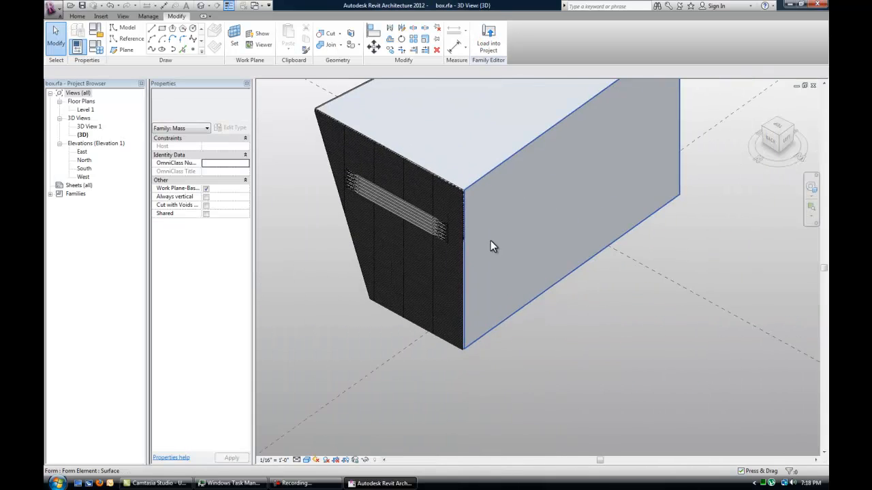
middle_click_drag(490, 241, 467, 204, "shift")
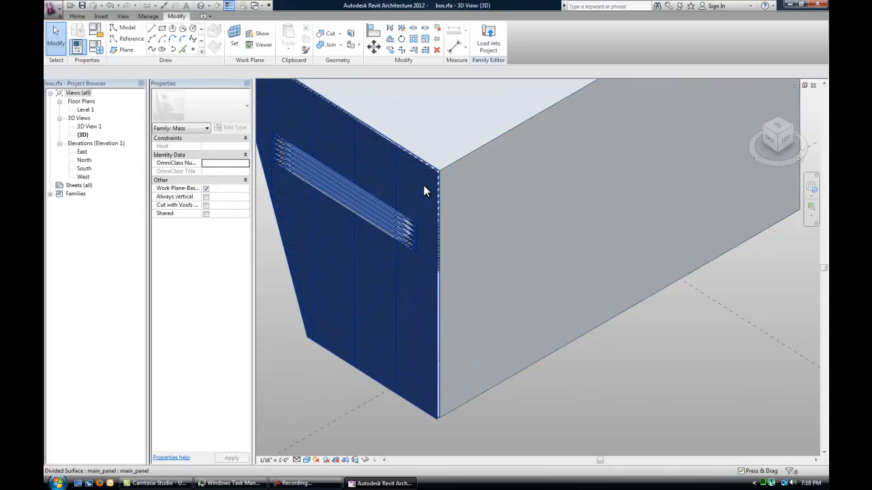
left_click(478, 207)
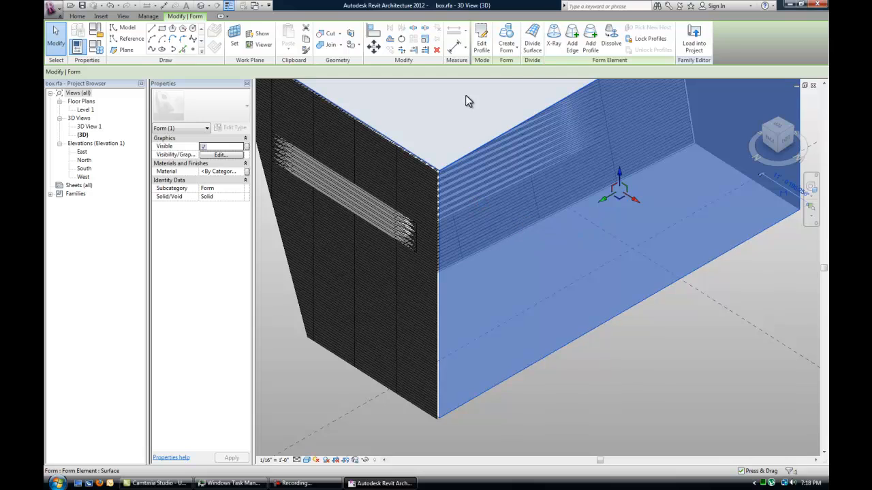
left_click(532, 40)
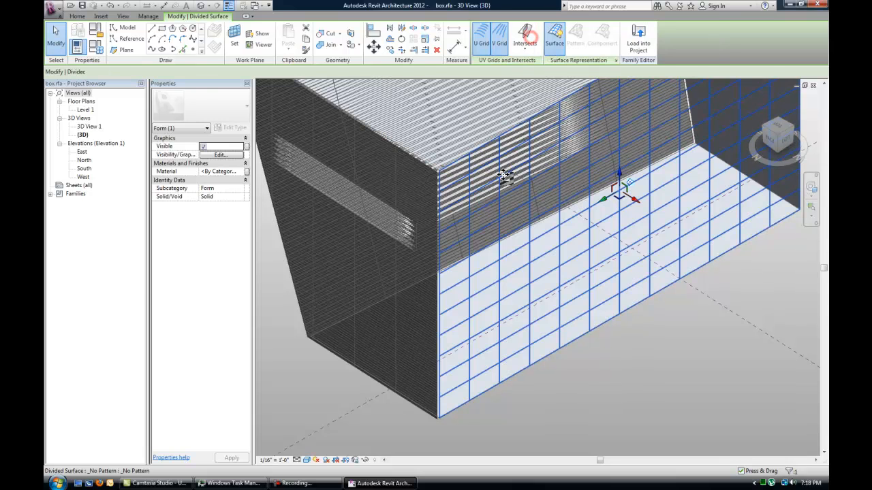
key("Escape")
Set the side face's U grid to a fixed distance of 1' 0" and remove its V grid divisions.
left_click(517, 285)
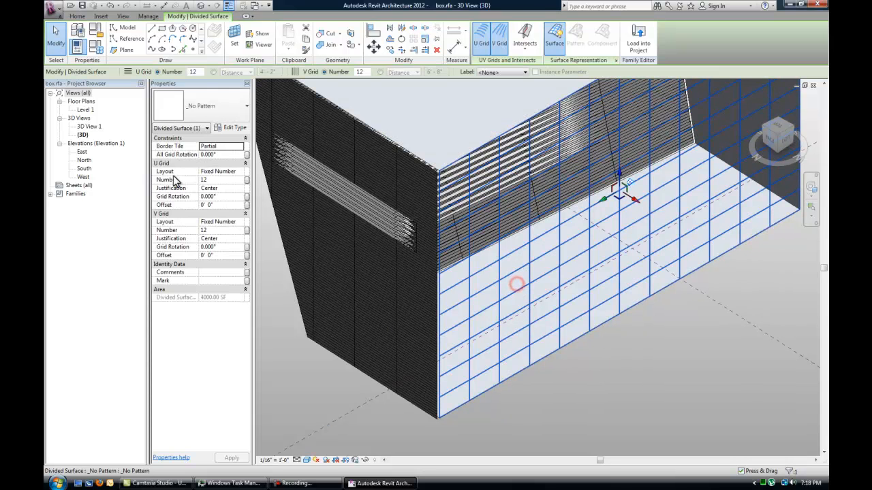
left_click(239, 172)
left_click(208, 183)
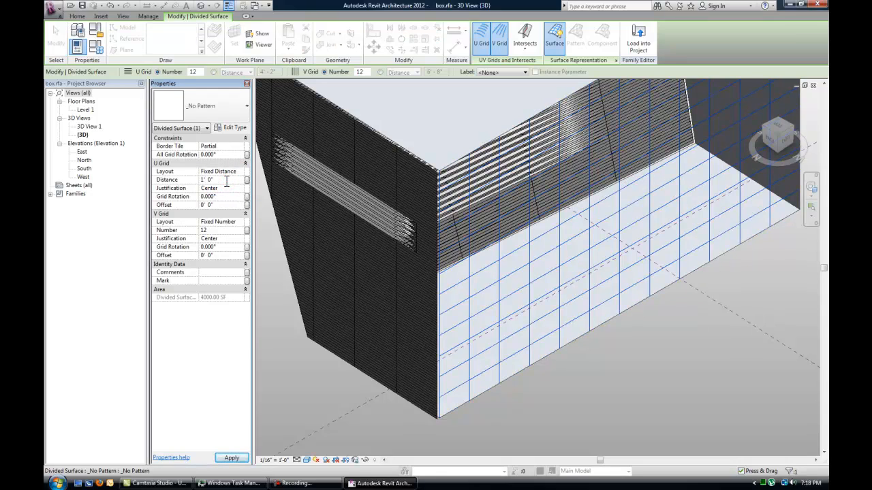
left_click(222, 222)
left_click(658, 381)
Examine the corner where the louvred facade meets the newly divided side face.
middle_click_drag(621, 364, 502, 375, "shift")
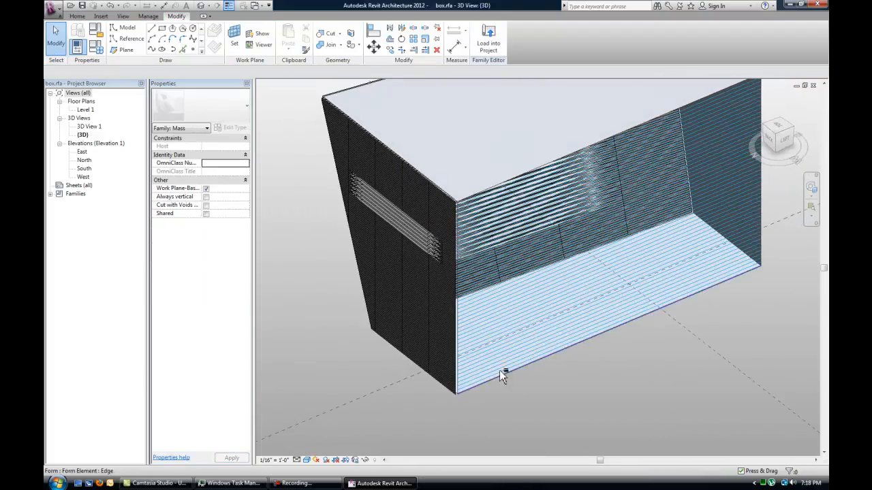
middle_click_drag(557, 361, 517, 361)
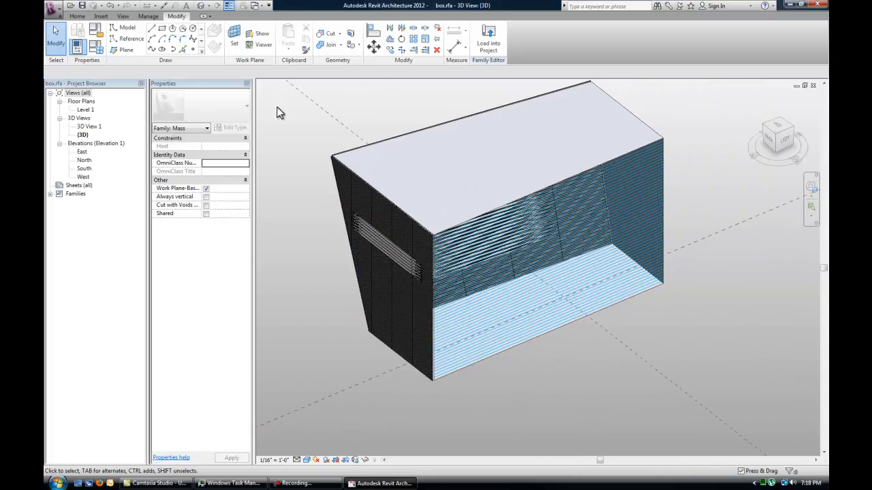
scroll(427, 241, "up", 5)
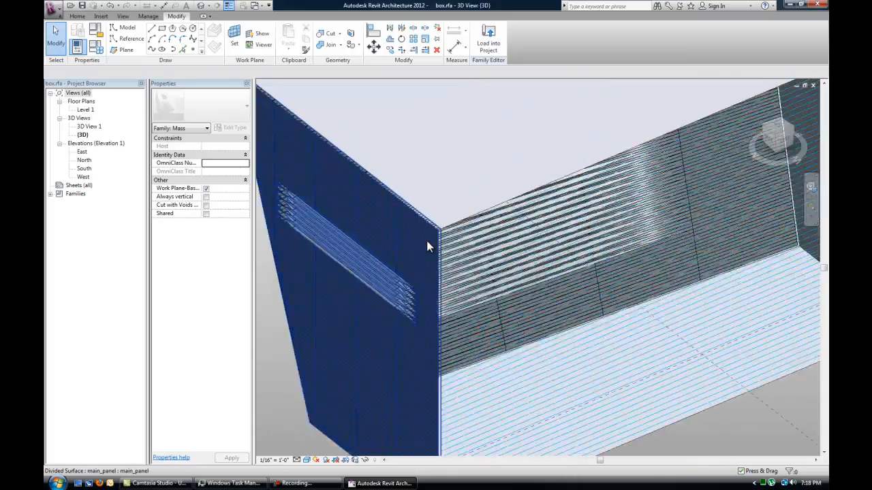
scroll(477, 235, "down", 4)
scroll(517, 242, "up", 4)
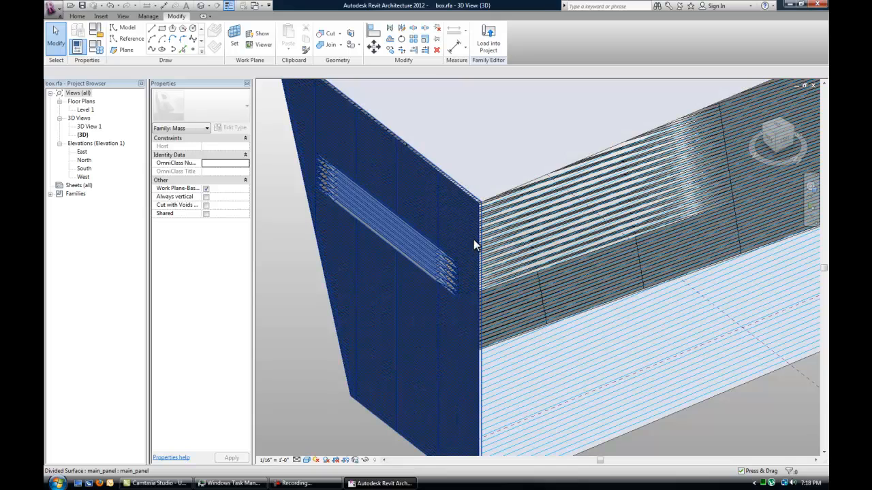
scroll(476, 233, "down", 2)
scroll(476, 203, "up", 2)
scroll(466, 237, "down", 2)
middle_click_drag(536, 303, 474, 275, "shift")
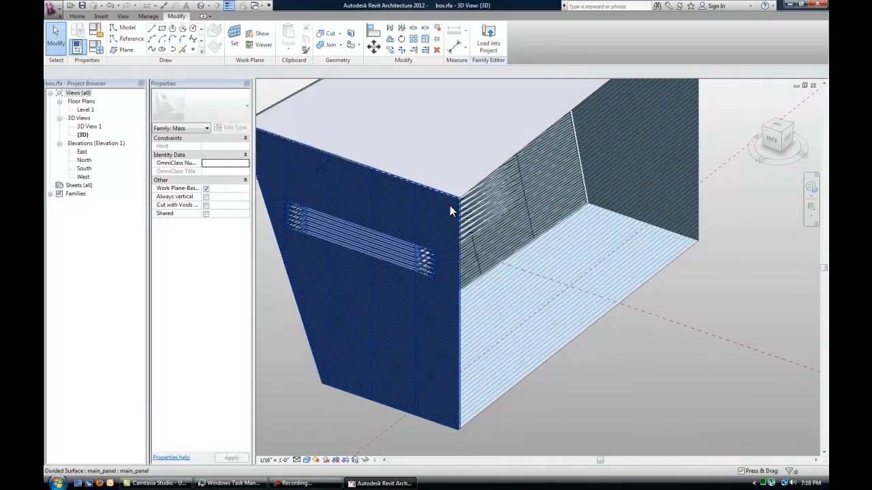
middle_click_drag(450, 205, 434, 216, "shift")
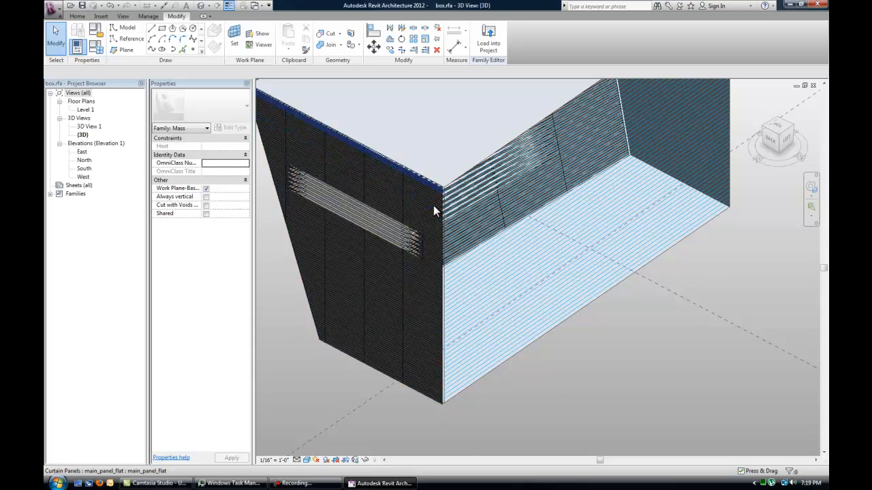
scroll(433, 205, "up", 2)
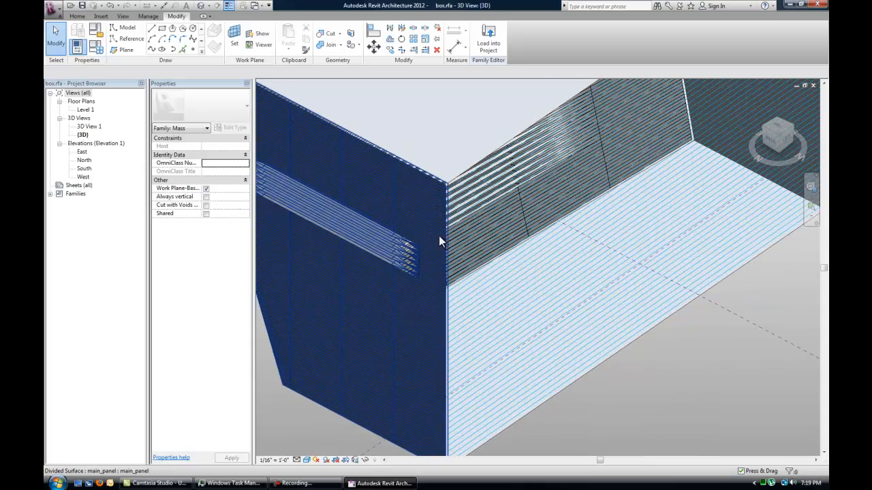
scroll(501, 228, "down", 4)
middle_click_drag(542, 255, 522, 269)
scroll(522, 269, "down", 1)
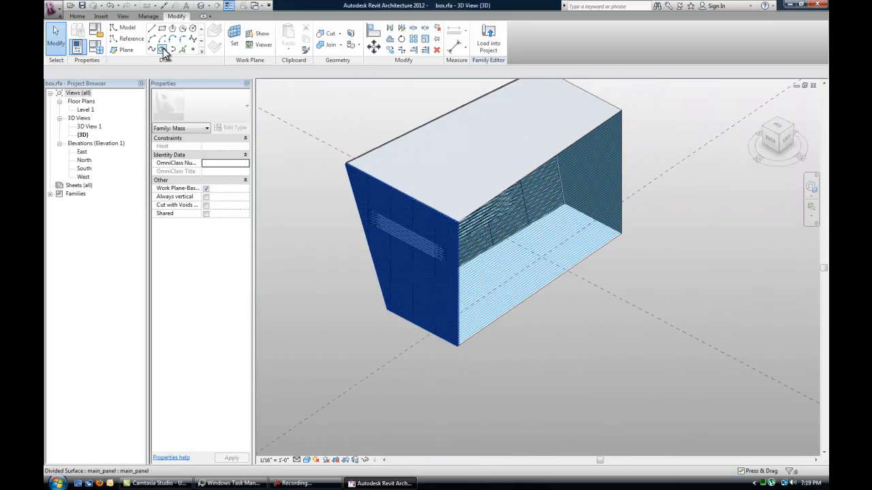
Set the Center (Front/Back) reference plane as the active work plane.
left_click(235, 42)
middle_click_drag(315, 169, 334, 191)
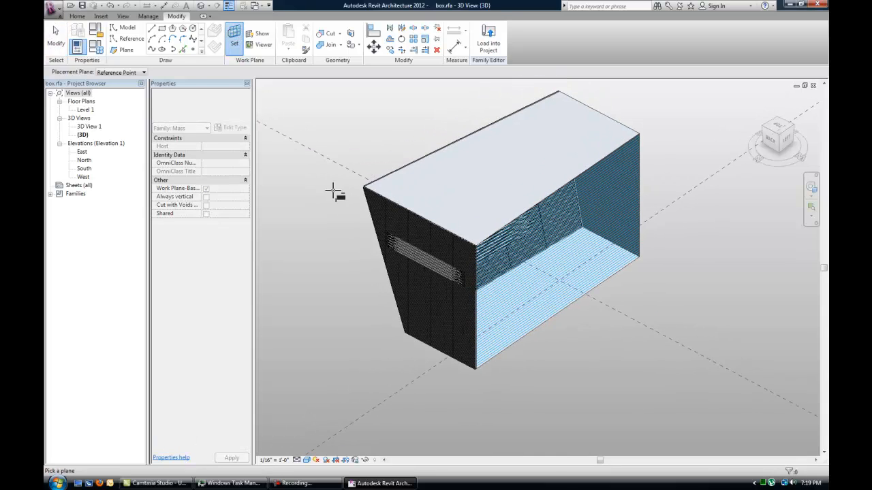
scroll(351, 171, "down", 3)
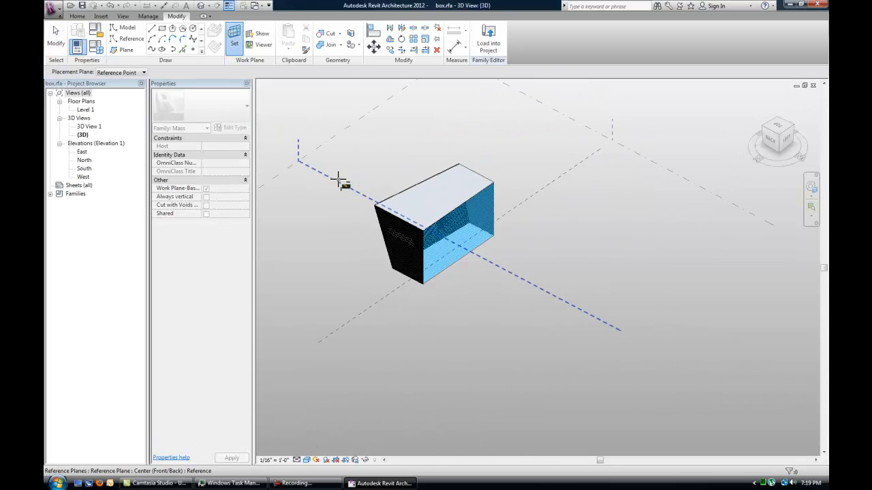
left_click(340, 185)
Draw a vertical reference plane through the louvred facade just inside its straight edge, spanning the full height of the back view.
scroll(432, 213, "up", 5)
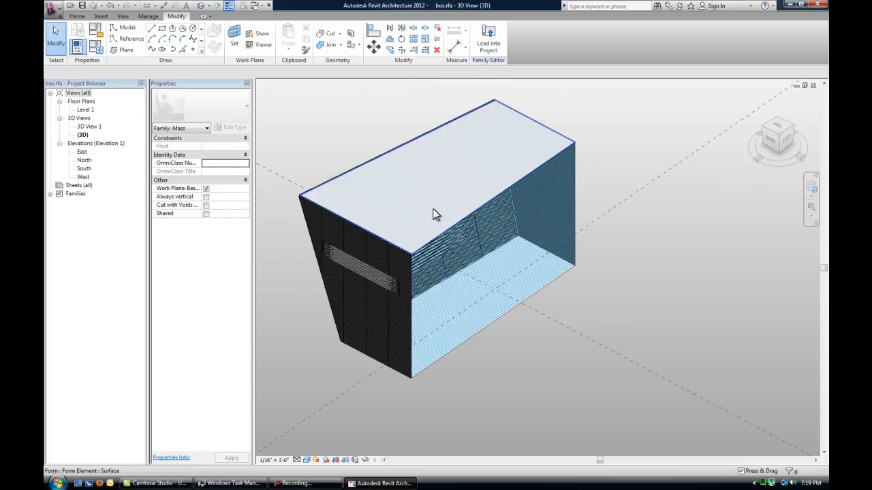
left_click(771, 143)
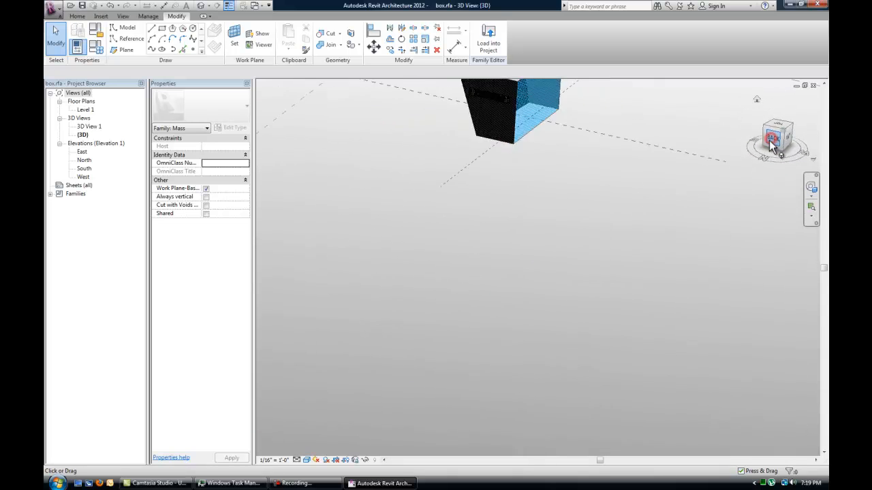
scroll(669, 204, "up", 2)
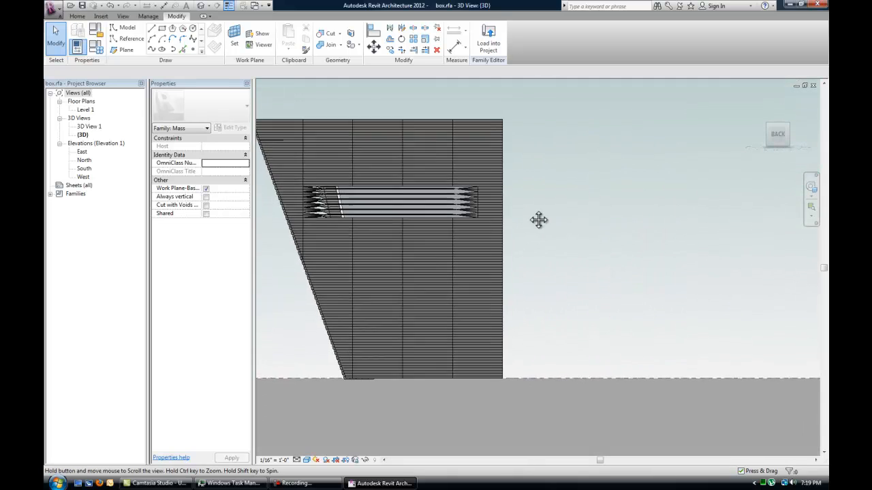
left_click(124, 51)
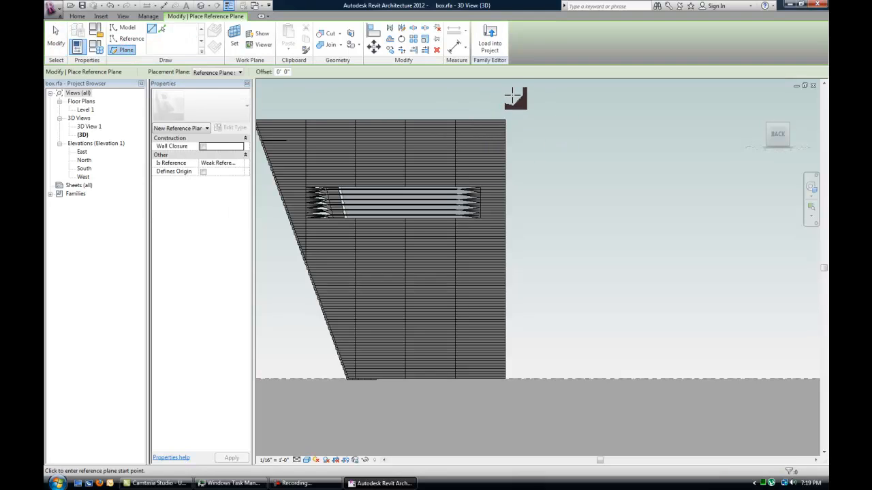
left_click(494, 99)
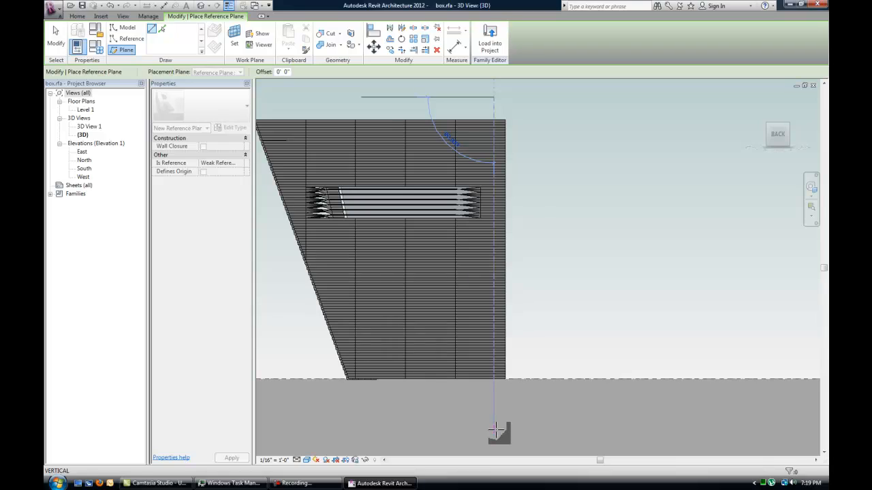
left_click(495, 430)
key("Escape")
Split the louvred face's divided surface with the new vertical reference plane as an intersect.
scroll(605, 306, "down", 3)
middle_click_drag(605, 306, 533, 373, "shift")
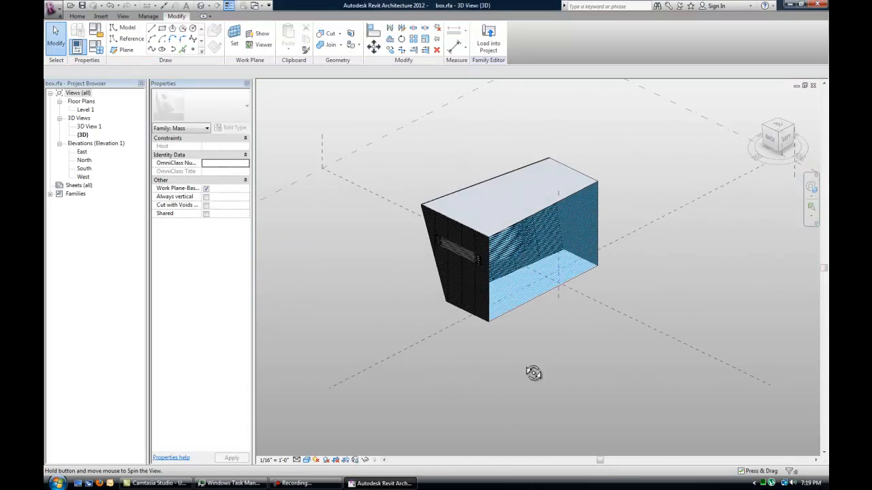
scroll(522, 360, "up", 4)
middle_click_drag(510, 347, 542, 355, "shift")
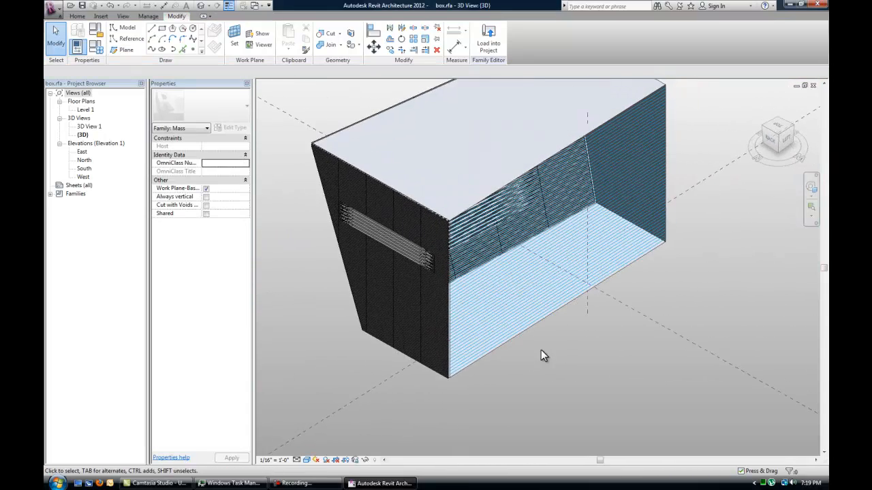
left_click(434, 305)
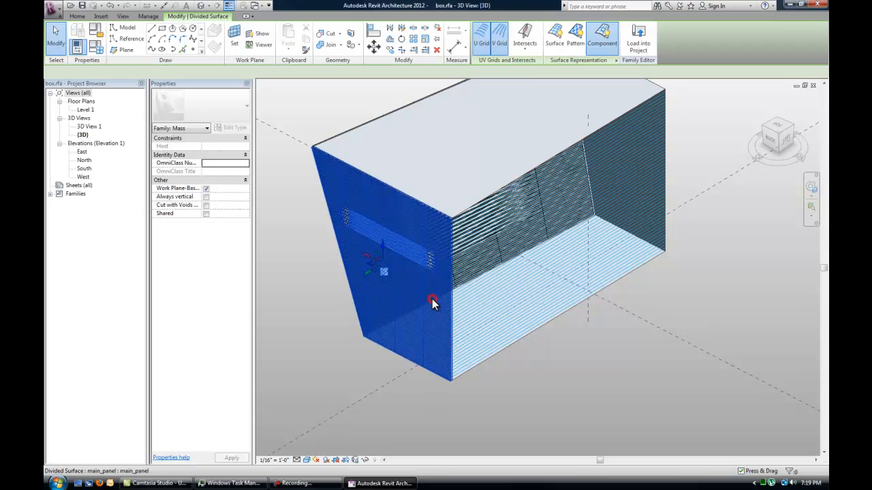
left_click(527, 52)
left_click(536, 81)
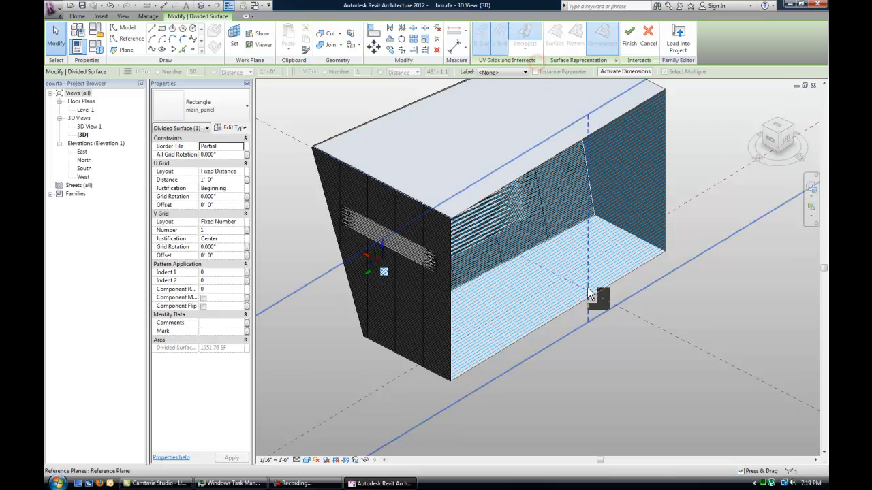
left_click(588, 307)
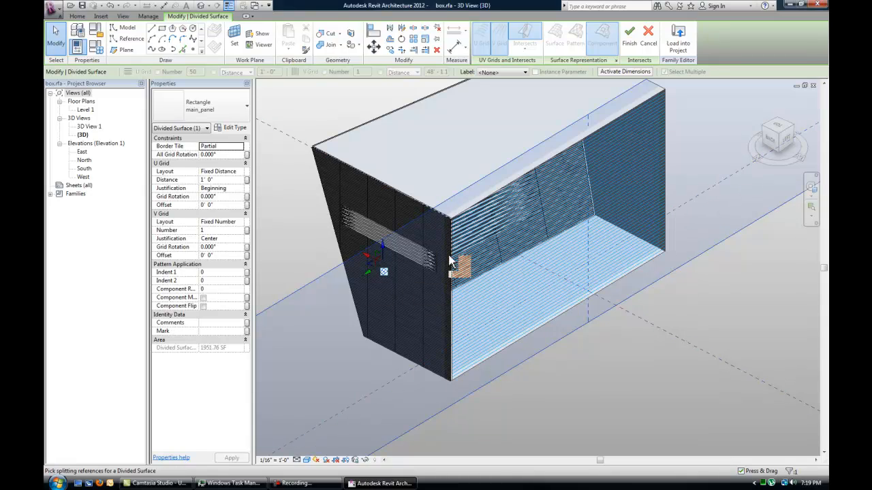
left_click(629, 41)
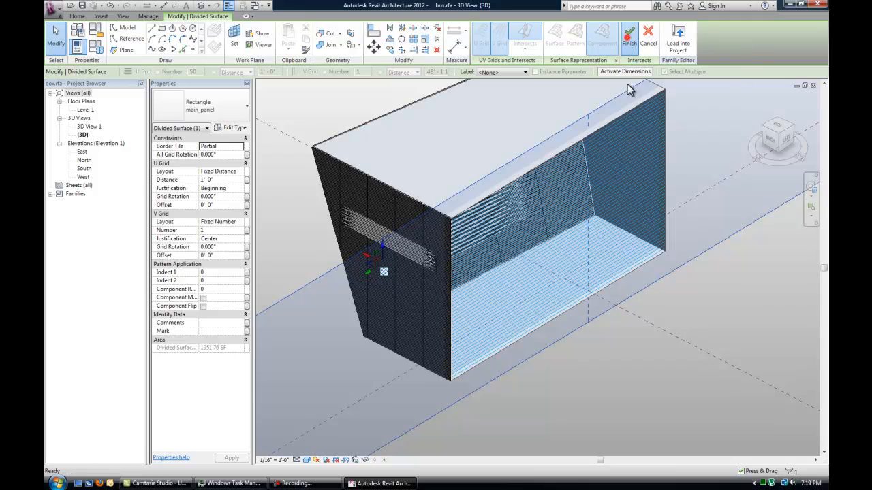
left_click(566, 372)
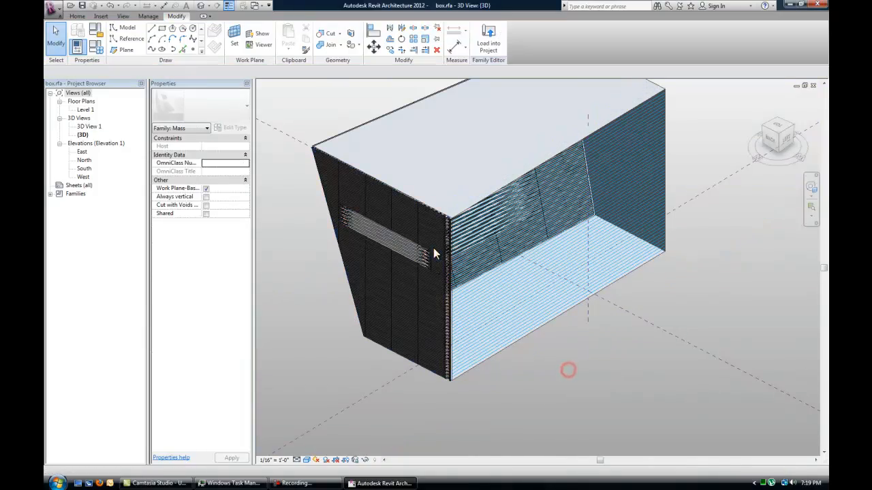
Change the topmost narrow panel at the louvred facade's corner to the Family6 type.
scroll(433, 247, "up", 5)
scroll(467, 176, "up", 4)
scroll(508, 192, "down", 4)
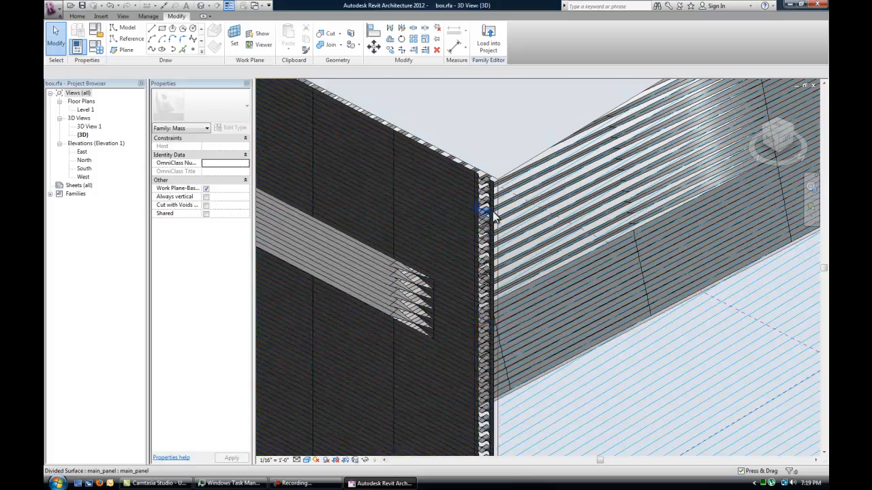
scroll(489, 189, "up", 2)
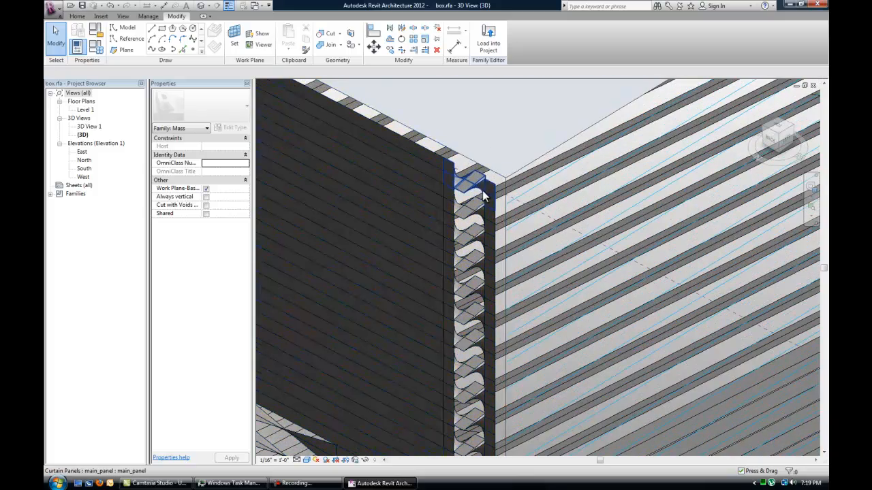
scroll(478, 199, "down", 4)
scroll(478, 197, "up", 3)
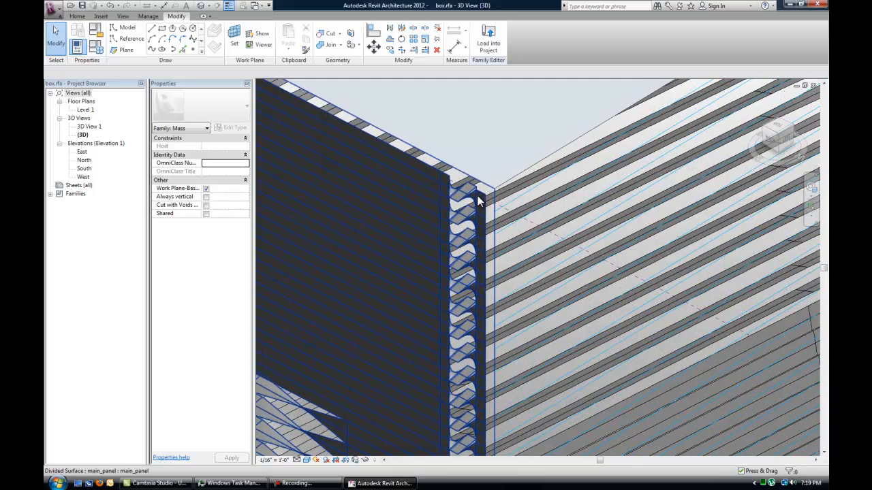
left_click(477, 197)
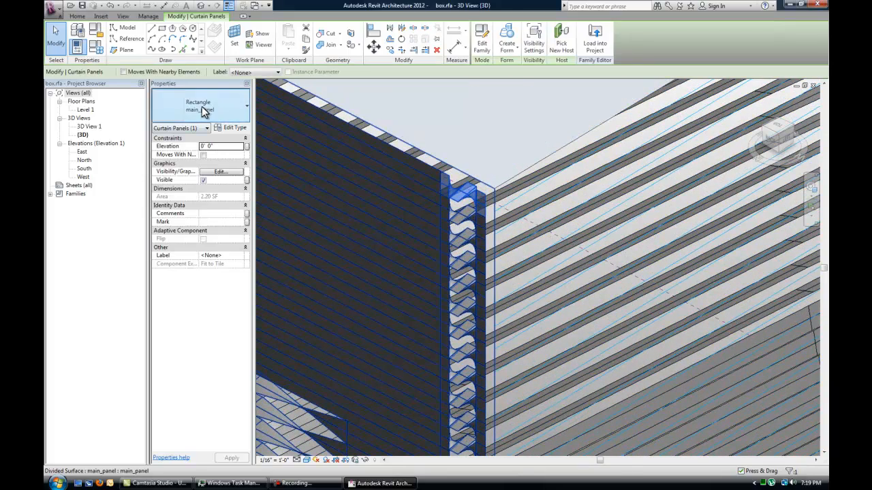
left_click(199, 108)
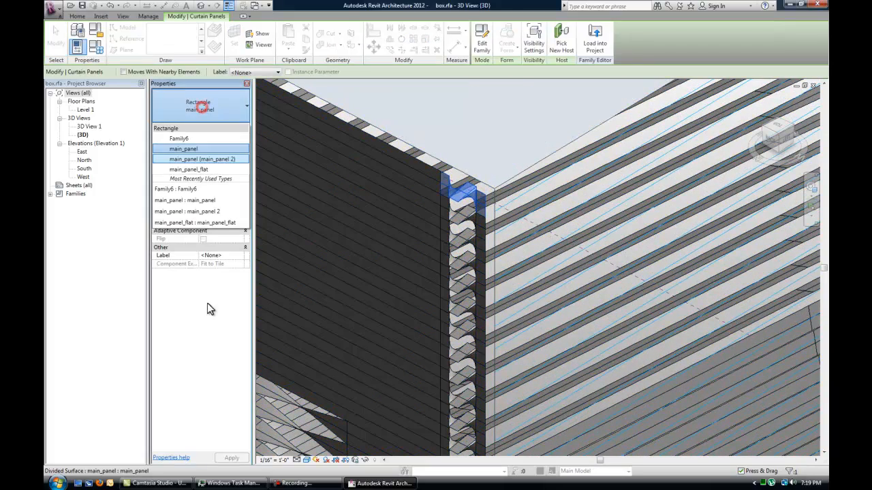
left_click(191, 191)
key("Escape")
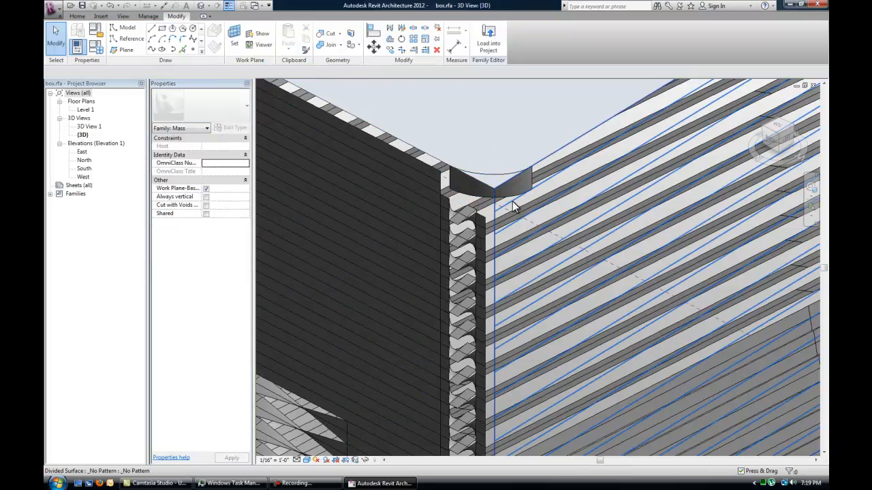
Set the offset of the main_panel_flat type to 0' 0" using the top flat panel beside the corner piece.
scroll(528, 213, "down", 3)
middle_click_drag(531, 217, 547, 249, "shift")
scroll(461, 192, "up", 4)
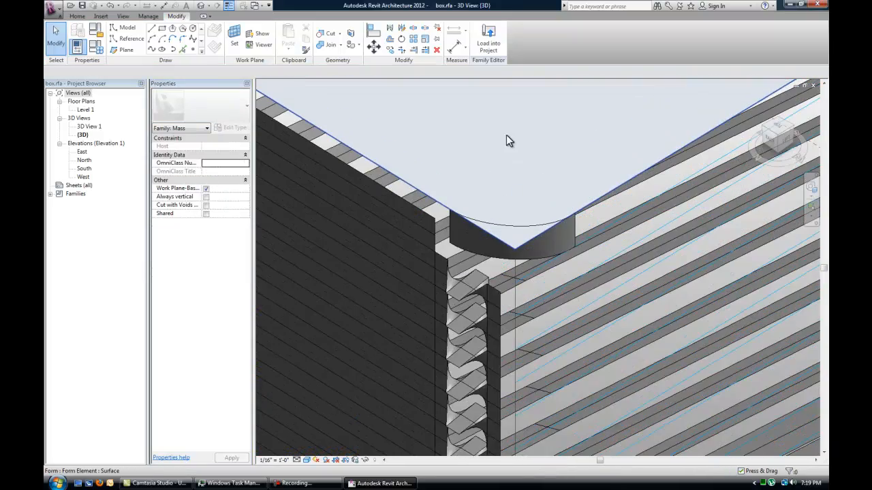
middle_click_drag(525, 109, 502, 121, "shift")
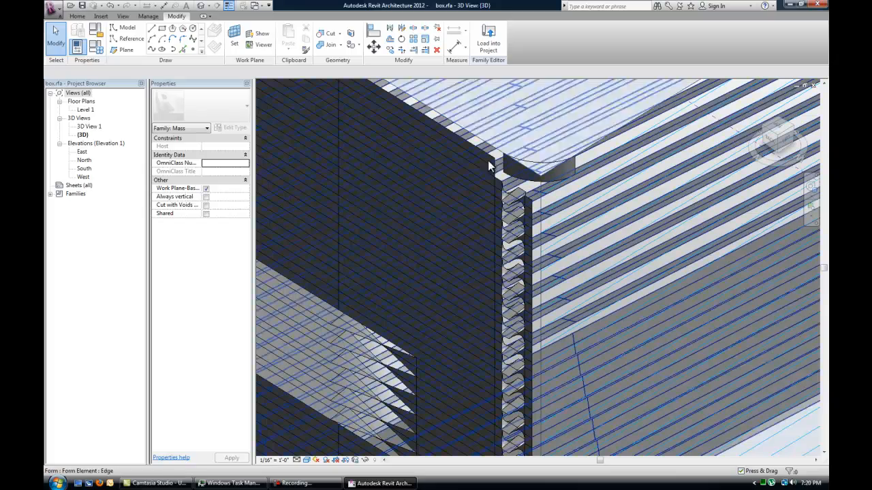
middle_click_drag(504, 175, 486, 243, "shift")
scroll(471, 183, "down", 2)
scroll(467, 201, "up", 1)
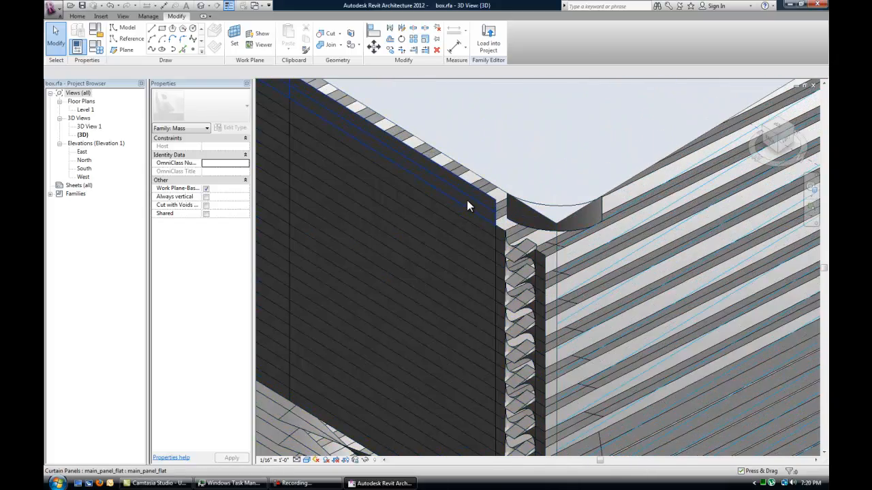
left_click(467, 201)
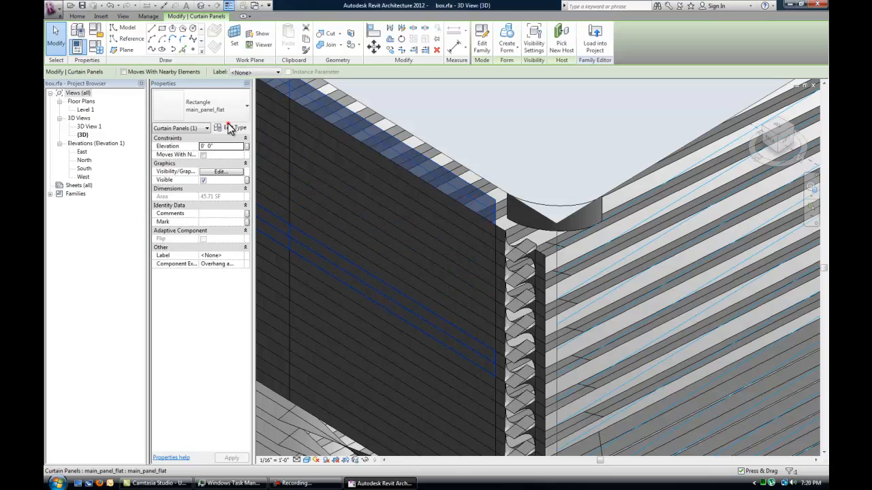
left_click(231, 127)
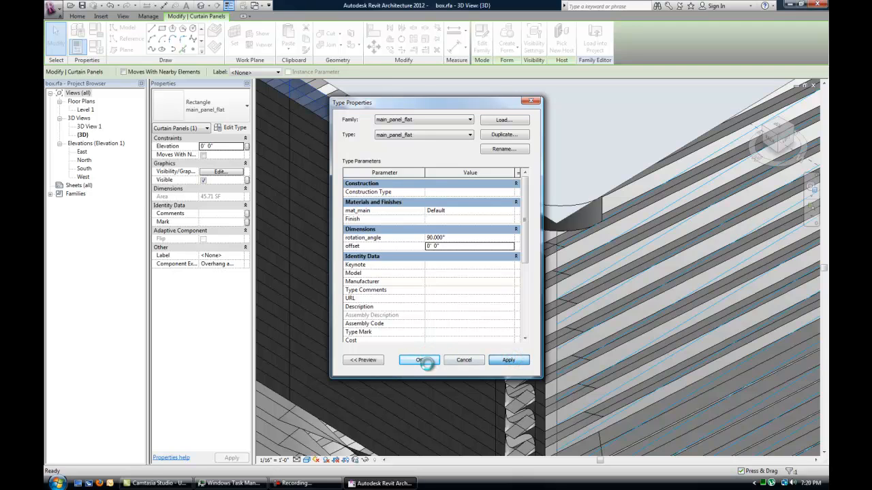
left_click(424, 361)
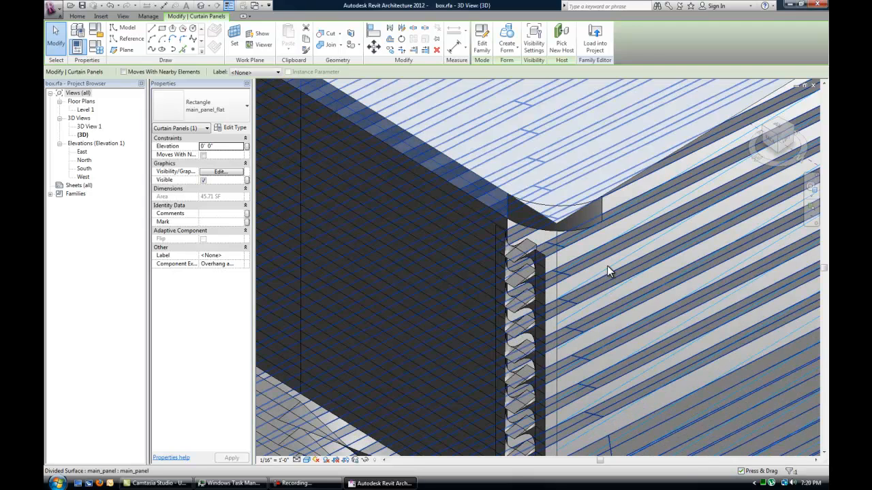
key("Escape")
Apply the main_panel_flat pattern component to the large divided side face adjoining the louvred facade.
scroll(567, 150, "up", 1)
scroll(554, 140, "down", 2)
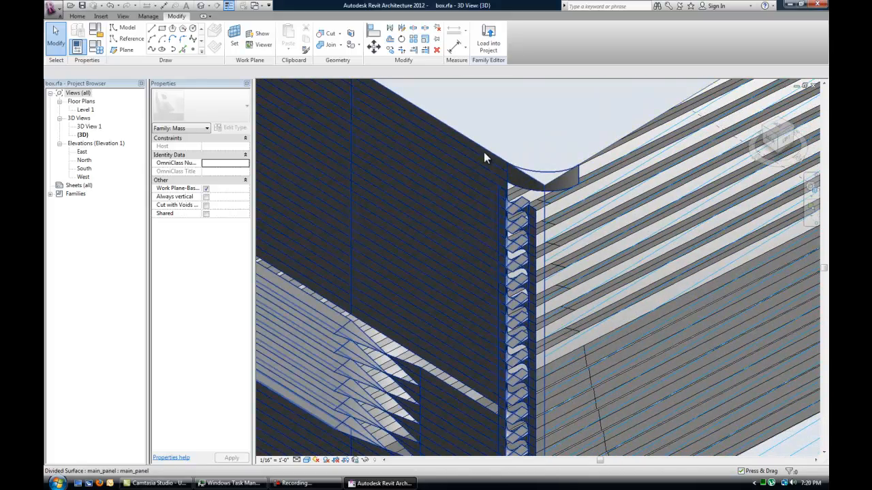
scroll(621, 255, "down", 2)
scroll(568, 239, "up", 2)
scroll(480, 97, "up", 3)
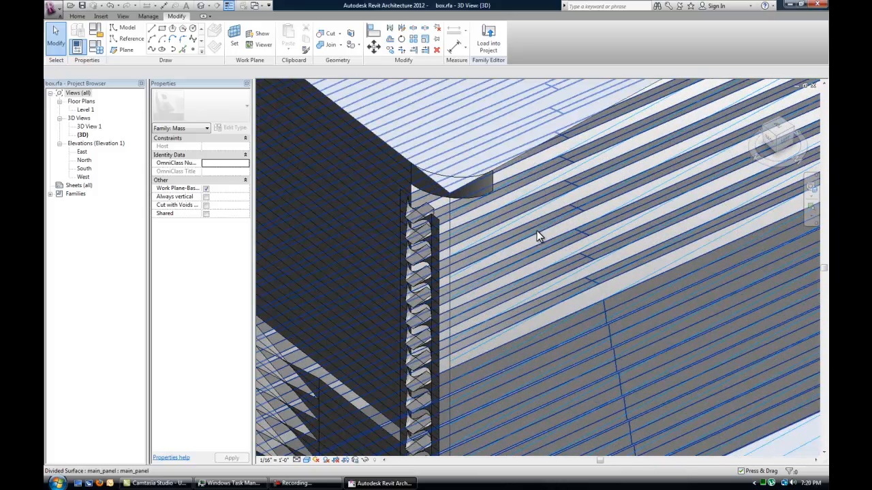
scroll(537, 236, "down", 3)
left_click(664, 383)
scroll(646, 367, "down", 2)
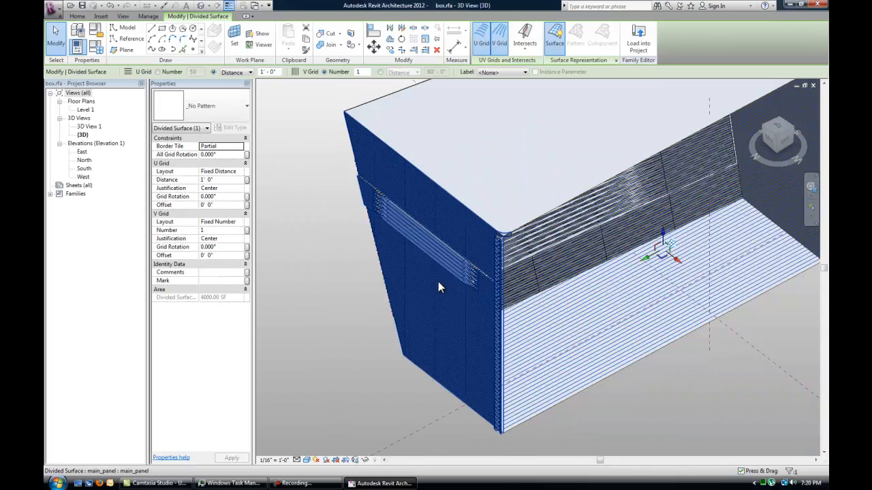
left_click(215, 102)
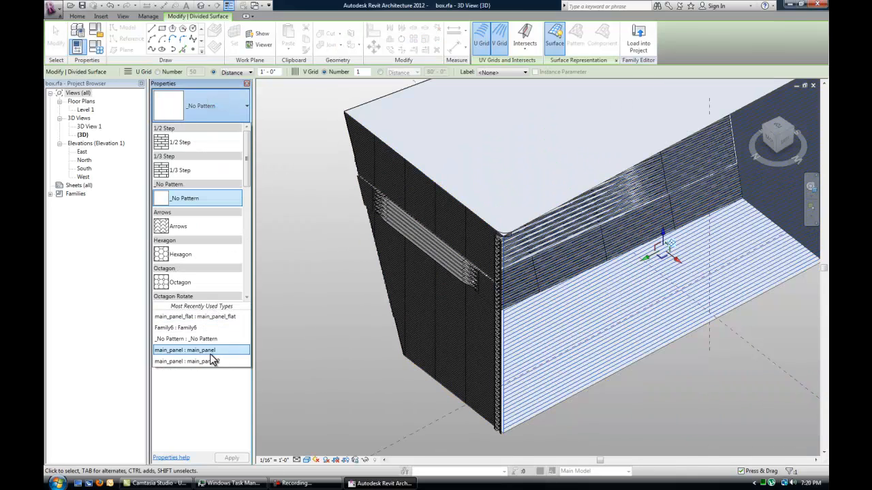
left_click(219, 317)
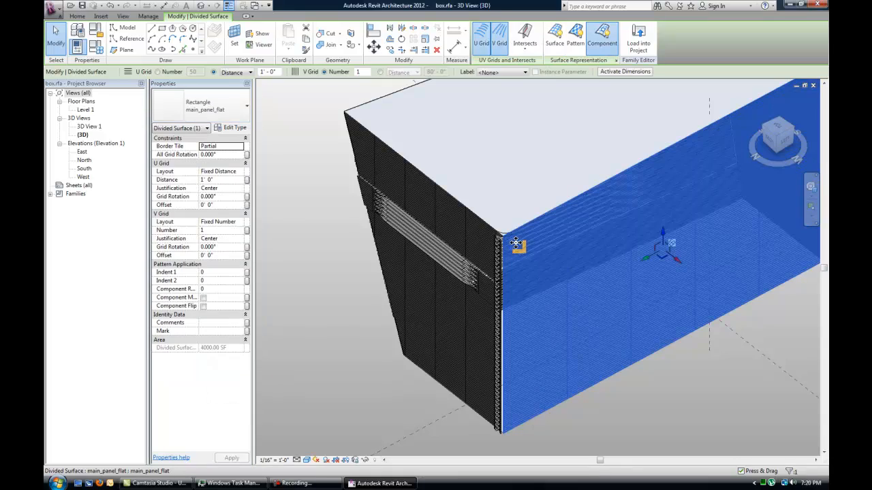
scroll(563, 299, "up", 2)
key("Escape")
Change a single panel row around mid-height of the side face to the main_panel type.
scroll(662, 360, "down", 3)
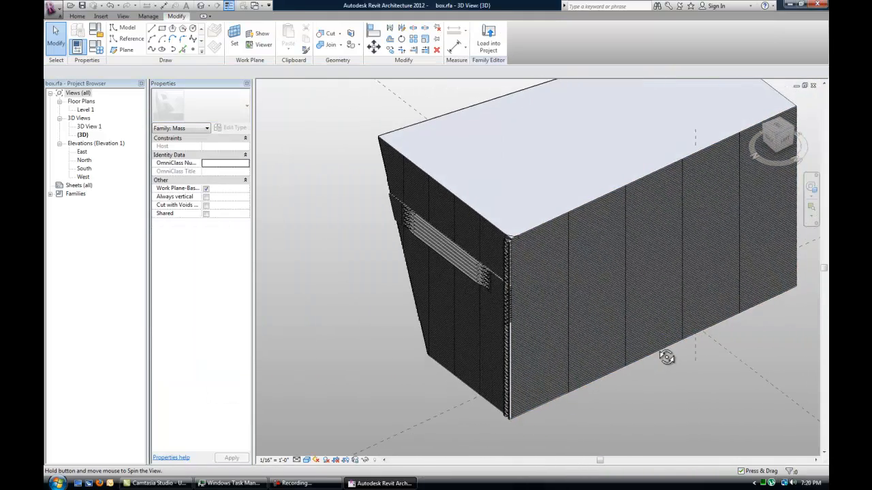
key("Tab")
left_click(602, 278)
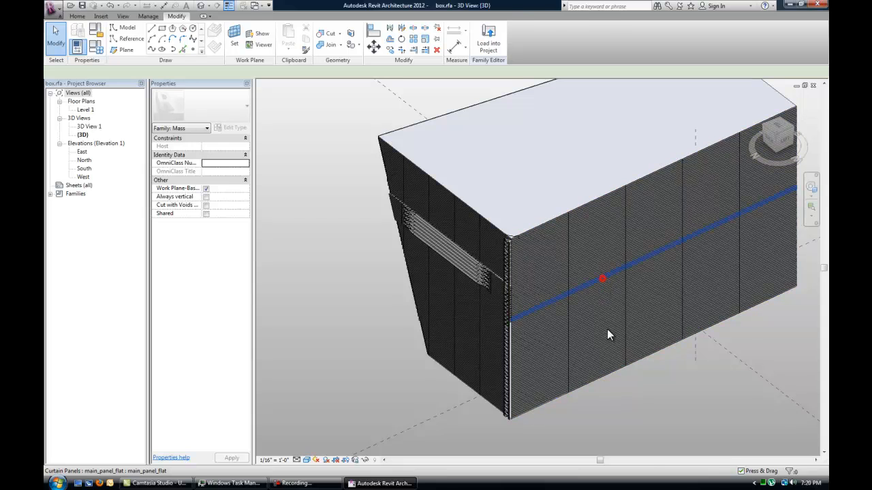
left_click(225, 107)
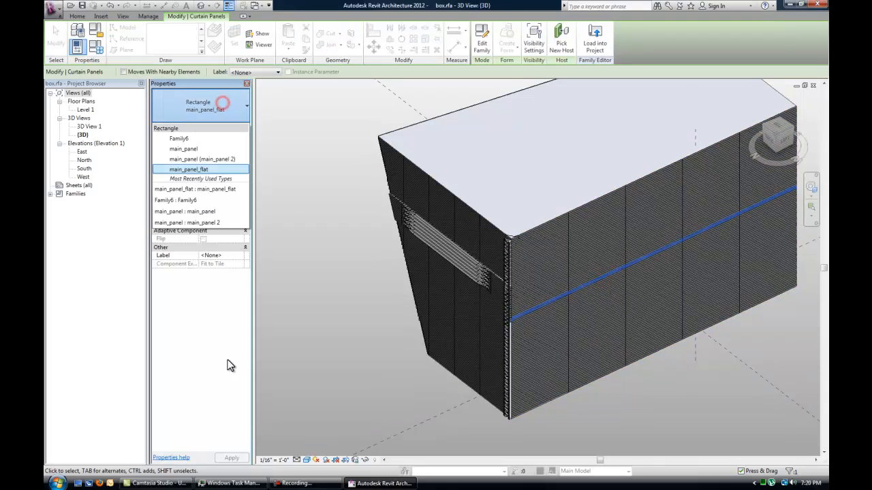
left_click(205, 215)
key("Escape")
scroll(704, 392, "up", 3)
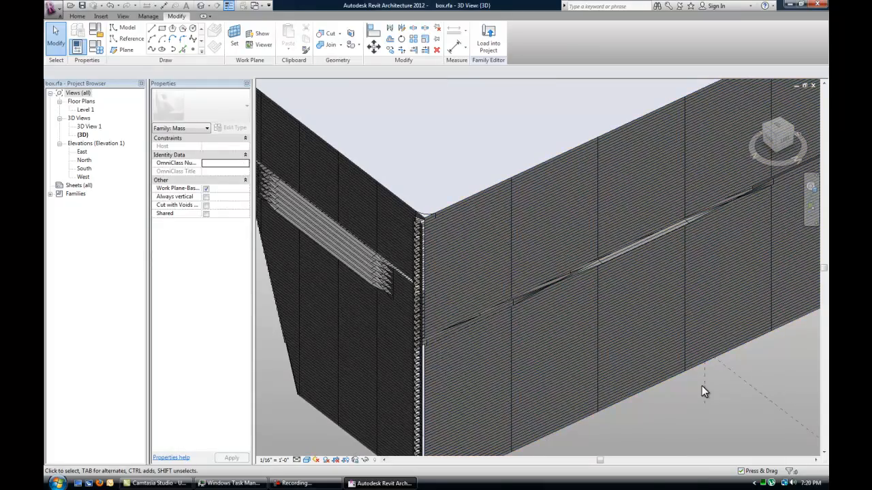
scroll(445, 228, "up", 4)
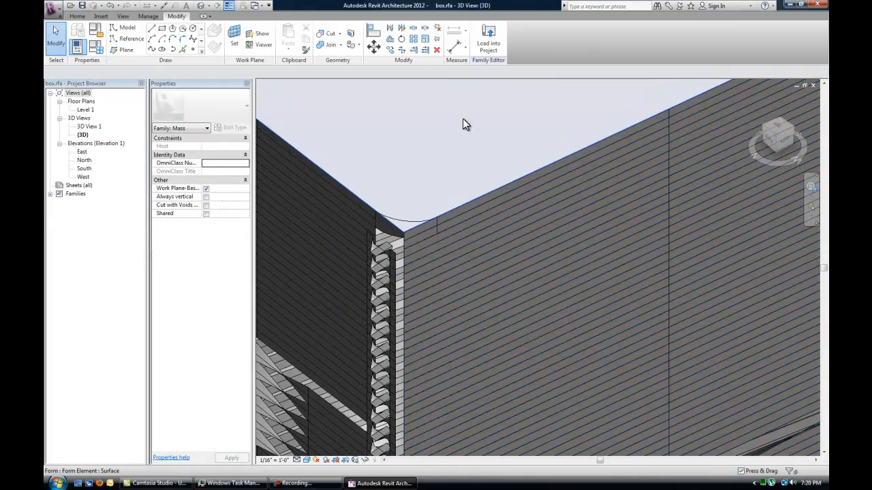
scroll(442, 126, "down", 2)
scroll(478, 191, "up", 4)
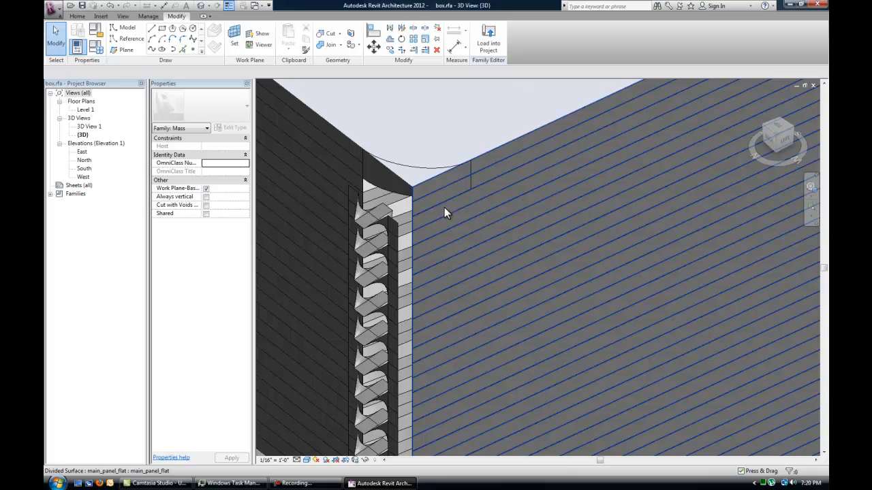
Set the work plane to the reference plane running parallel to the box's divided side face.
scroll(501, 227, "down", 4)
middle_click_drag(520, 234, 507, 217)
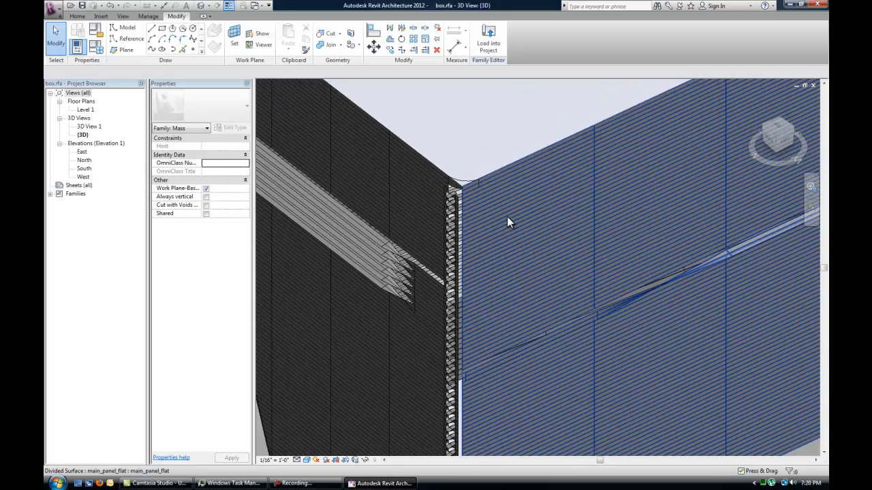
scroll(507, 216, "up", 2)
scroll(508, 209, "down", 2)
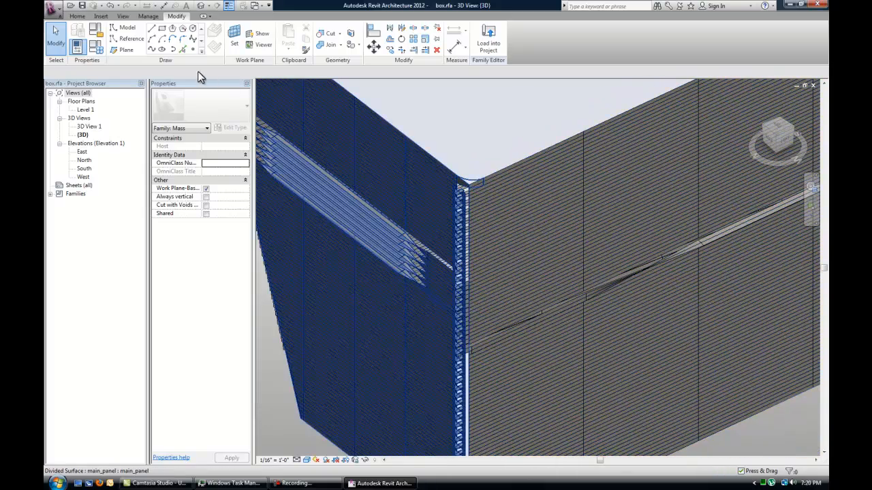
left_click(234, 37)
scroll(536, 270, "down", 5)
middle_click_drag(535, 271, 513, 276)
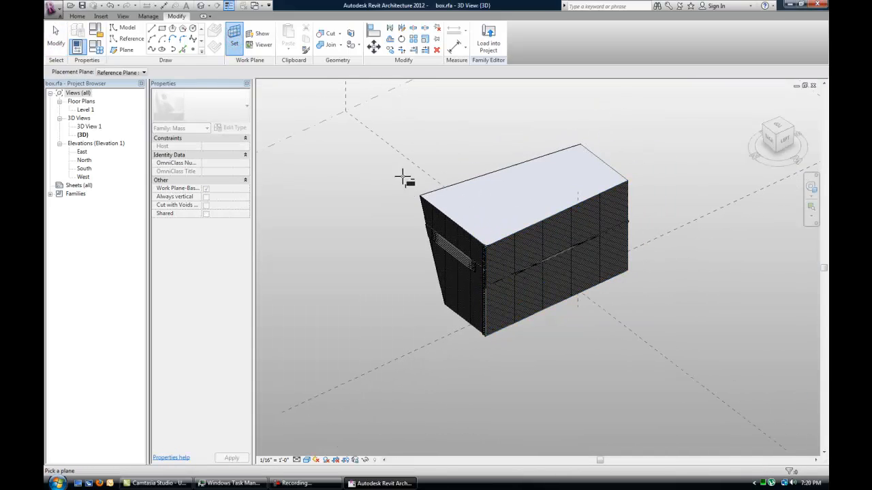
left_click(417, 350)
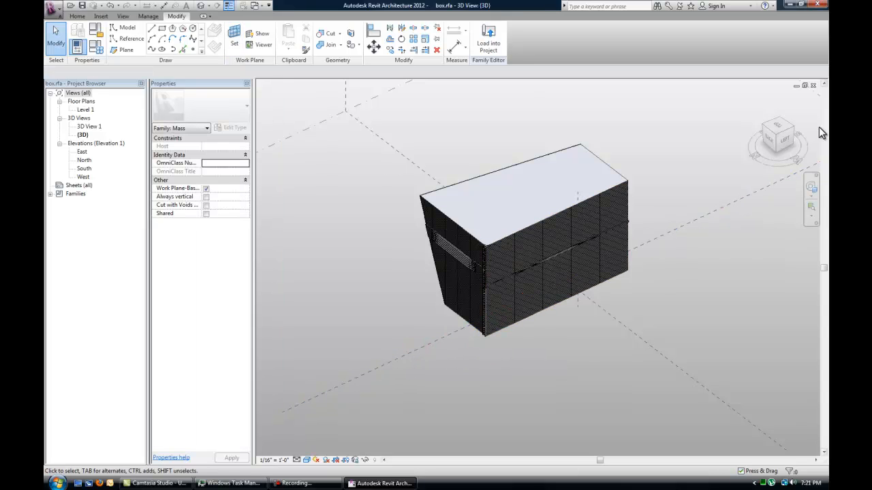
In the left view, draw a vertical reference plane from the corner curve's end down past the base, and extend its upper end above the mass.
left_click(786, 144)
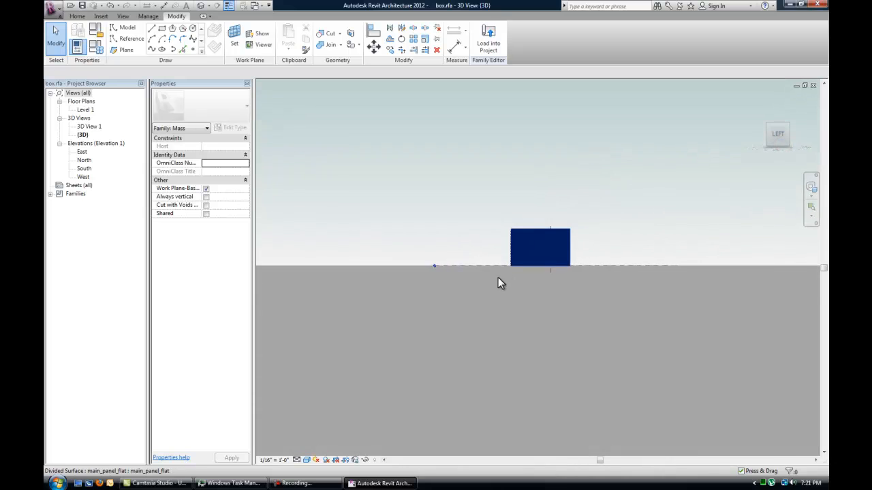
scroll(500, 313, "up", 8)
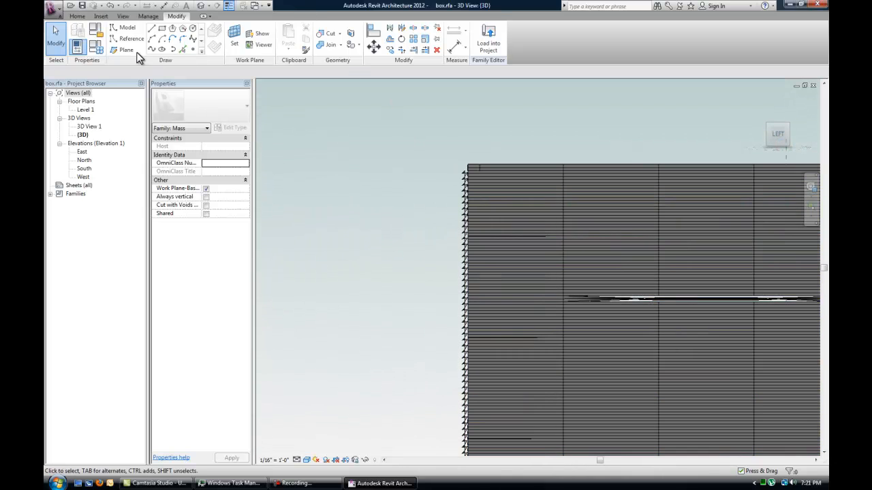
left_click(122, 53)
scroll(484, 161, "up", 3)
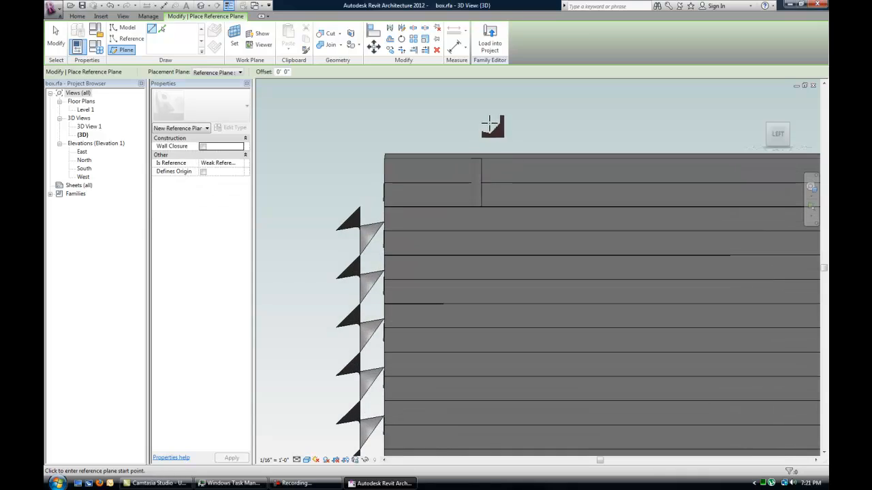
scroll(484, 150, "up", 2)
scroll(486, 172, "down", 2)
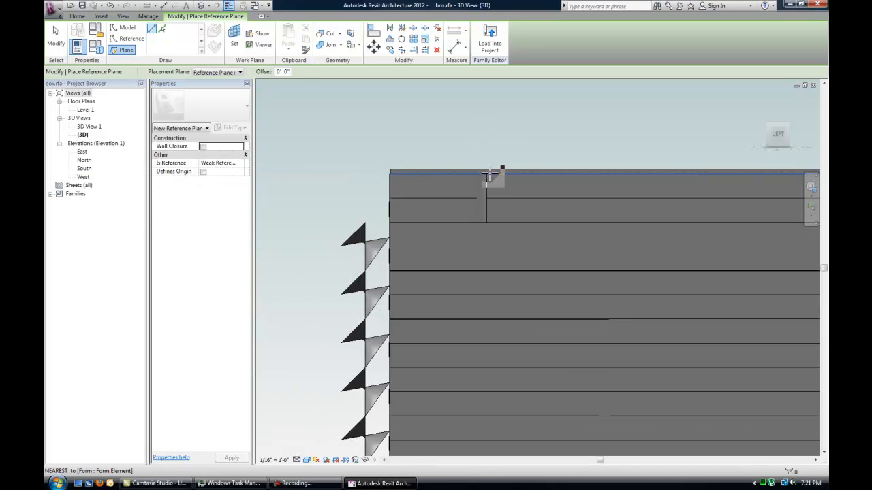
left_click(486, 175)
scroll(485, 178, "down", 3)
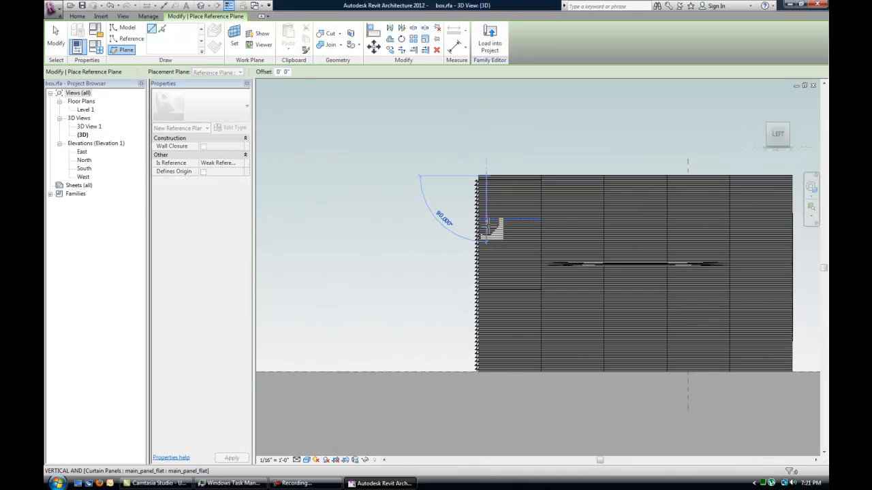
left_click(486, 424)
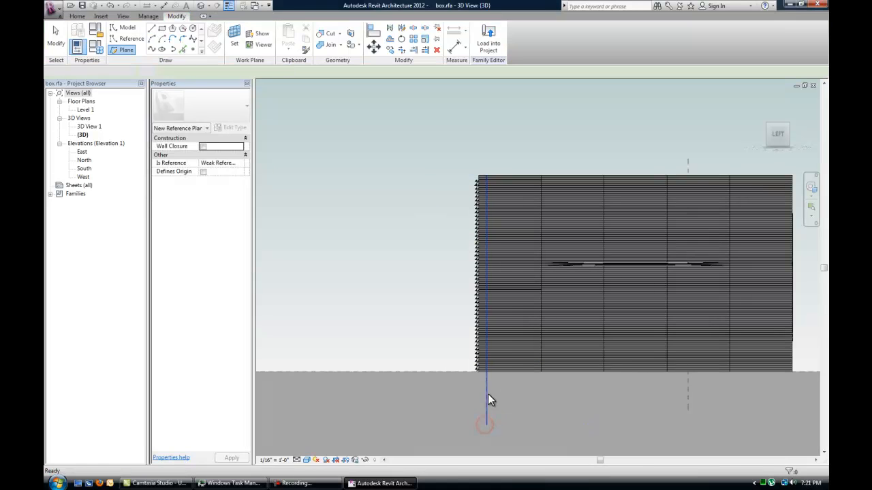
key("Escape")
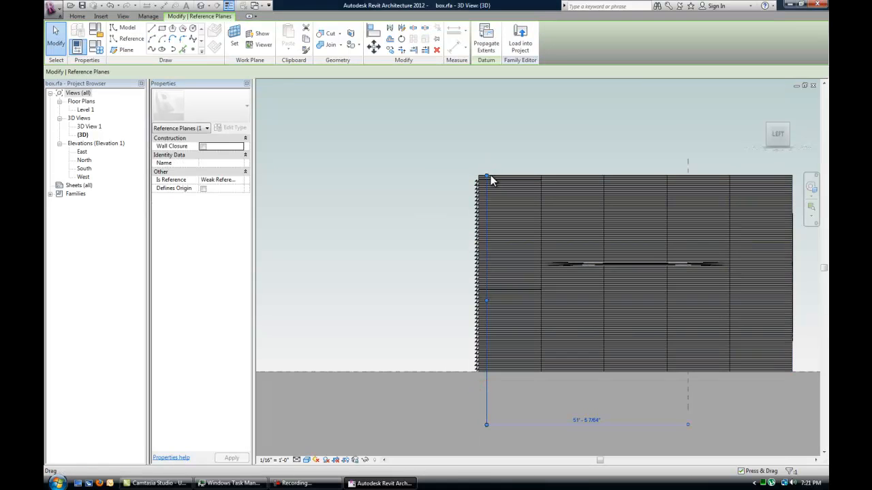
scroll(490, 178, "up", 2)
left_click_drag(481, 176, 483, 126)
Split the main_panel_flat side face by using the new vertical reference plane near the corner as an intersect.
scroll(510, 167, "down", 5)
middle_click_drag(489, 244, 551, 321, "shift")
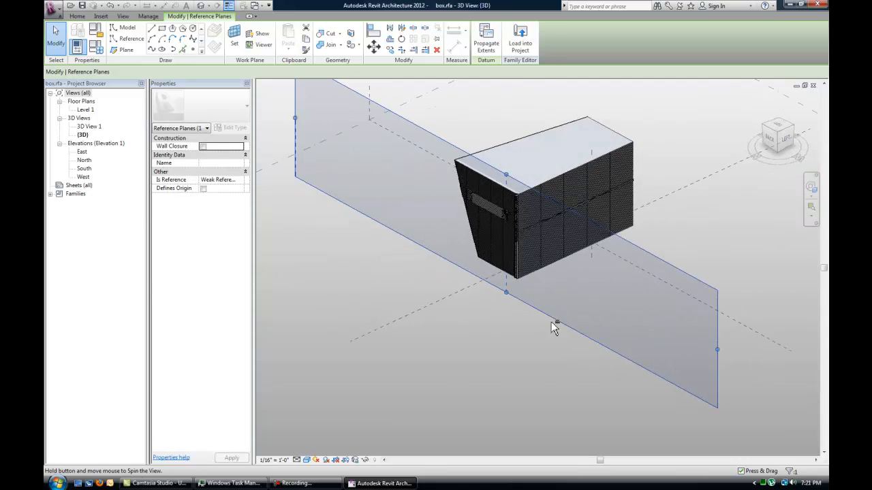
scroll(551, 182, "up", 5)
left_click(551, 182)
scroll(565, 209, "down", 5)
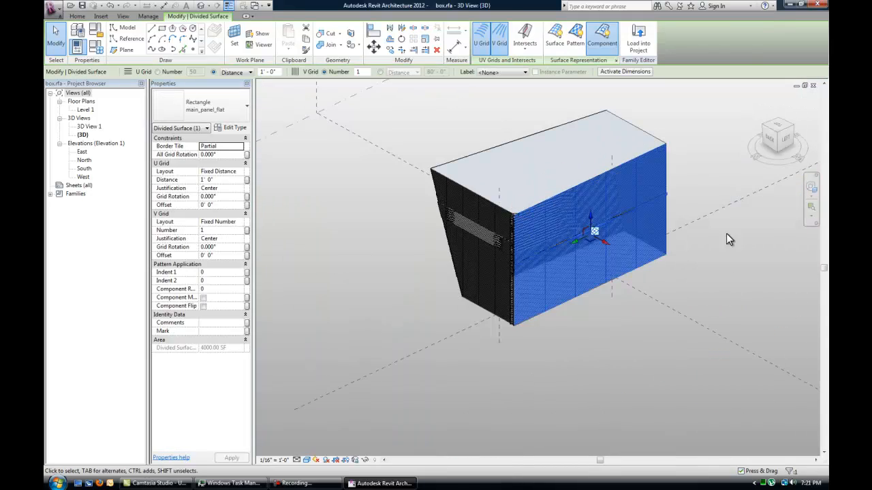
left_click(523, 50)
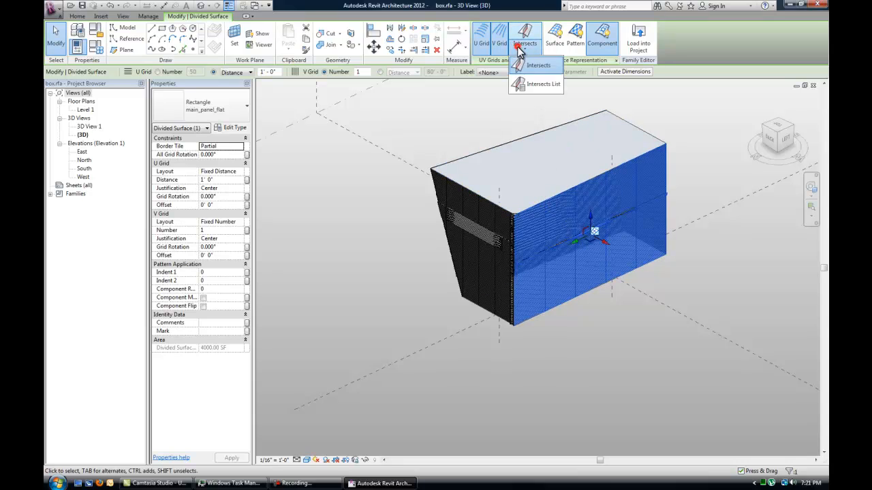
left_click(535, 69)
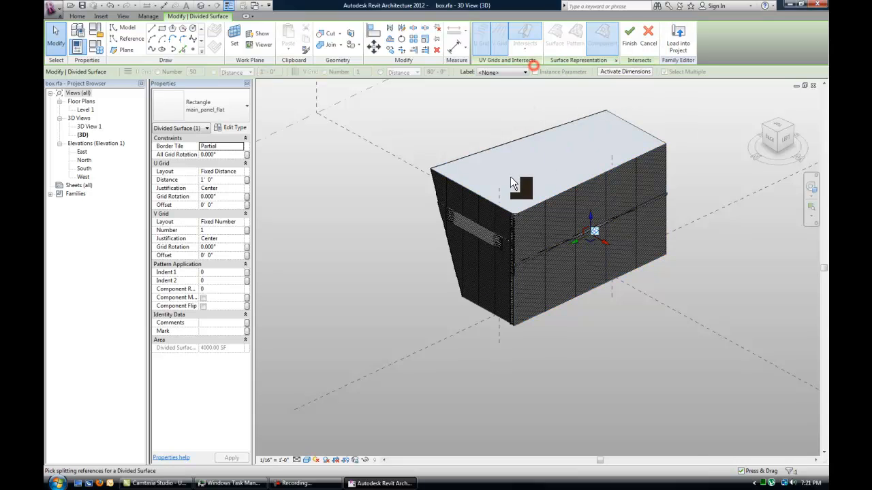
left_click(499, 193)
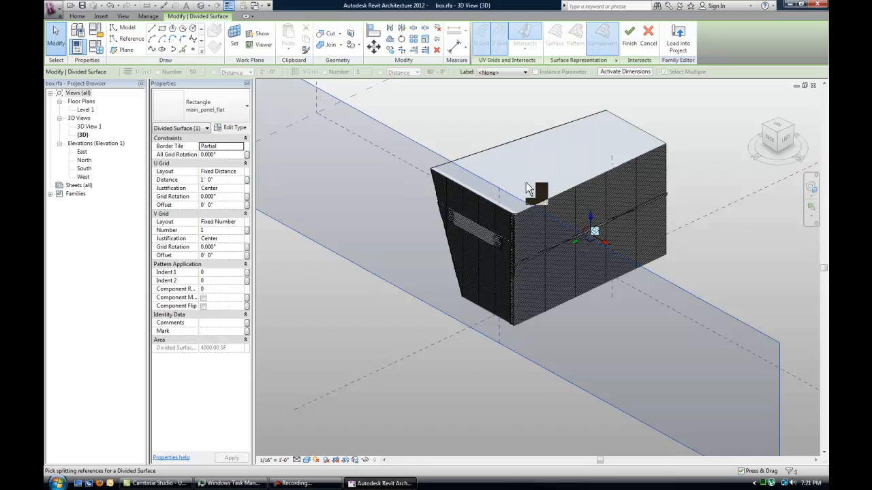
left_click(629, 35)
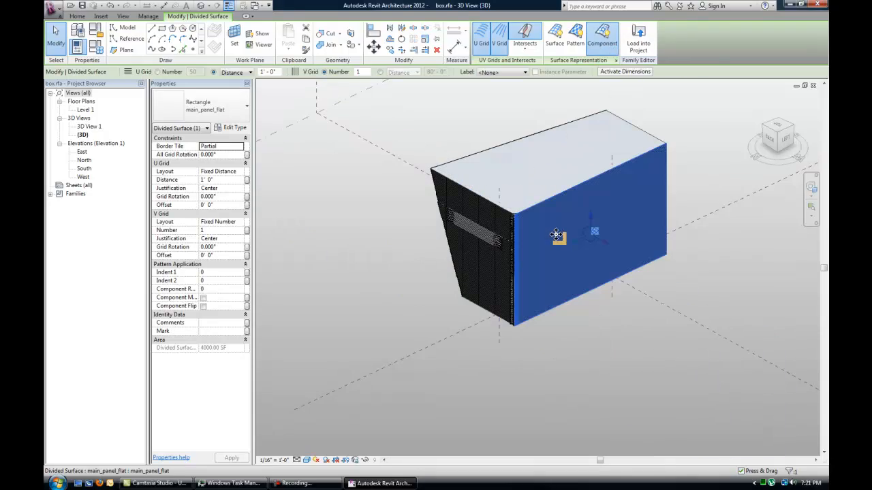
key("Escape")
scroll(522, 229, "up", 7)
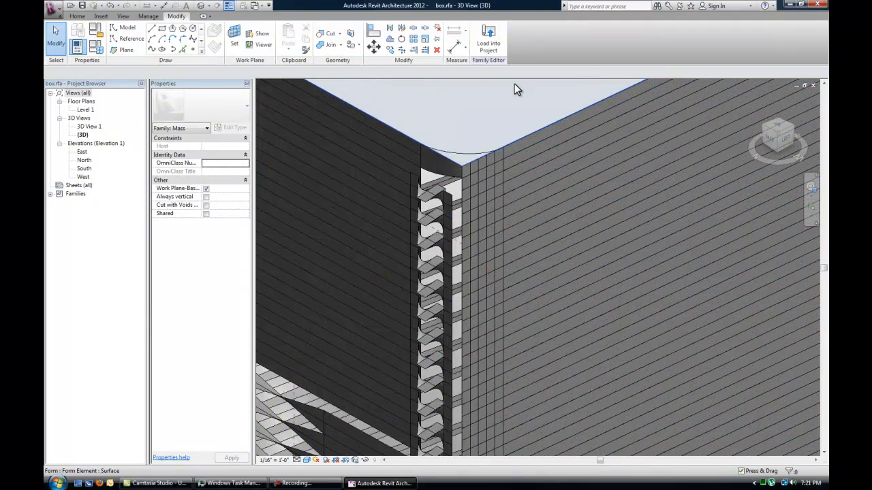
scroll(473, 155, "up", 3)
scroll(560, 200, "down", 4)
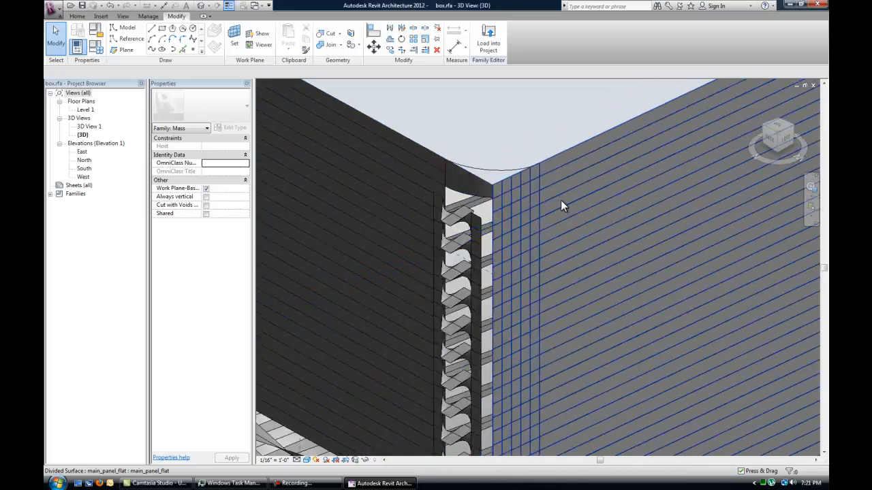
scroll(500, 213, "up", 2)
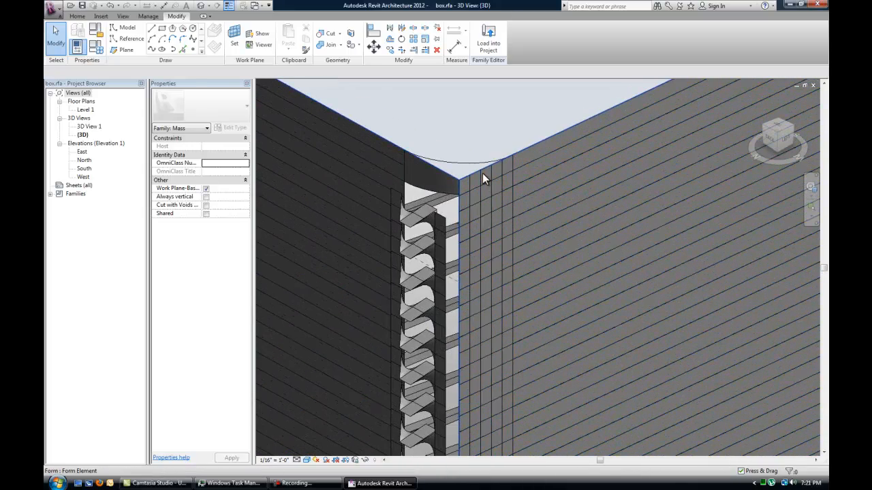
scroll(514, 178, "up", 1)
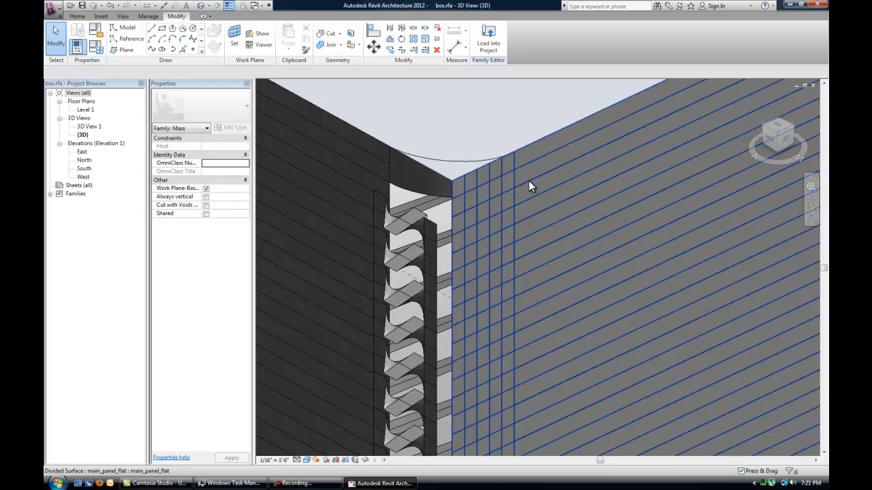
Create a blank family from the Curtain Panel Pattern Based.rft template and load it into box.rfa.
left_click(49, 9)
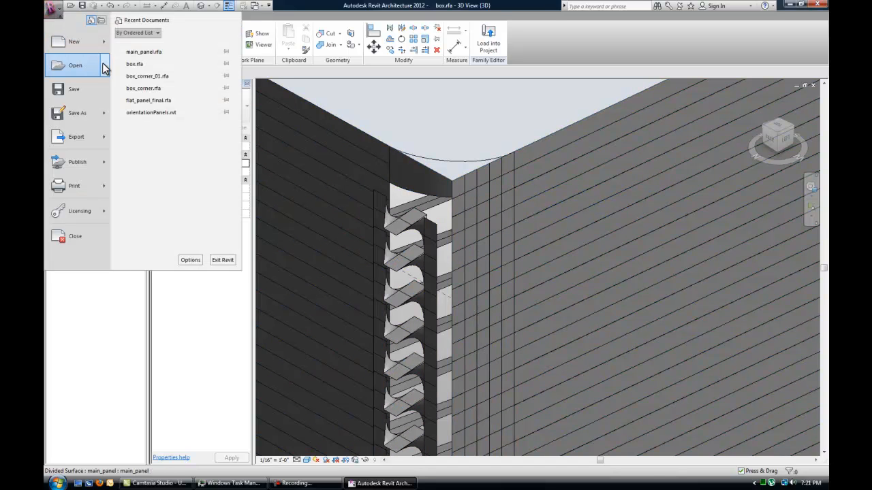
mouse_move(106, 41)
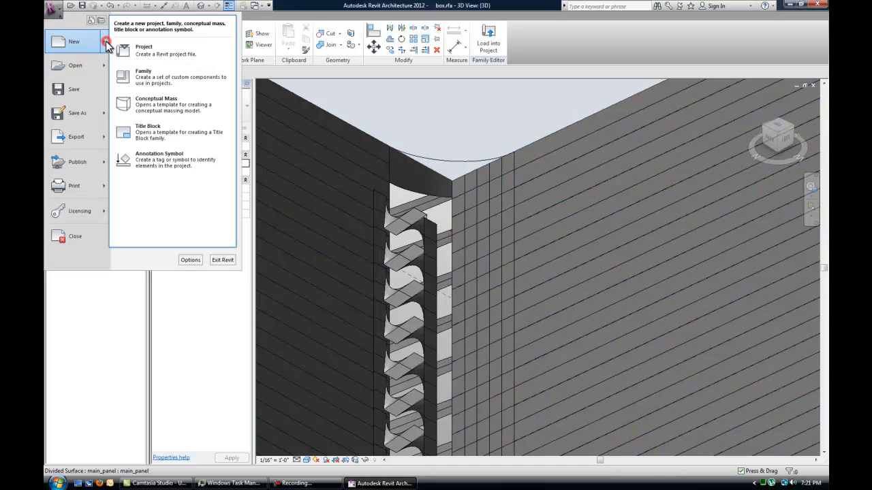
left_click(158, 78)
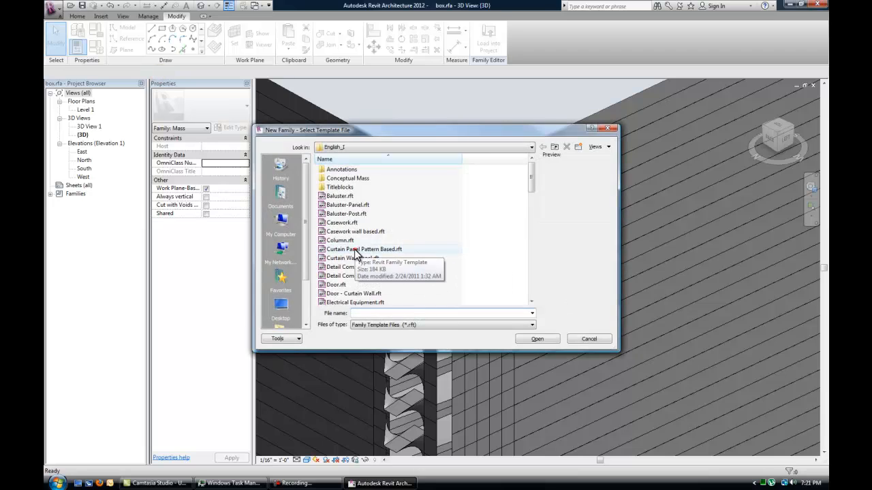
double_click(354, 248)
scroll(556, 276, "down", 2)
scroll(544, 273, "up", 4)
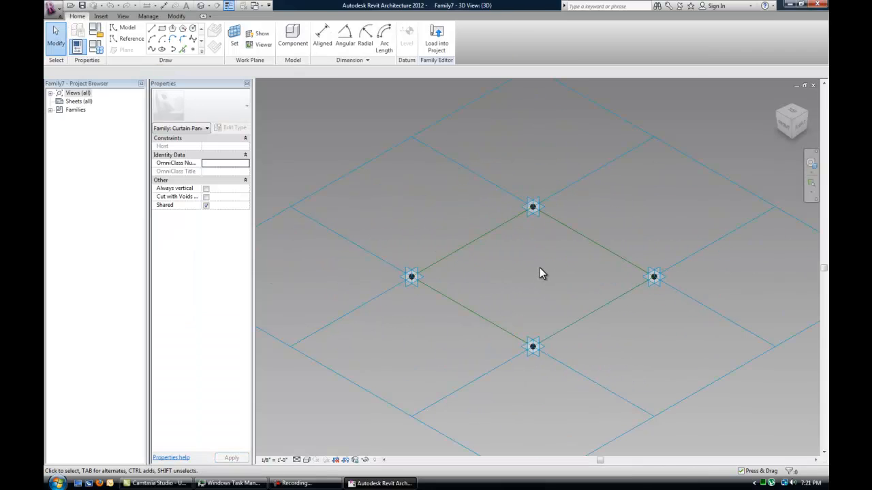
scroll(545, 279, "down", 2)
scroll(510, 273, "up", 2)
left_click(437, 37)
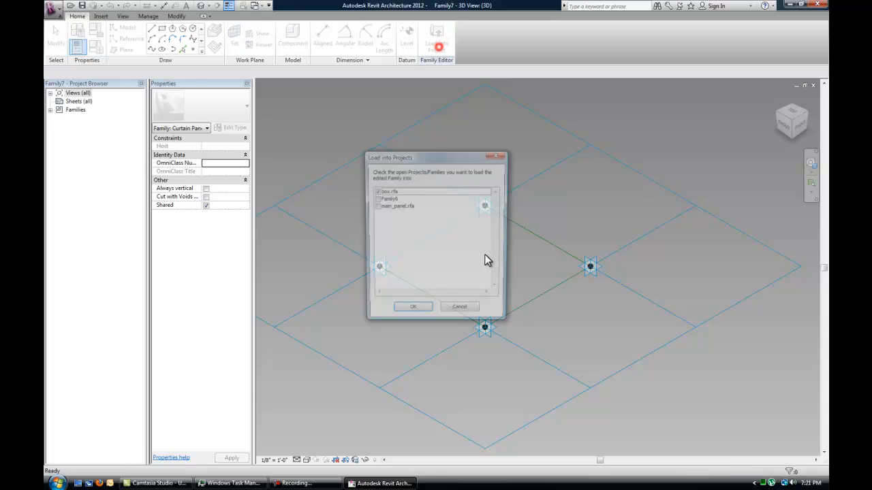
left_click(416, 312)
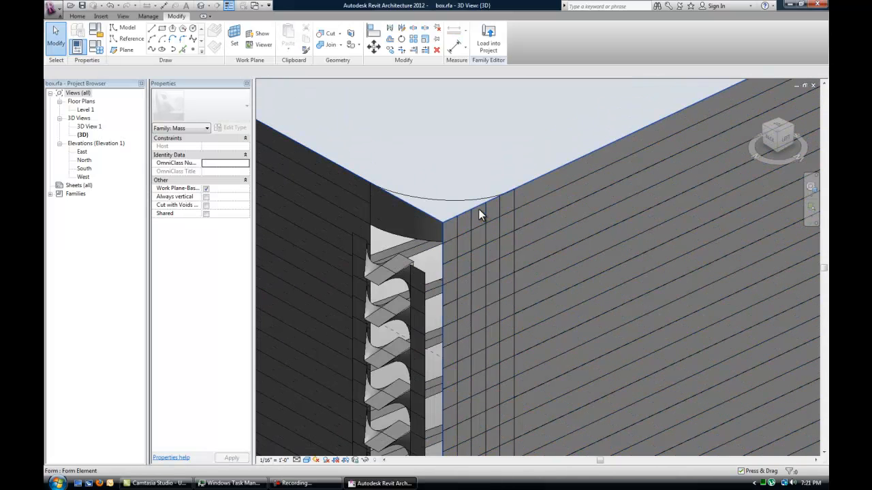
Change the topmost narrow corner panel on the side face to the Family7 type.
left_click(479, 210)
left_click(204, 103)
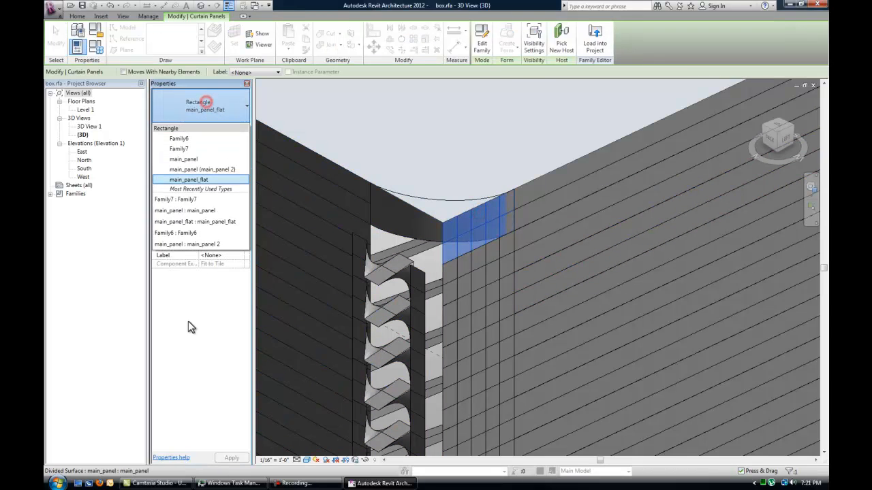
left_click(195, 198)
key("Escape")
Change the three topmost remaining main_panel_flat panels in the narrow corner strip of the side face to the Family7 type.
scroll(503, 141, "down", 1)
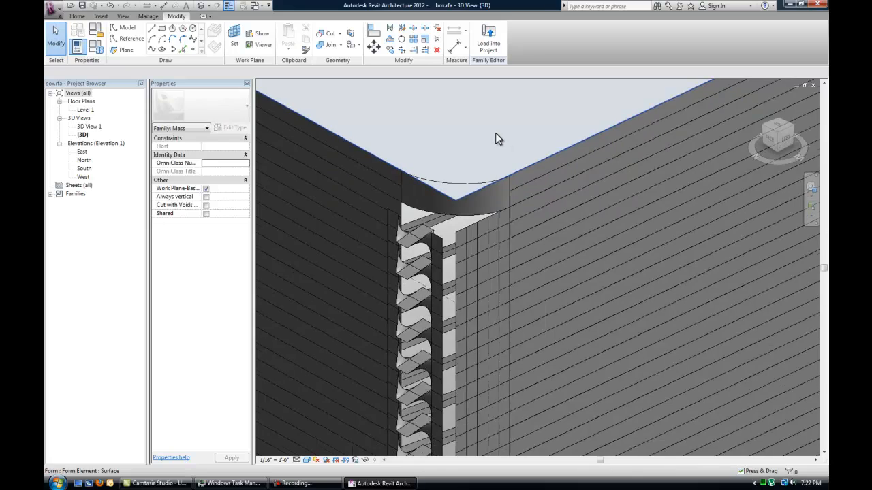
scroll(493, 142, "down", 1)
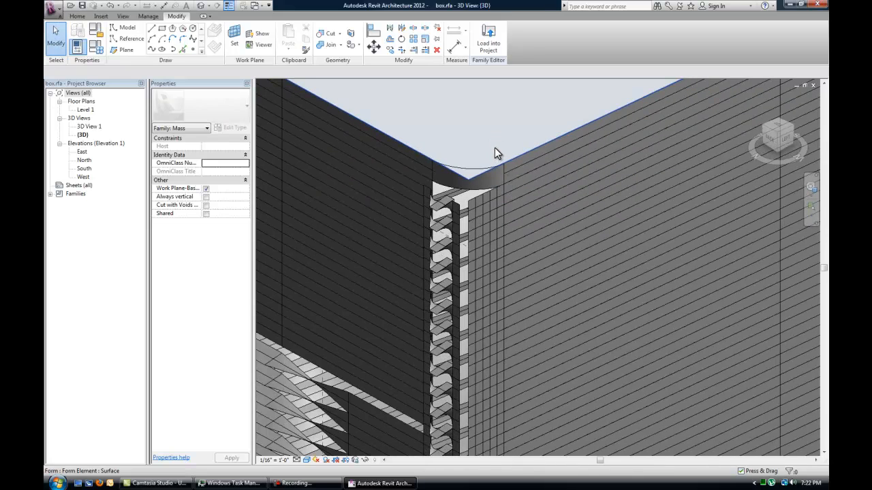
scroll(492, 197, "up", 1)
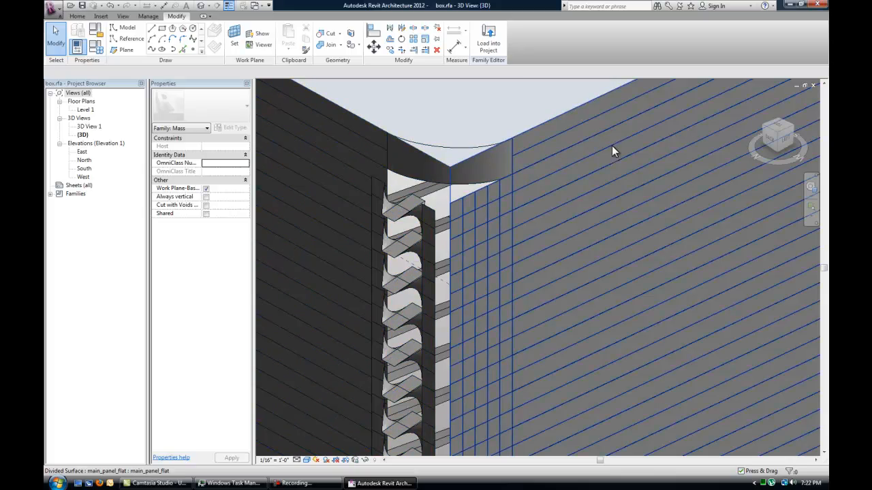
scroll(558, 225, "down", 3)
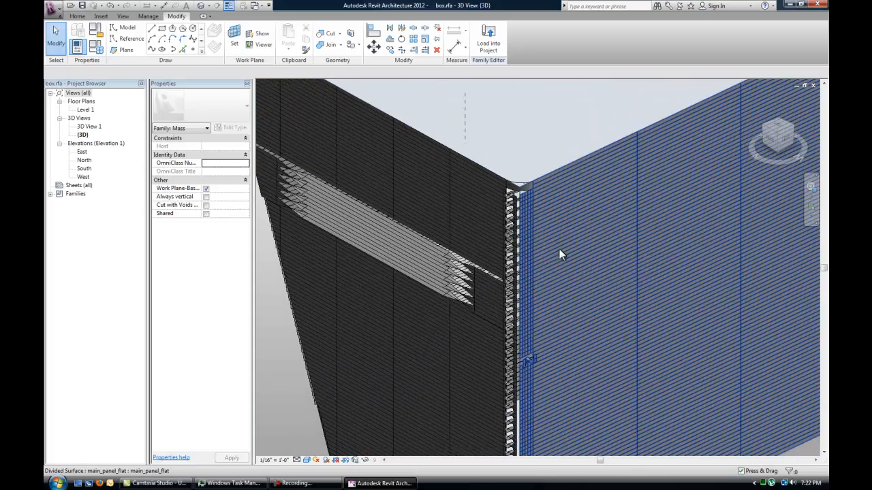
scroll(514, 327, "up", 5)
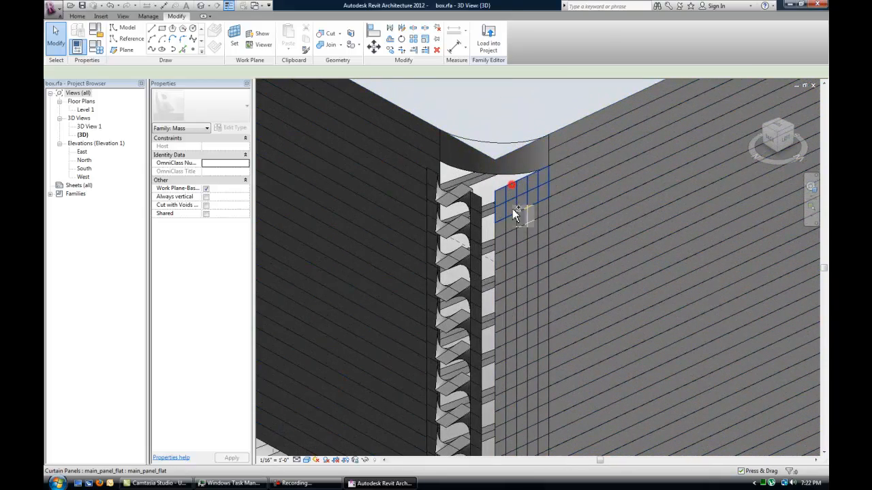
left_click(514, 208)
left_click(521, 264, "ctrl")
left_click(522, 265, "ctrl")
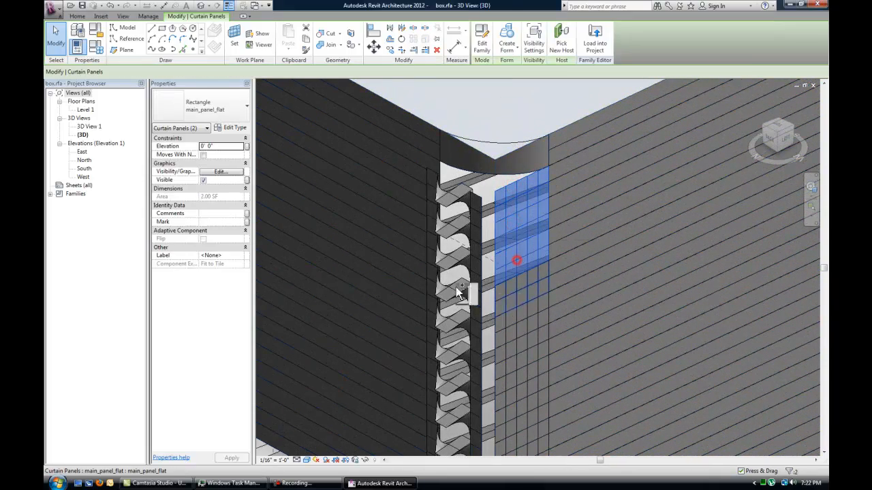
left_click(212, 111)
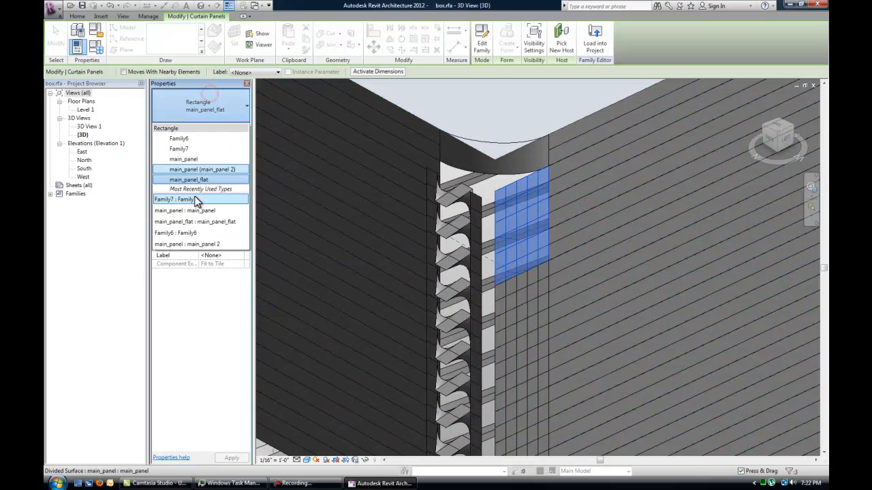
left_click(202, 198)
key("Escape")
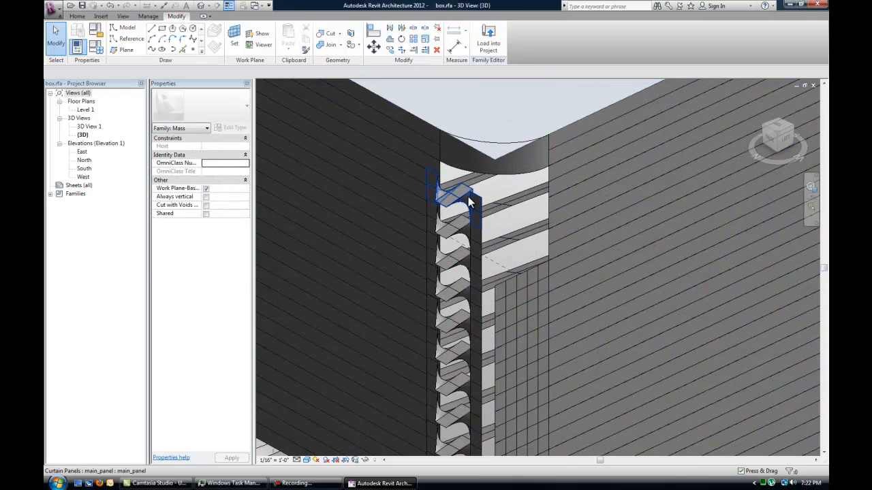
Change the three topmost main_panel panels along the adjacent face's corner edge to the Family6 type.
left_click(475, 227)
left_click(471, 243, "ctrl")
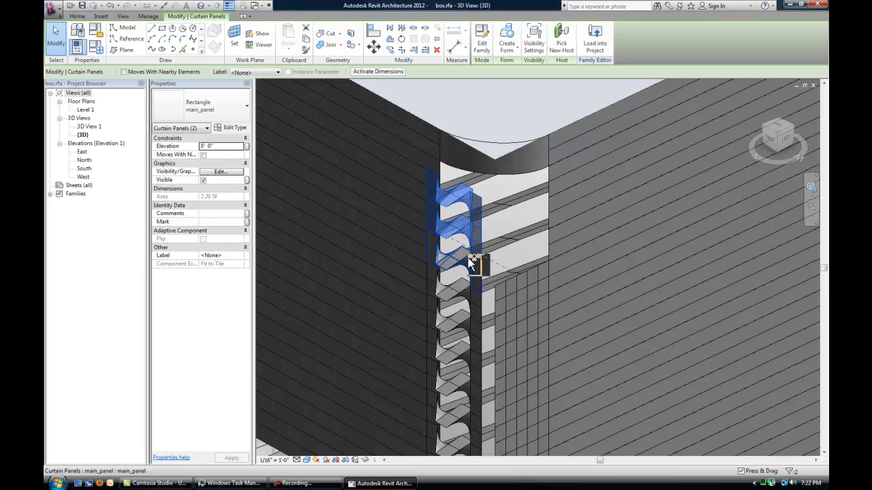
left_click(473, 256, "ctrl")
left_click(200, 106)
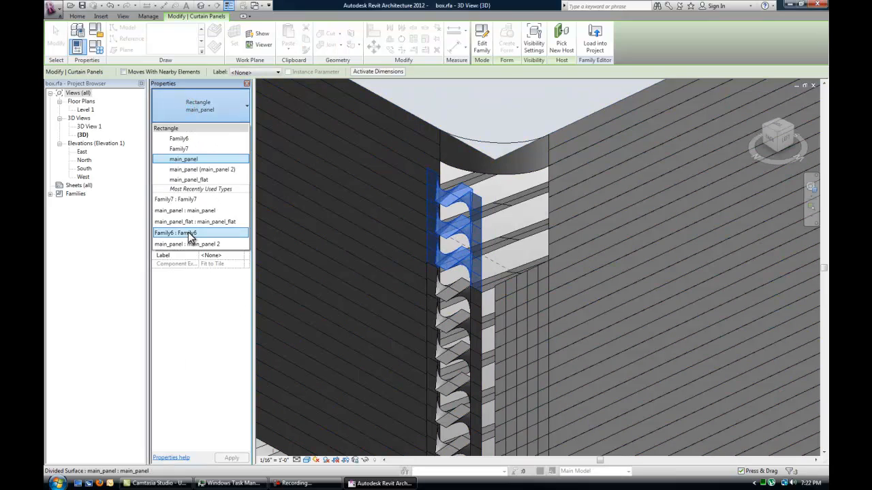
left_click(187, 231)
key("Escape")
scroll(607, 220, "down", 3)
middle_click_drag(607, 220, 500, 181)
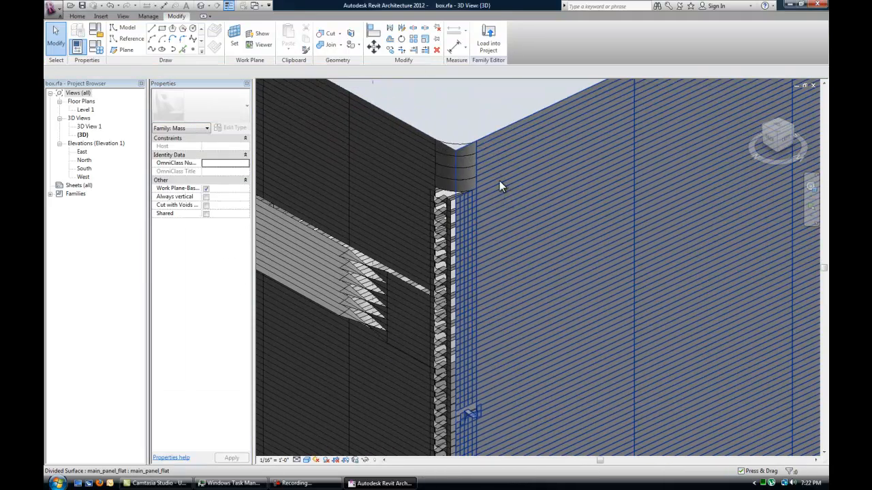
Open the completed family box_corner.rfa from the signal_box_facade folder.
left_click(70, 5)
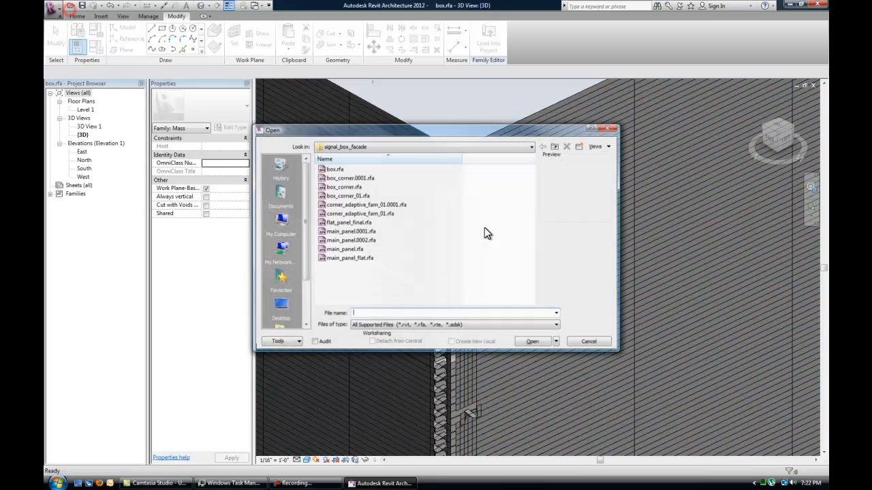
double_click(321, 187)
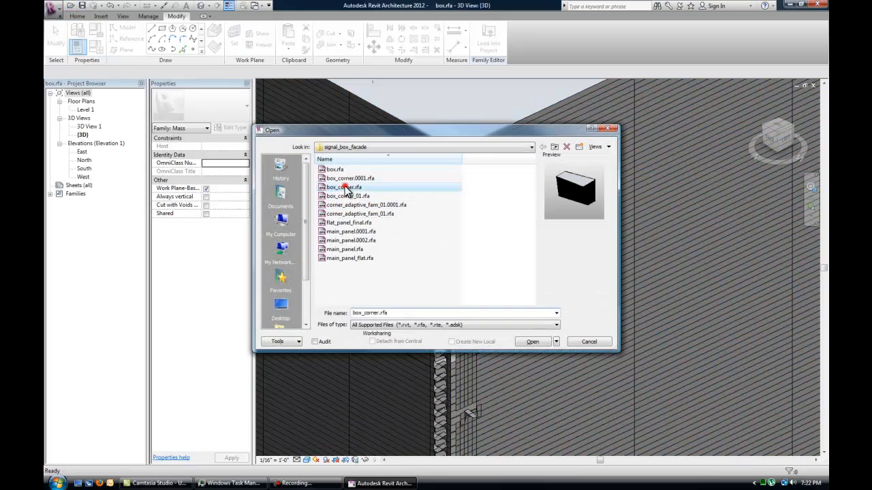
scroll(641, 299, "down", 1)
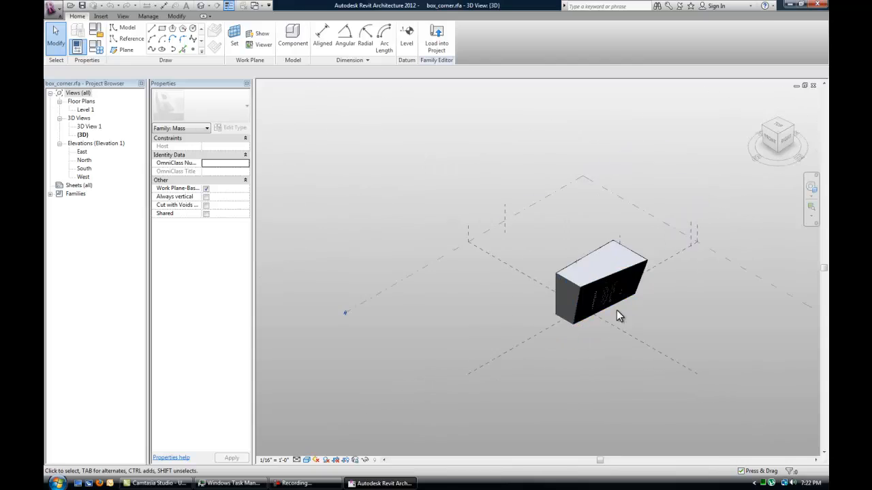
Examine the curved corner panels of the completed box and the louvred band on the adjoining long face.
middle_click_drag(616, 312, 361, 332, "shift")
scroll(599, 331, "up", 3)
middle_click_drag(558, 332, 626, 345, "shift")
scroll(518, 306, "up", 3)
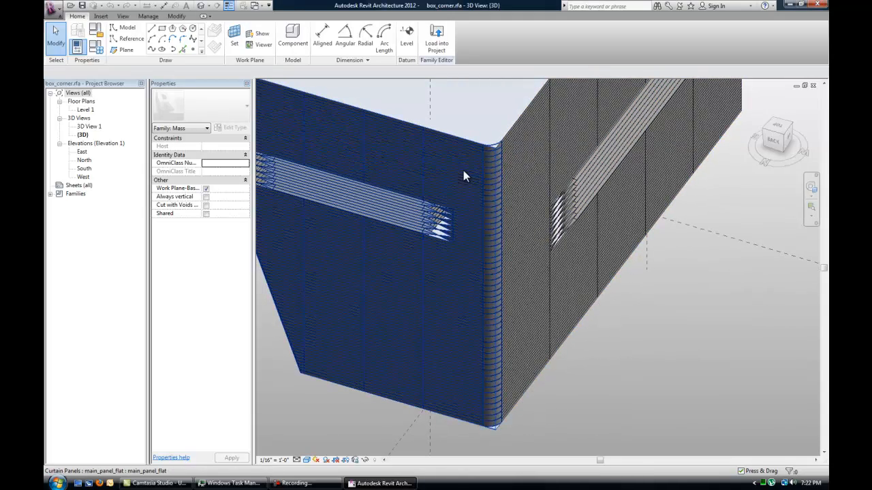
scroll(591, 381, "down", 1)
mouse_move(591, 376)
middle_mouse_down()
mouse_move(658, 357)
mouse_move(605, 282)
mouse_move(593, 374)
mouse_move(640, 384)
middle_mouse_up()
scroll(560, 224, "up", 6)
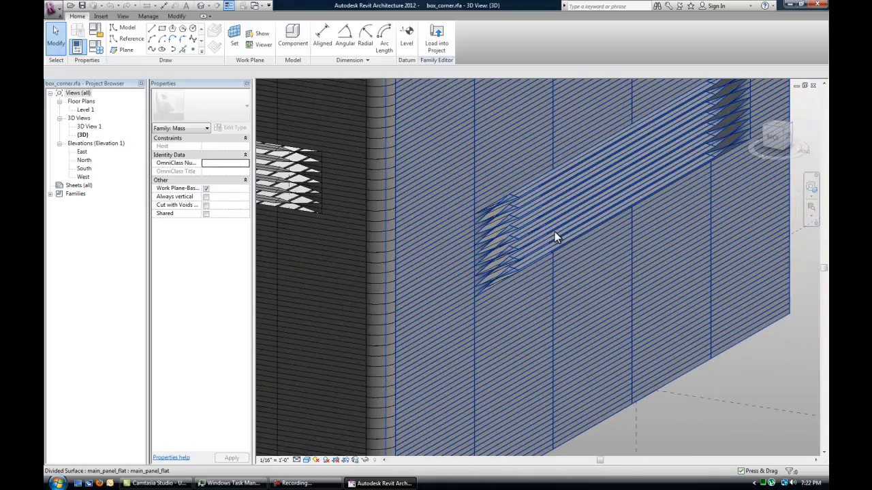
scroll(560, 225, "down", 8)
Examine the large louvred opening on the sloping face, and inspect the rounded corner and the long side's louvres.
middle_click_drag(447, 259, 483, 320, "shift")
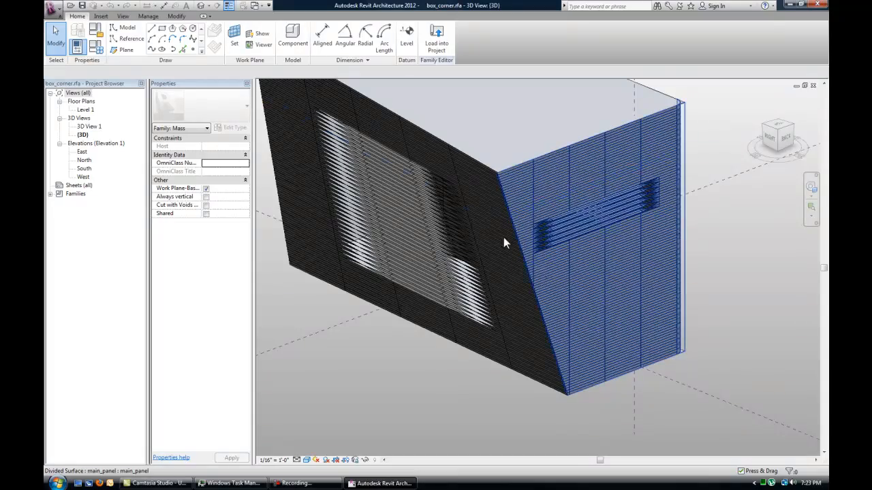
middle_click_drag(613, 320, 490, 196, "shift")
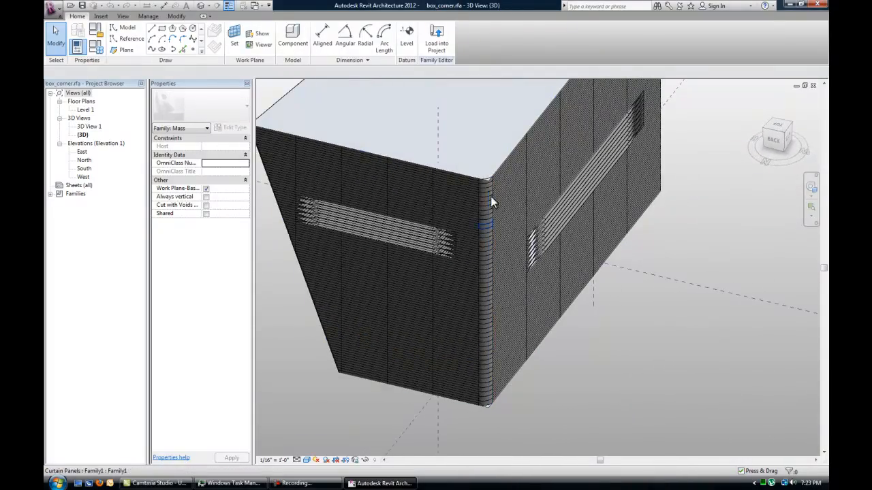
scroll(497, 276, "up", 2)
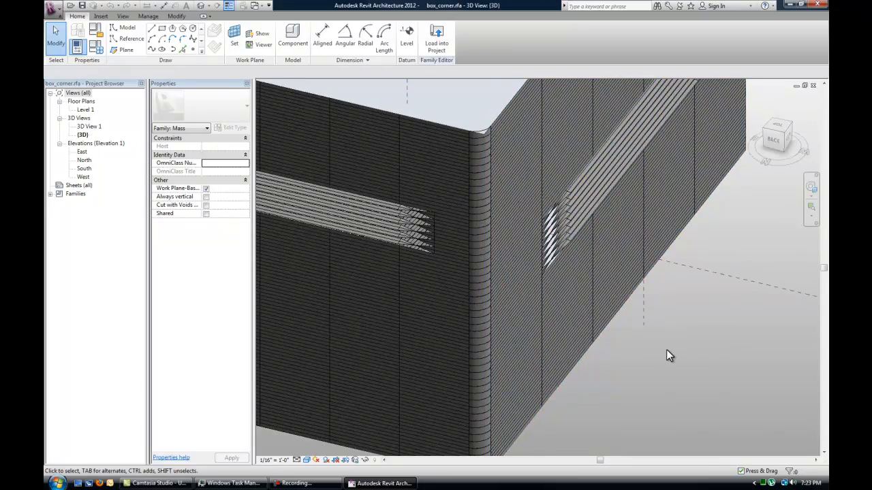
middle_click_drag(677, 349, 591, 367, "shift")
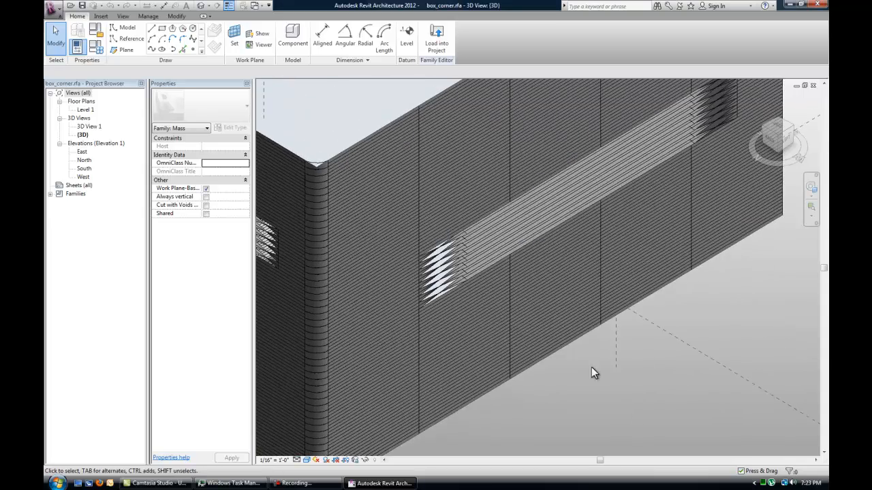
scroll(501, 293, "up", 2)
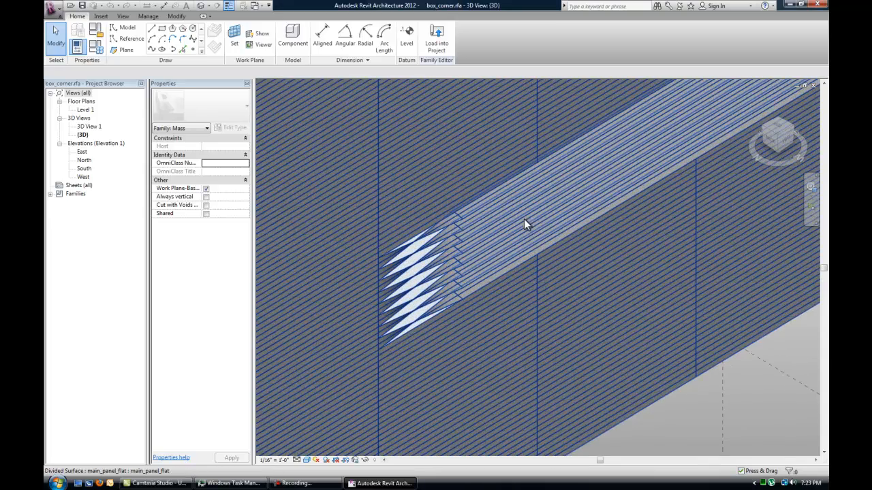
scroll(512, 270, "down", 5)
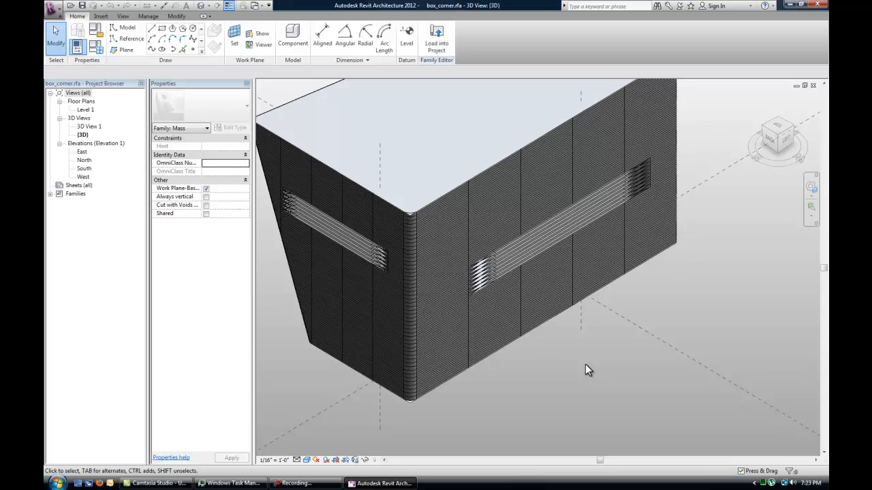
Examine the whole box with the louvred bands of both faces on either side of the rounded corner.
scroll(586, 367, "down", 2)
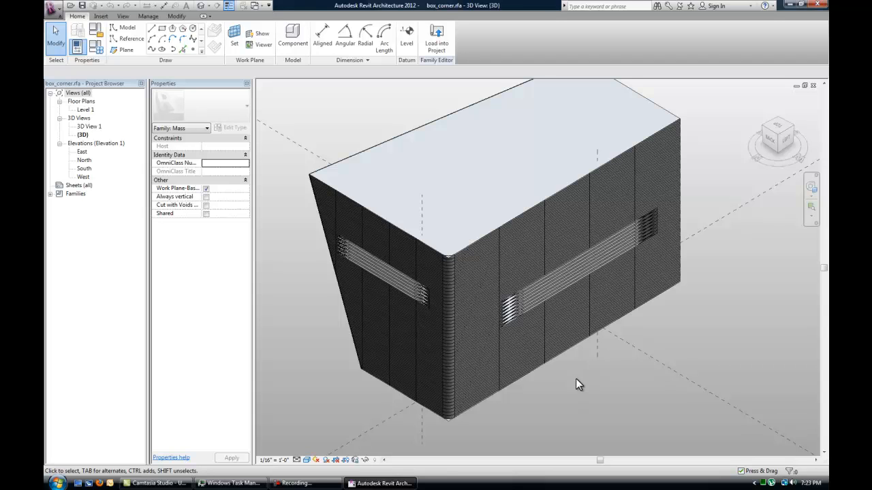
mouse_move(576, 380)
middle_mouse_down("shift")
mouse_move(568, 381)
mouse_move(572, 395)
mouse_move(585, 382)
middle_mouse_up("shift")
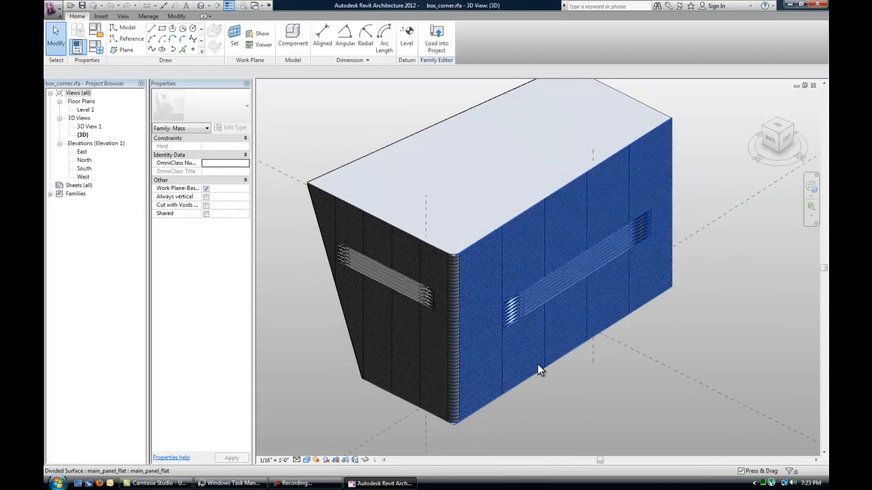
scroll(455, 301, "up", 5)
scroll(474, 298, "down", 5)
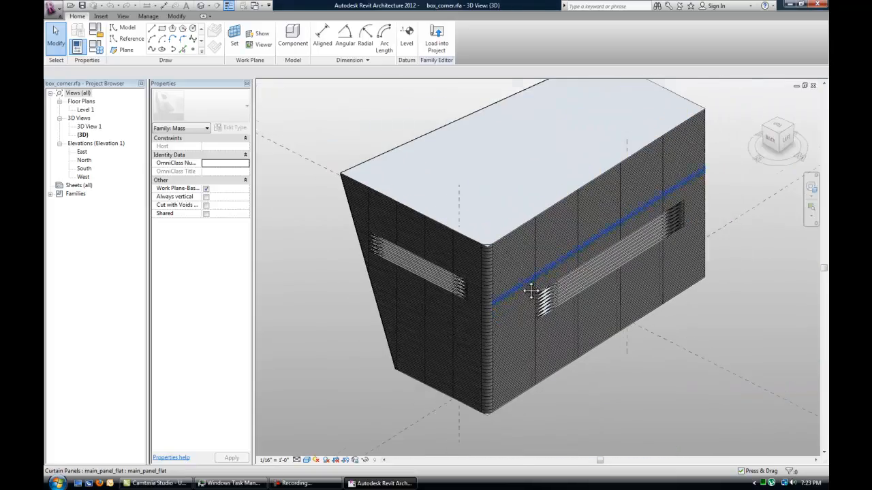
scroll(467, 293, "up", 4)
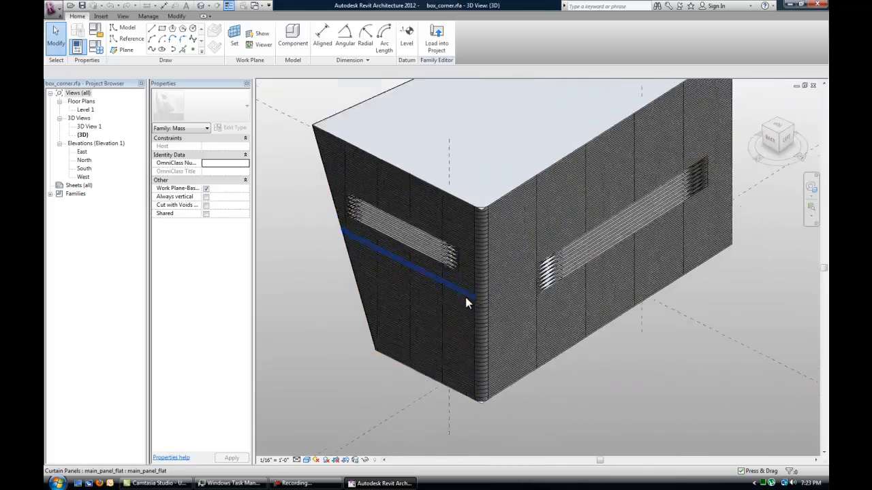
mouse_move(470, 298)
middle_mouse_down("shift")
mouse_move(541, 331)
mouse_move(651, 324)
mouse_move(683, 350)
mouse_move(465, 306)
middle_mouse_up("shift")
middle_click_drag(784, 299, 625, 382)
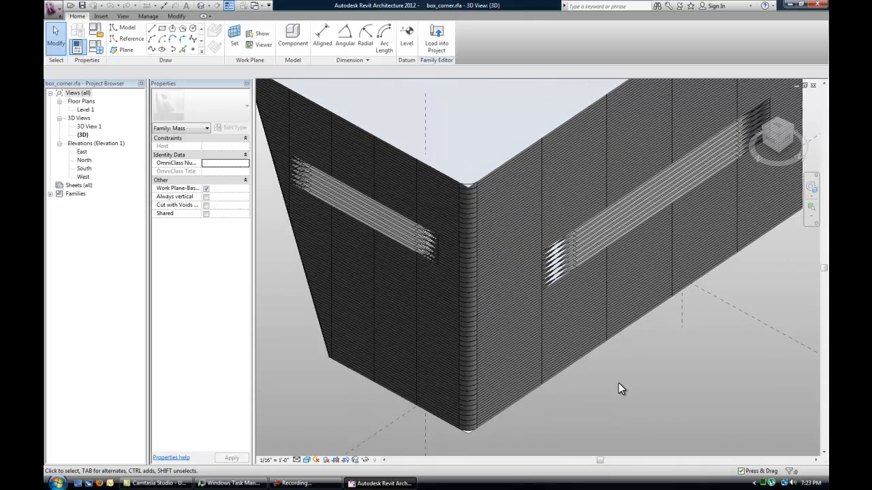
middle_click_drag(611, 387, 642, 390)
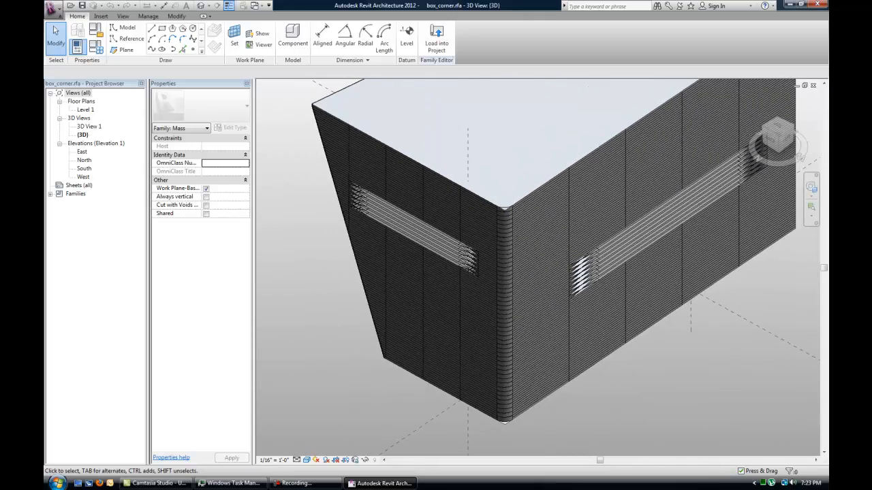